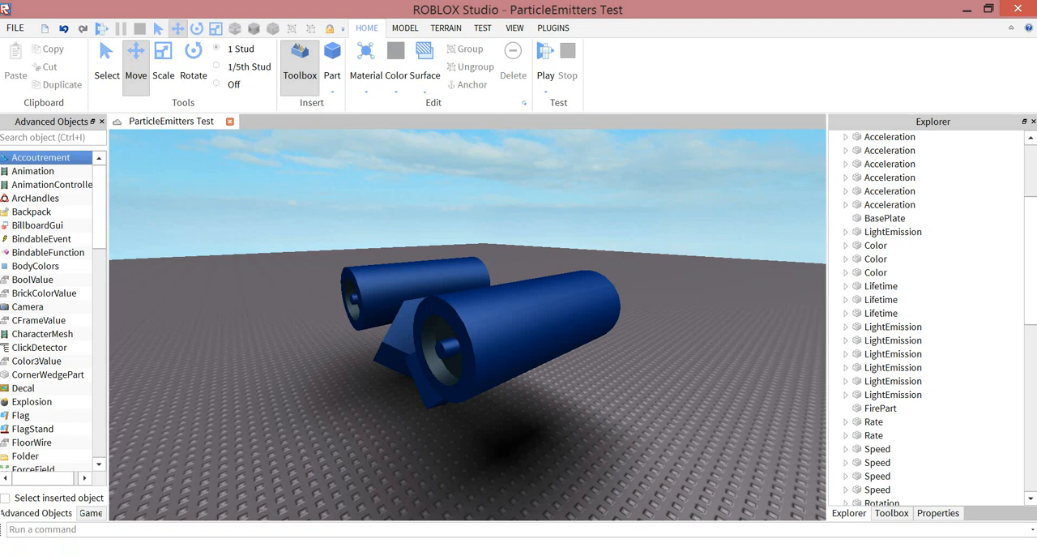
- Enable the Old fire effect in the Particle part of the first engine
{"action": "right_click_drag", "start_coordinate": [486, 324], "coordinate": [265, 339]}
{"action": "left_click", "coordinate": [397, 307]}
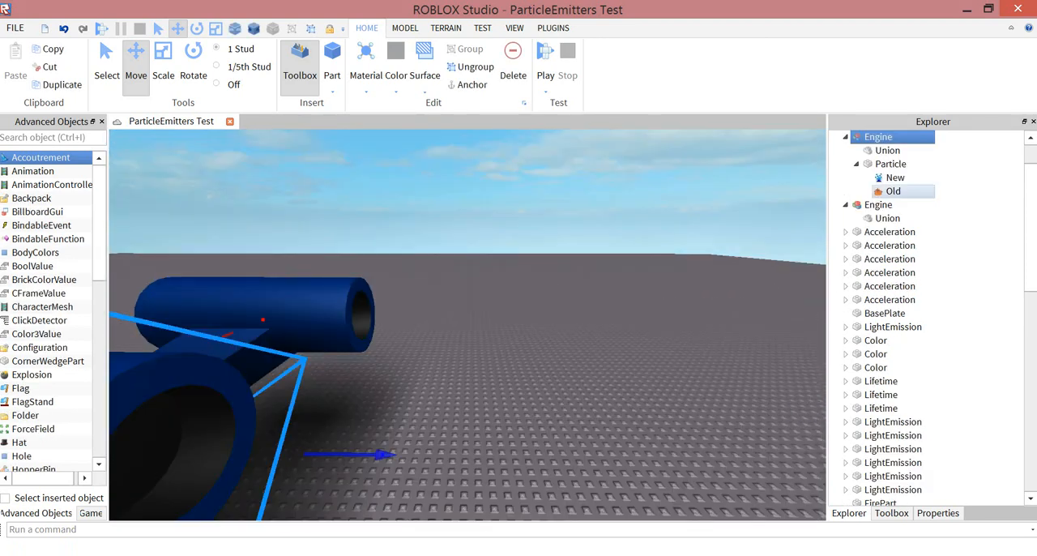
{"action": "key", "text": "s"}
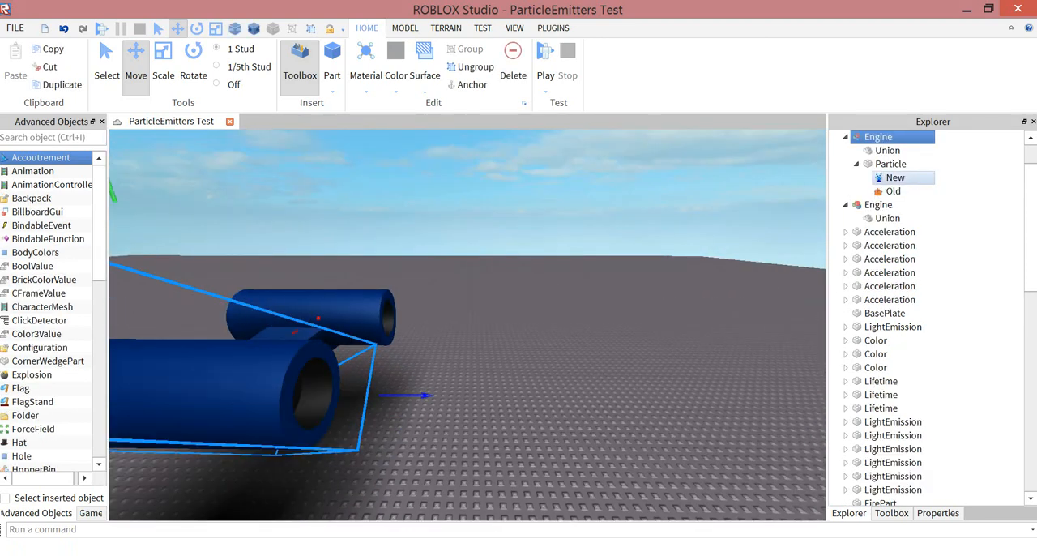
{"action": "left_click", "coordinate": [893, 191]}
{"action": "left_click", "coordinate": [937, 513]}
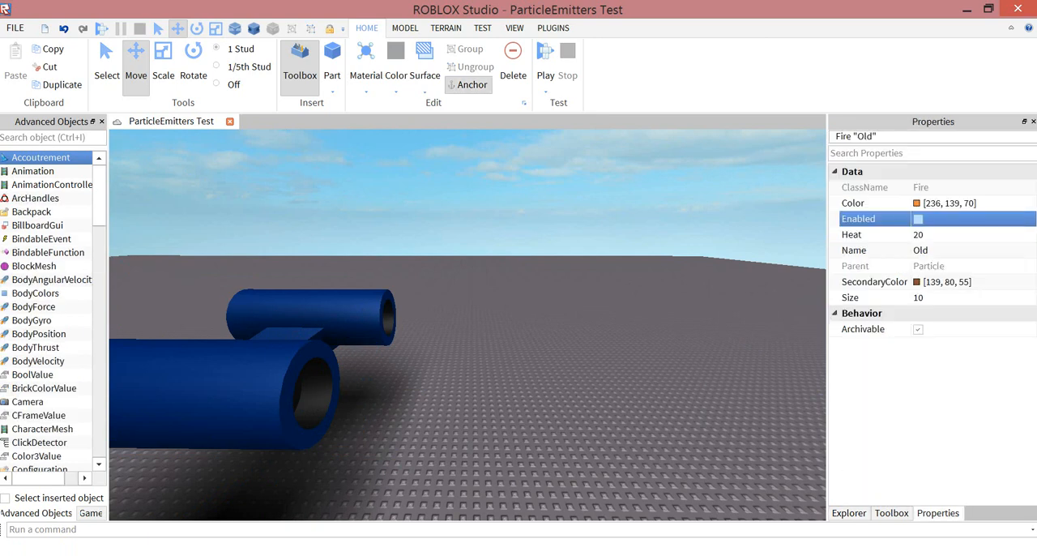
{"action": "key", "text": "s"}
{"action": "right_click_drag", "start_coordinate": [478, 308], "coordinate": [495, 321]}
{"action": "key", "text": "w"}
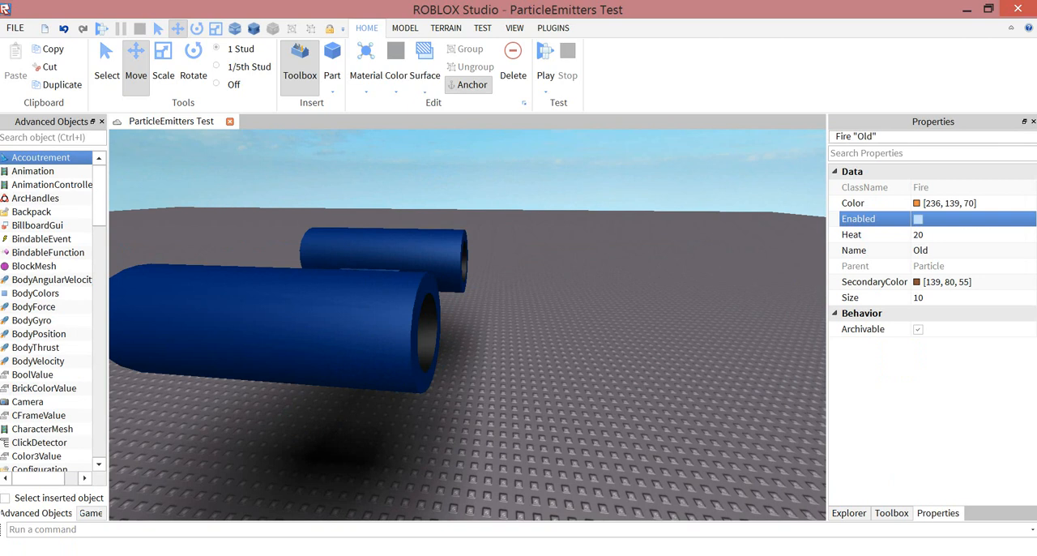
{"action": "left_click", "coordinate": [917, 219]}
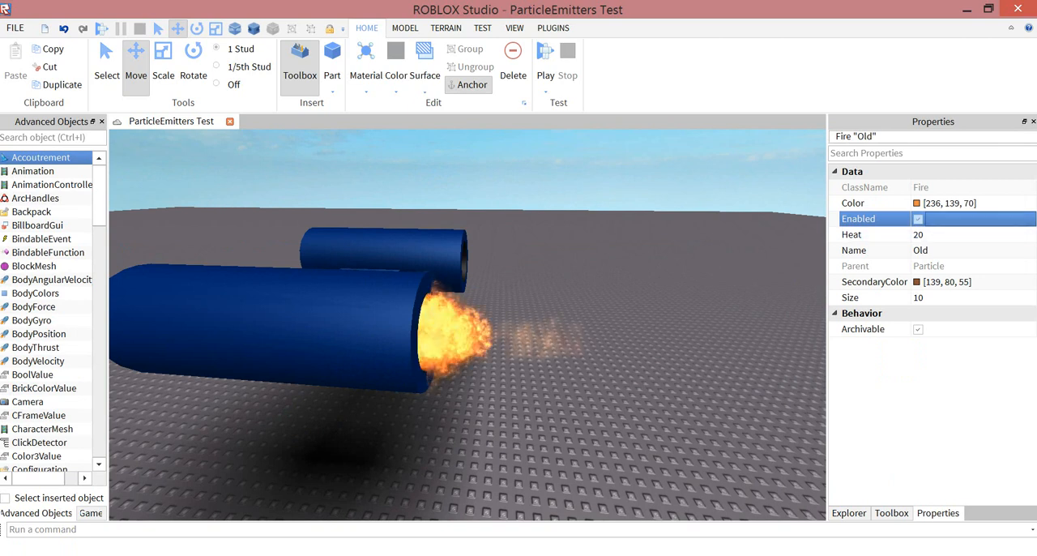
- Examine the Old fire's flame up close at the engine nozzle and disable the effect
{"action": "right_click_drag", "start_coordinate": [486, 324], "coordinate": [502, 348]}
{"action": "key", "text": "s"}
{"action": "key", "text": "w"}
{"action": "key", "text": "w"}
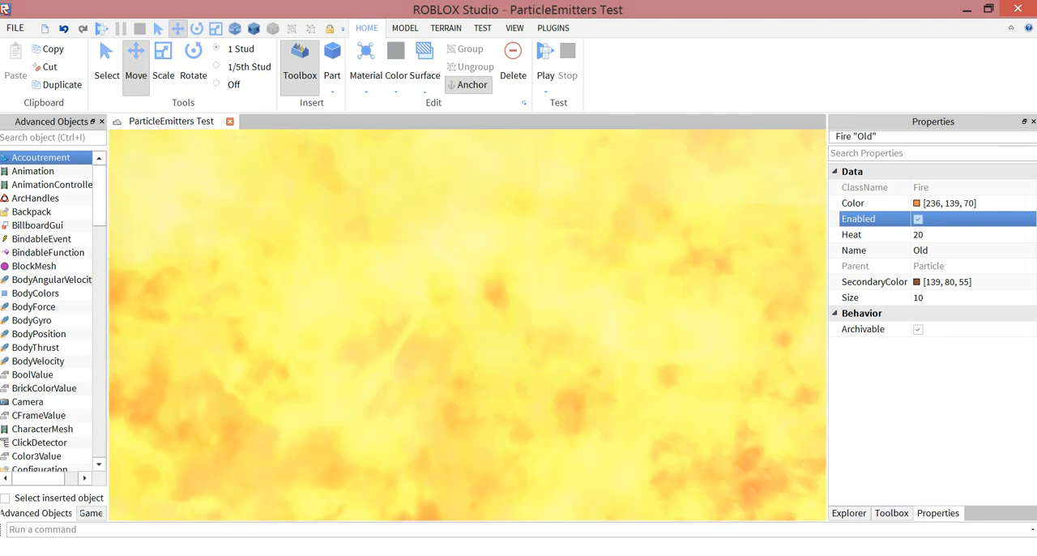
{"action": "key", "text": "s"}
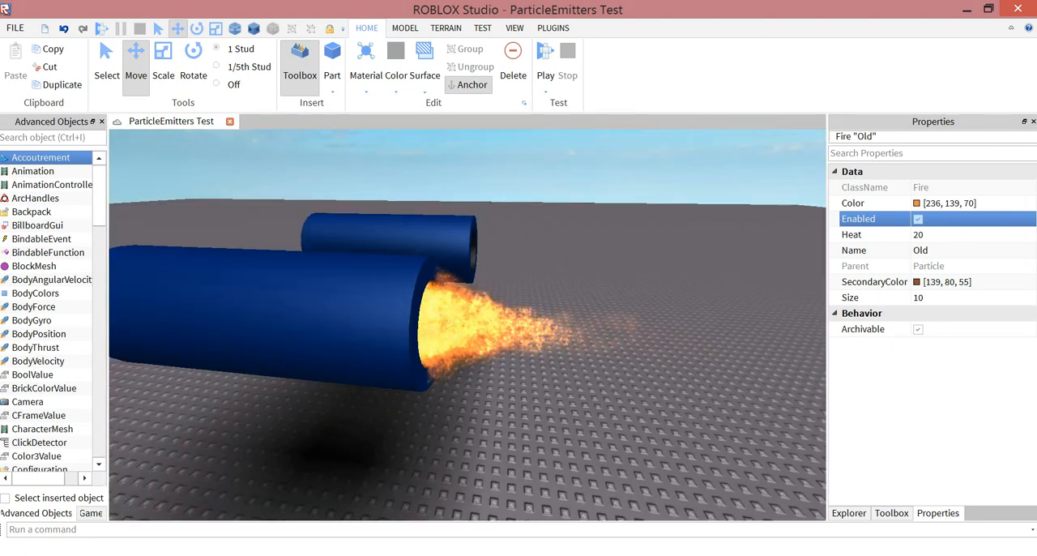
{"action": "key", "text": "a"}
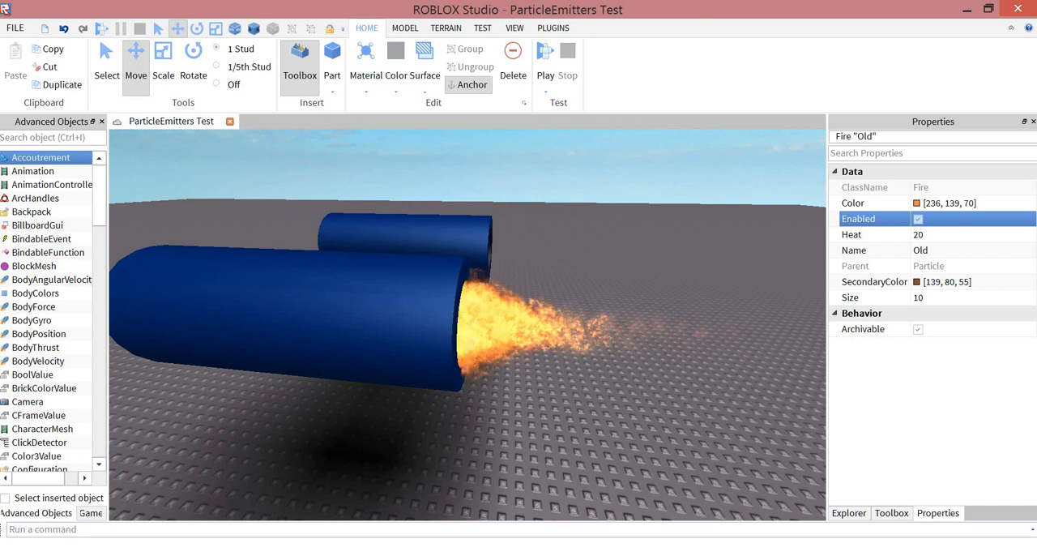
{"action": "left_click", "coordinate": [849, 513]}
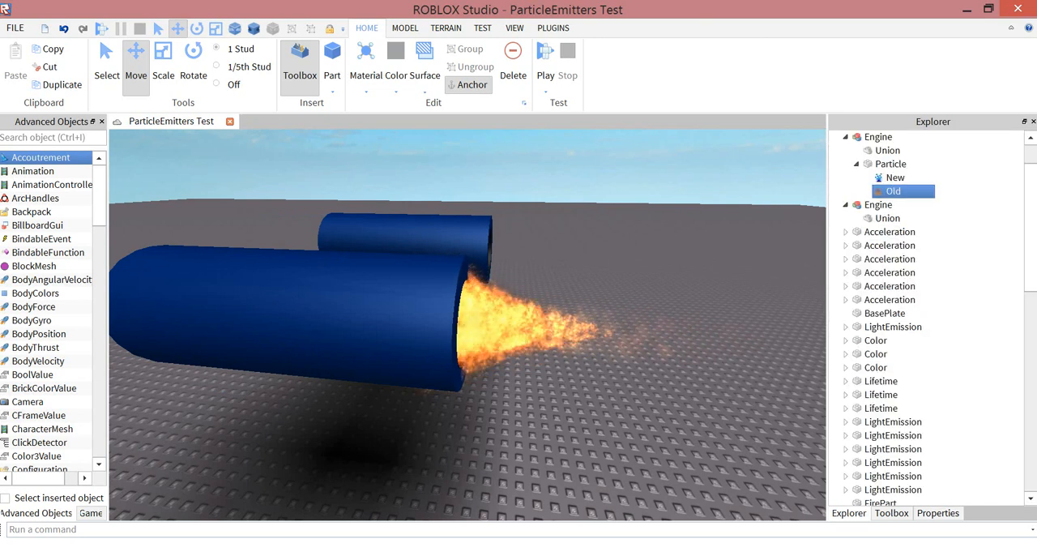
{"action": "left_click", "coordinate": [938, 513]}
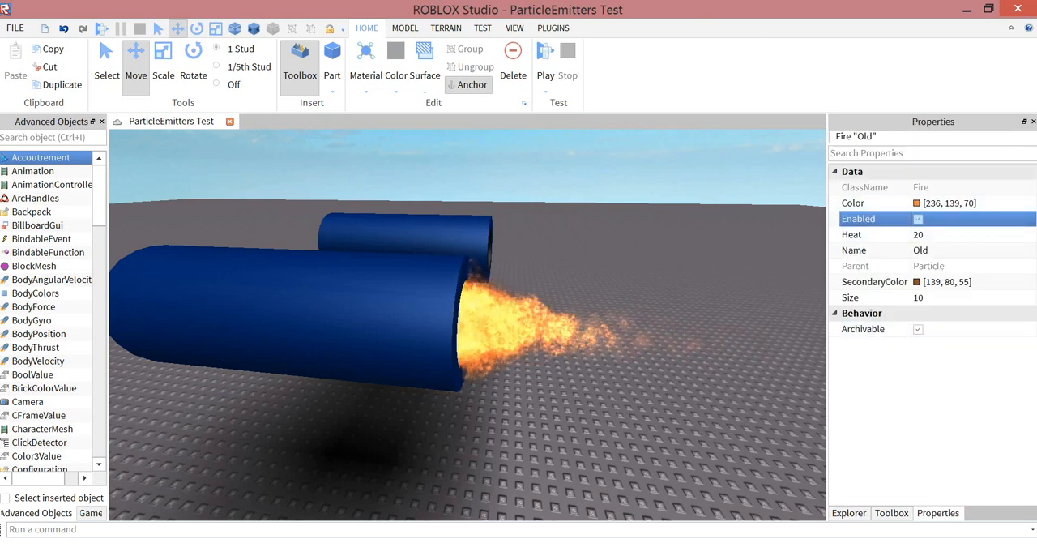
{"action": "left_click", "coordinate": [917, 219]}
- Enable the New ParticleEmitter in the engine's Particle part and view its flame at the nozzle
{"action": "left_click", "coordinate": [849, 513]}
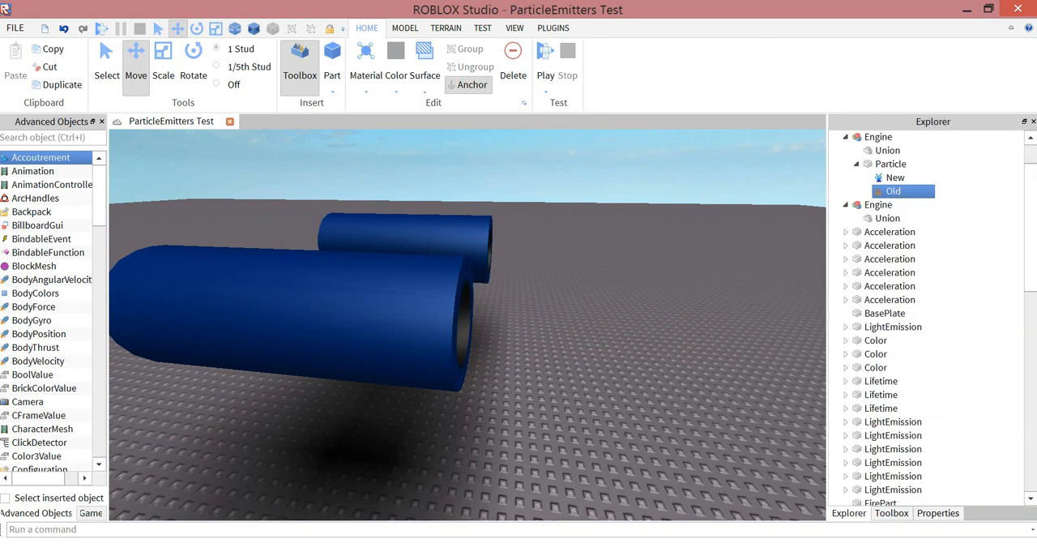
{"action": "left_click", "coordinate": [896, 177]}
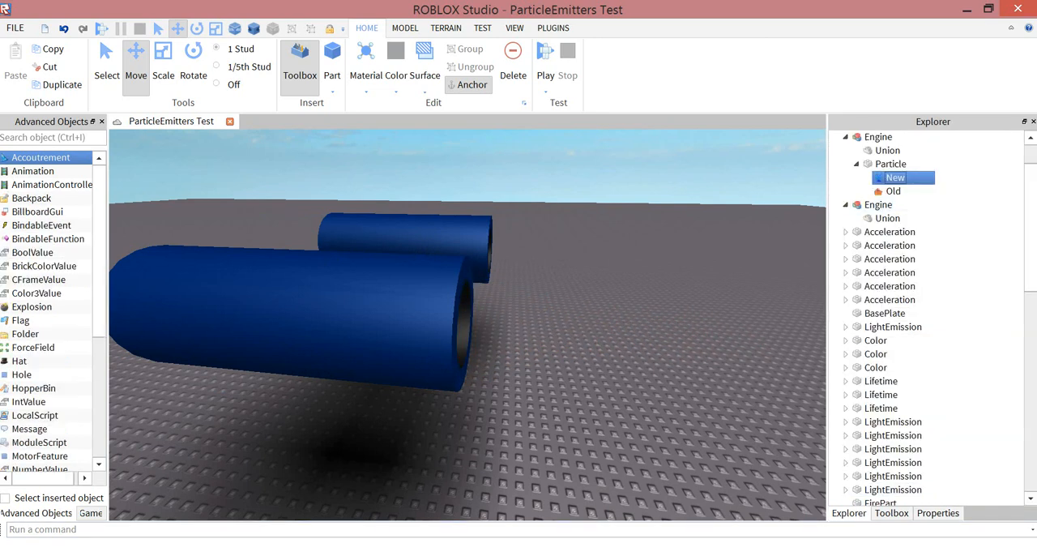
{"action": "left_click", "coordinate": [938, 513]}
{"action": "scroll", "coordinate": [933, 360], "scroll_direction": "down", "scroll_amount": 3}
{"action": "scroll", "coordinate": [934, 361], "scroll_direction": "up", "scroll_amount": 3}
{"action": "scroll", "coordinate": [933, 361], "scroll_direction": "down", "scroll_amount": 4}
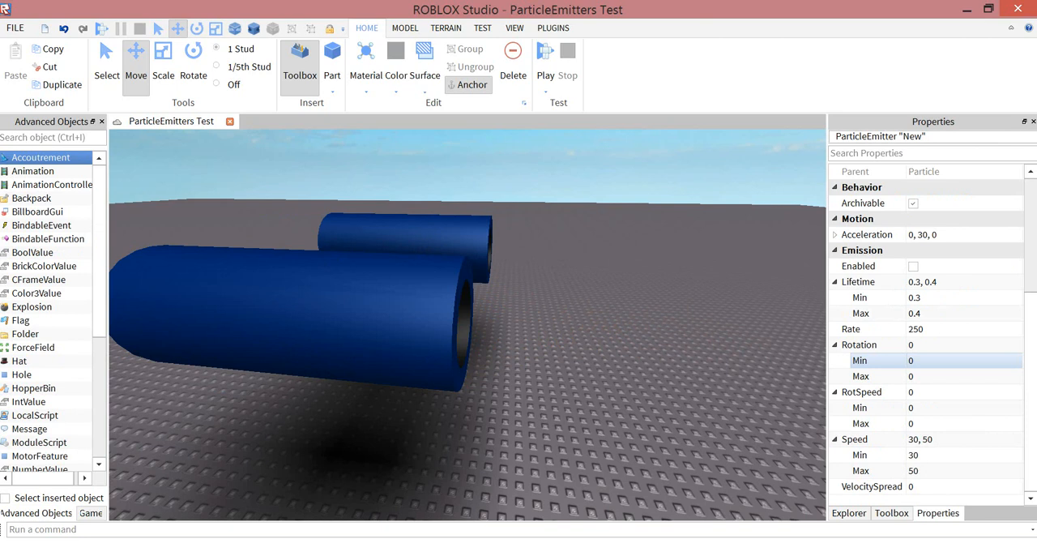
{"action": "scroll", "coordinate": [933, 361], "scroll_direction": "up", "scroll_amount": 4}
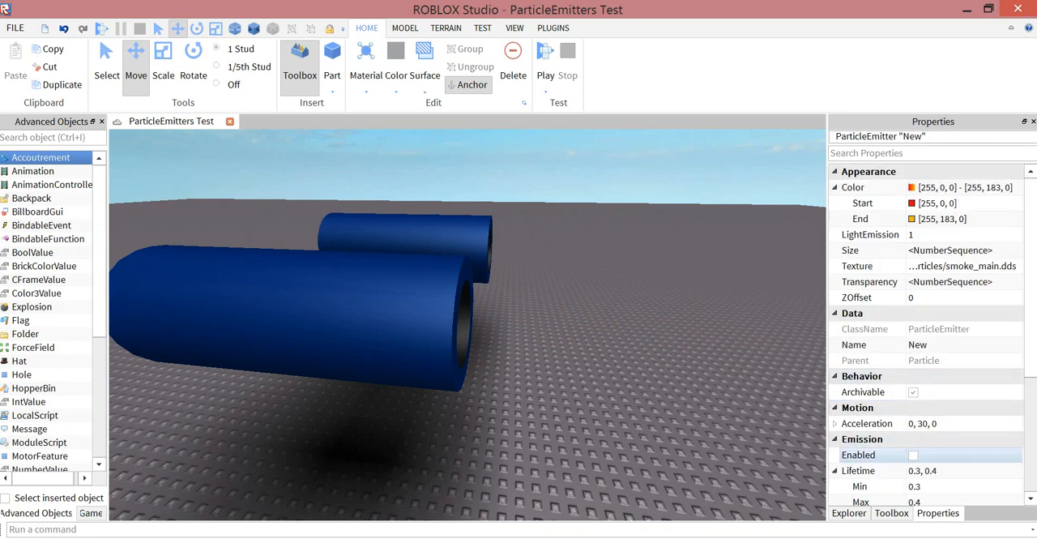
{"action": "left_click", "coordinate": [913, 455]}
{"action": "right_click_drag", "start_coordinate": [567, 324], "coordinate": [628, 314]}
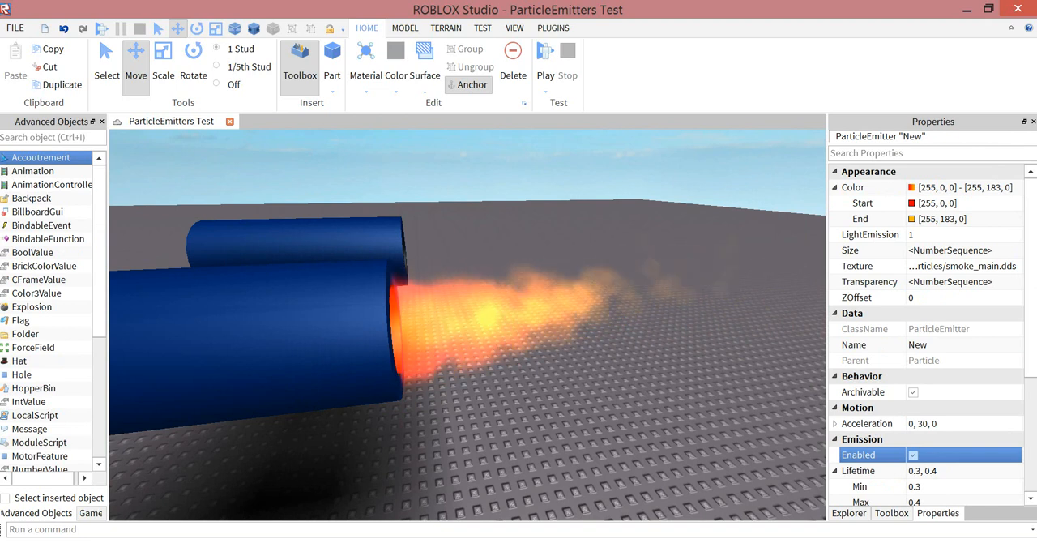
{"action": "key", "text": "s"}
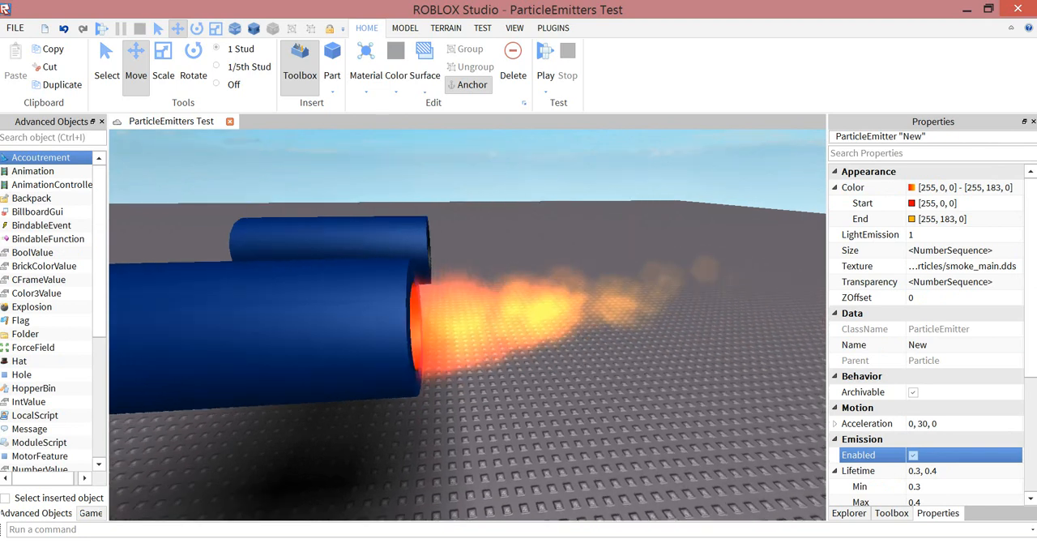
- Insert a ParticleEmitter into the Default part that stands alone at the end of the row of sample emitters
{"action": "right_click_drag", "start_coordinate": [628, 314], "coordinate": [446, 343]}
{"action": "key", "text": "s"}
{"action": "key", "text": "w"}
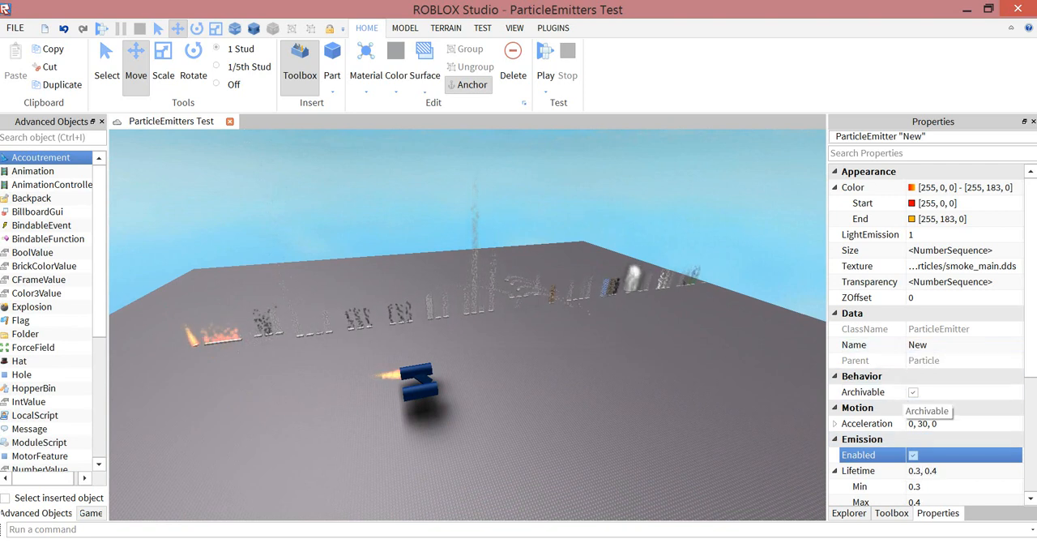
{"action": "mouse_move", "coordinate": [502, 332]}
{"action": "right_mouse_down"}
{"action": "mouse_move", "coordinate": [576, 318]}
{"action": "mouse_move", "coordinate": [535, 337]}
{"action": "mouse_move", "coordinate": [550, 332]}
{"action": "mouse_move", "coordinate": [486, 323]}
{"action": "mouse_move", "coordinate": [515, 337]}
{"action": "right_mouse_up"}
{"action": "key", "text": "w"}
{"action": "key", "text": "w"}
{"action": "key", "text": "w"}
{"action": "left_click", "coordinate": [550, 332]}
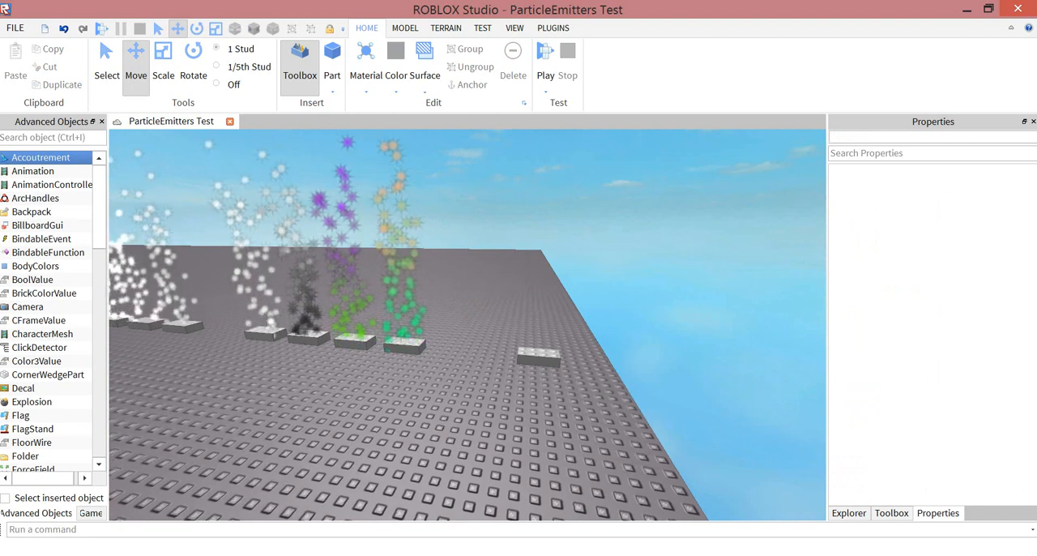
{"action": "left_click", "coordinate": [538, 357]}
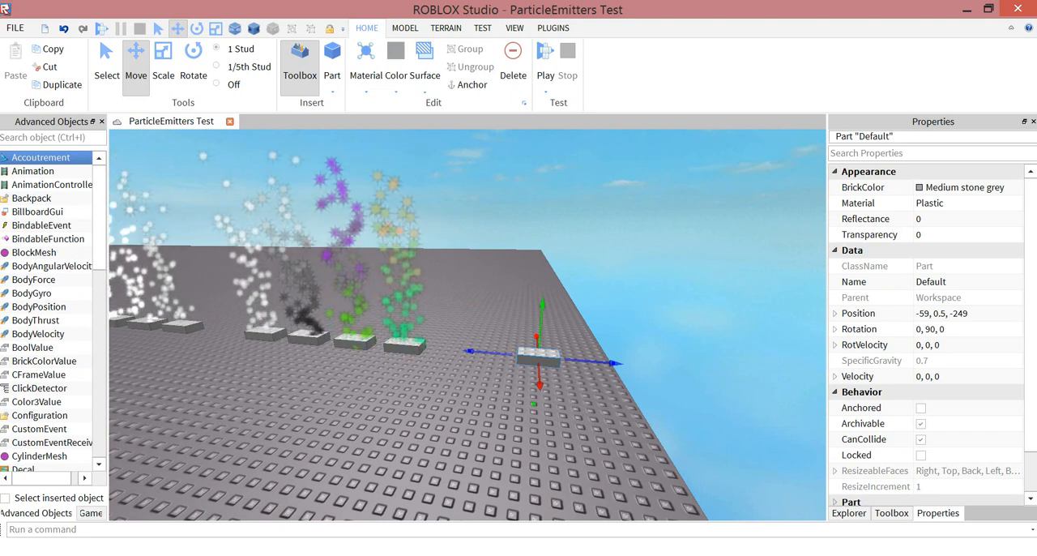
{"action": "scroll", "coordinate": [40, 421], "scroll_direction": "down", "scroll_amount": 15}
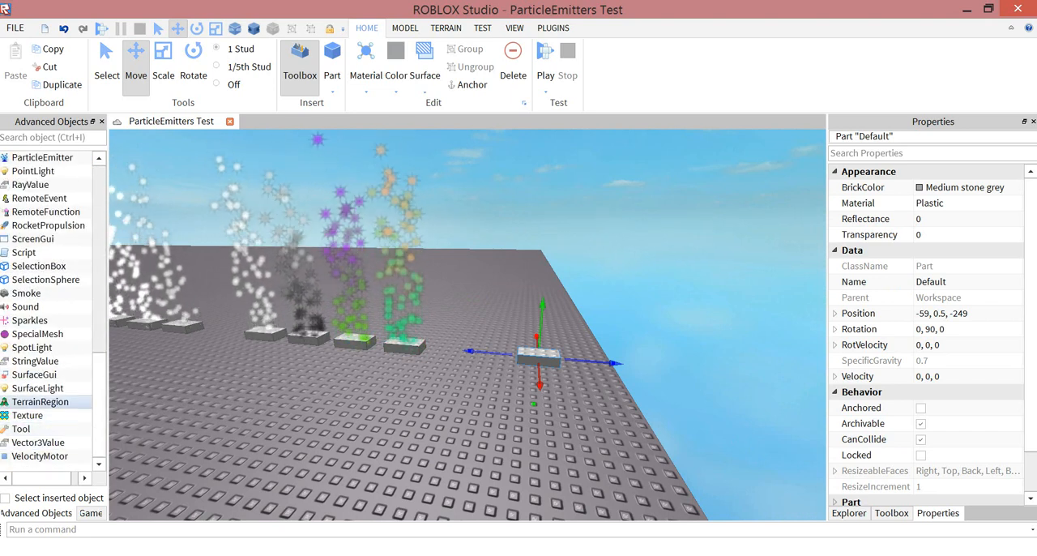
{"action": "scroll", "coordinate": [40, 389], "scroll_direction": "up", "scroll_amount": 1}
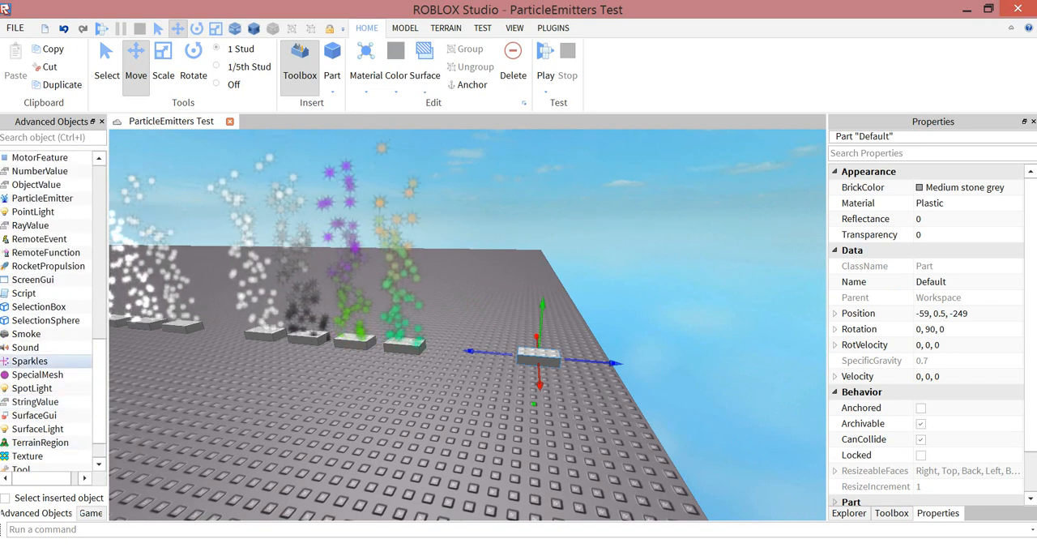
{"action": "left_click", "coordinate": [40, 198]}
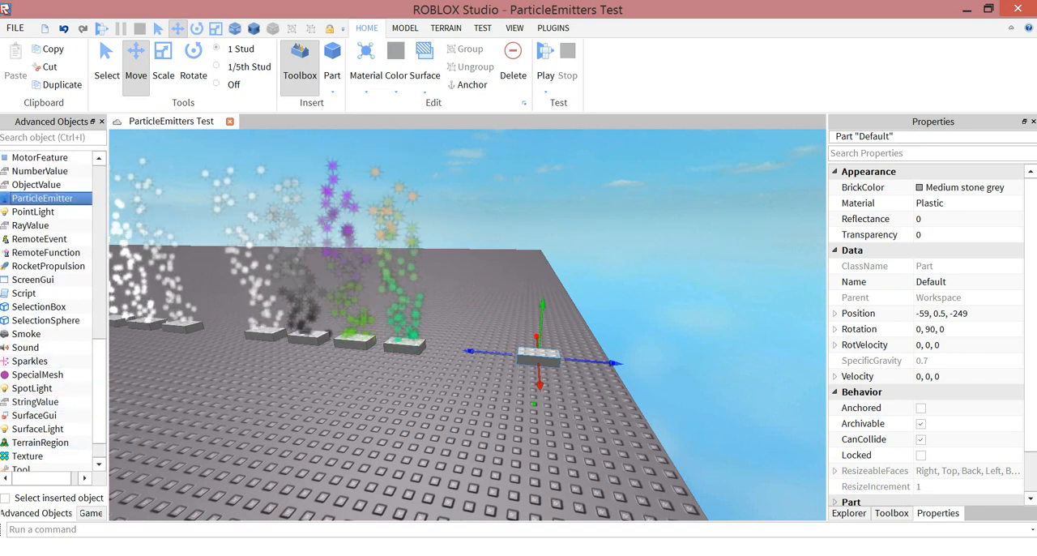
- Show the new ParticleEmitter's properties and collapse its Color, Lifetime, Rotation, RotSpeed and Speed sub-values
{"action": "left_click", "coordinate": [849, 513]}
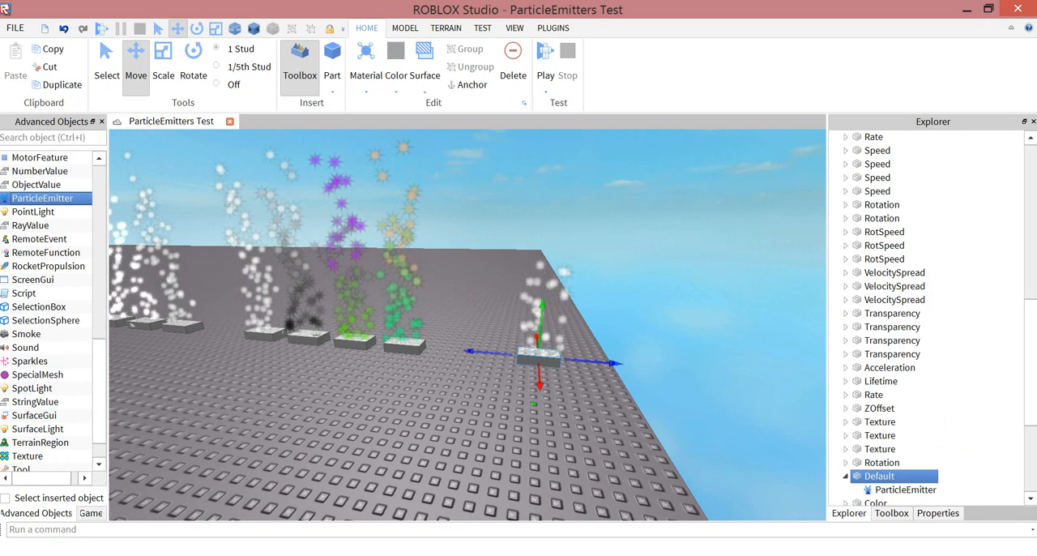
{"action": "left_click", "coordinate": [901, 489]}
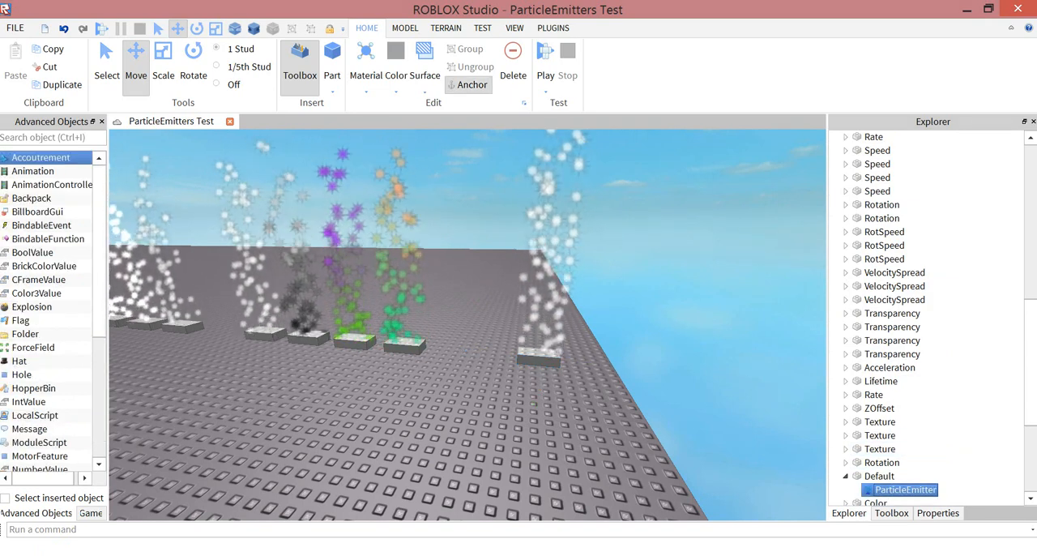
{"action": "left_click", "coordinate": [938, 512]}
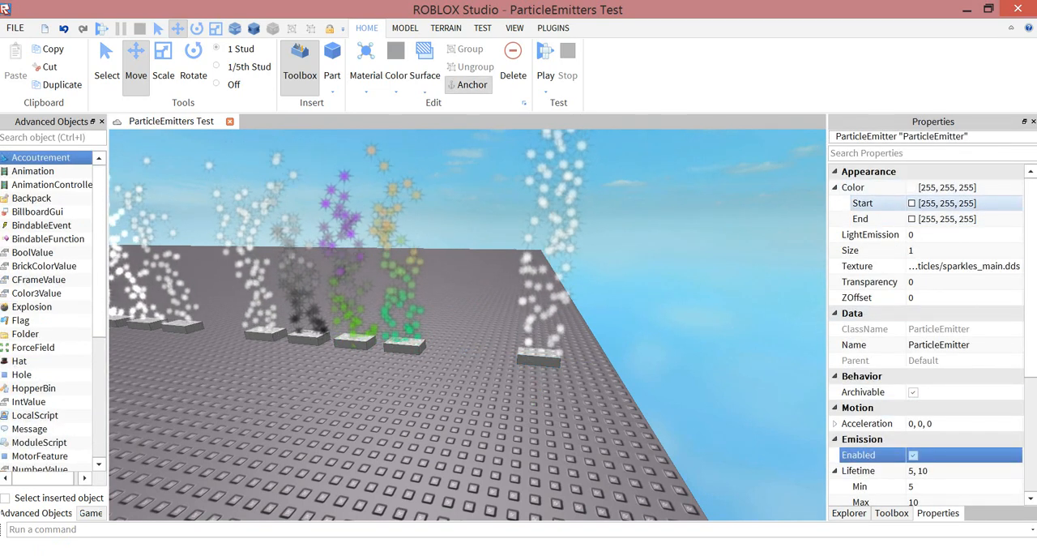
{"action": "left_click", "coordinate": [835, 188]}
{"action": "scroll", "coordinate": [883, 295], "scroll_direction": "down", "scroll_amount": 4}
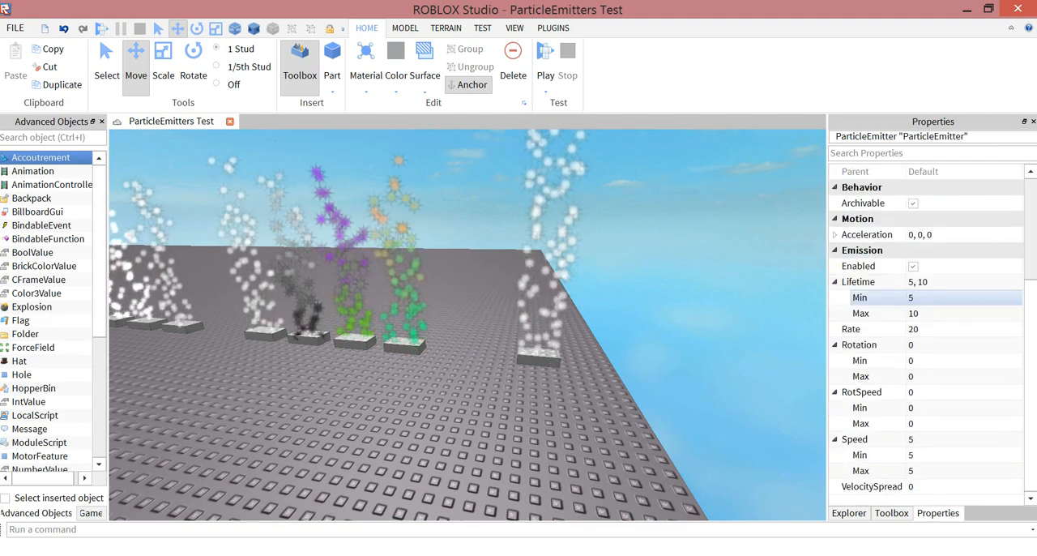
{"action": "left_click", "coordinate": [834, 282]}
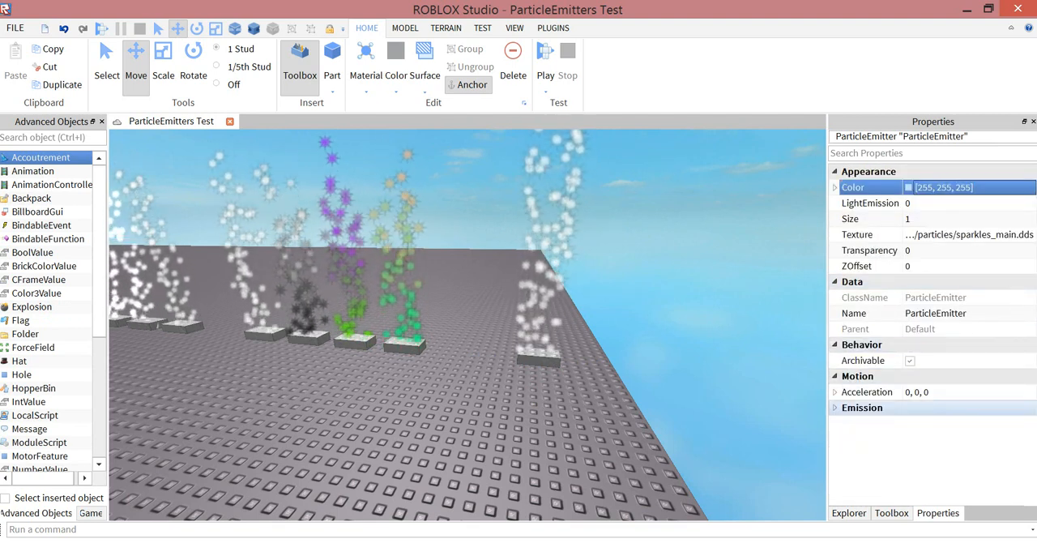
{"action": "left_click", "coordinate": [835, 407]}
{"action": "left_click", "coordinate": [834, 471]}
{"action": "scroll", "coordinate": [848, 471], "scroll_direction": "down", "scroll_amount": 2}
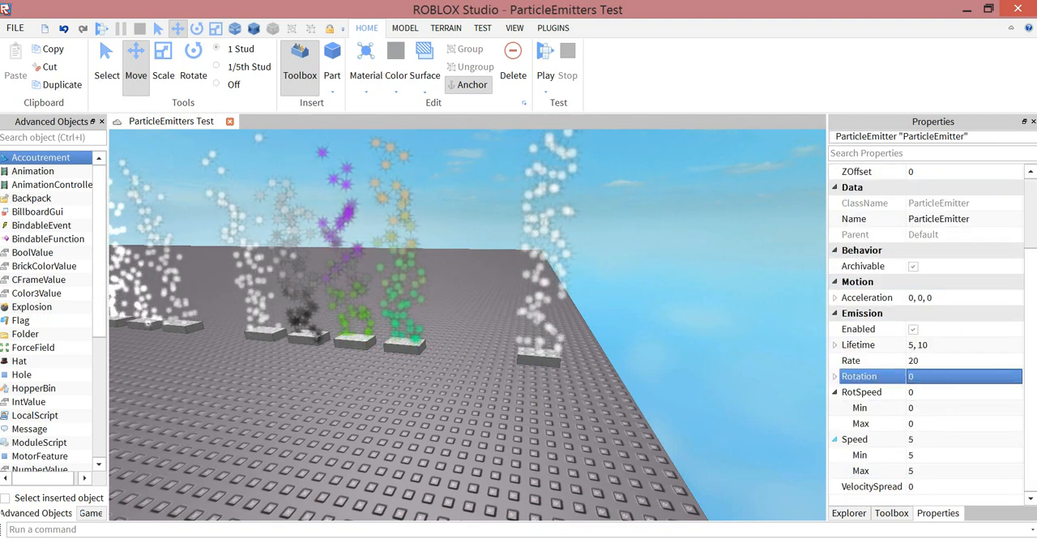
{"action": "left_click", "coordinate": [834, 439]}
{"action": "left_click", "coordinate": [834, 423]}
{"action": "scroll", "coordinate": [859, 361], "scroll_direction": "up", "scroll_amount": 1}
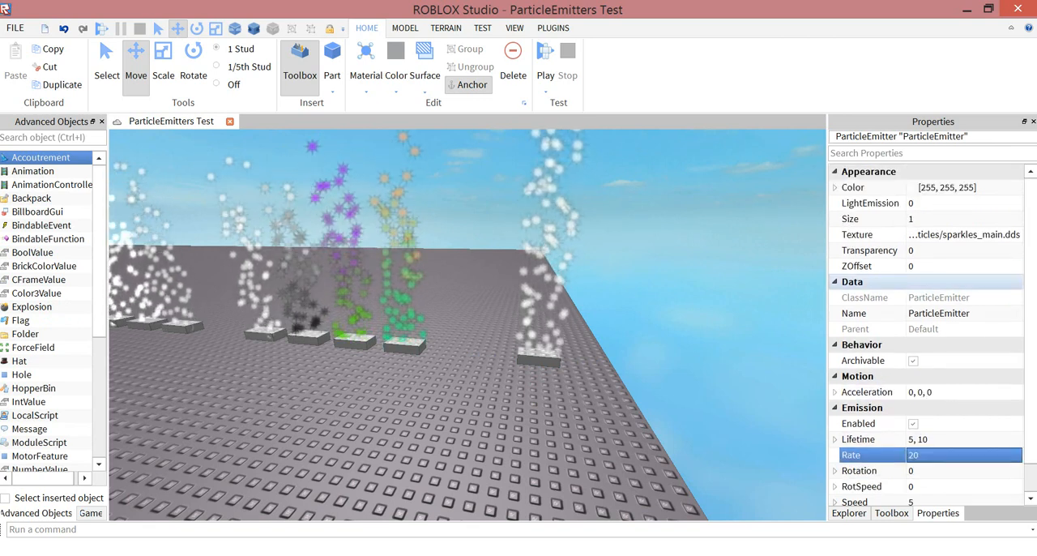
- Reselect the ParticleEmitter inside the Default part and review its full list of properties
{"action": "left_click", "coordinate": [729, 308]}
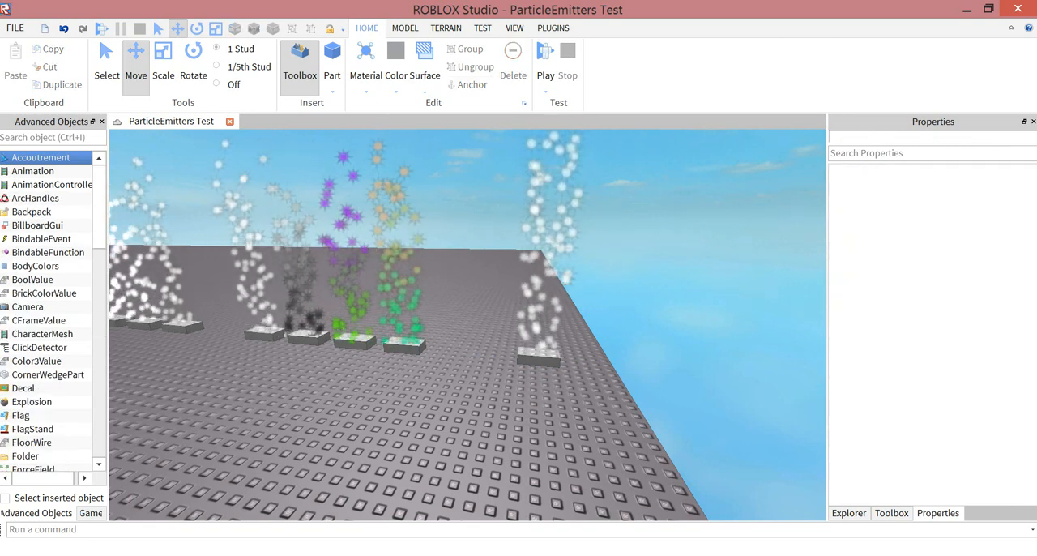
{"action": "left_click", "coordinate": [849, 512]}
{"action": "scroll", "coordinate": [891, 394], "scroll_direction": "down", "scroll_amount": 5}
{"action": "left_click", "coordinate": [901, 300]}
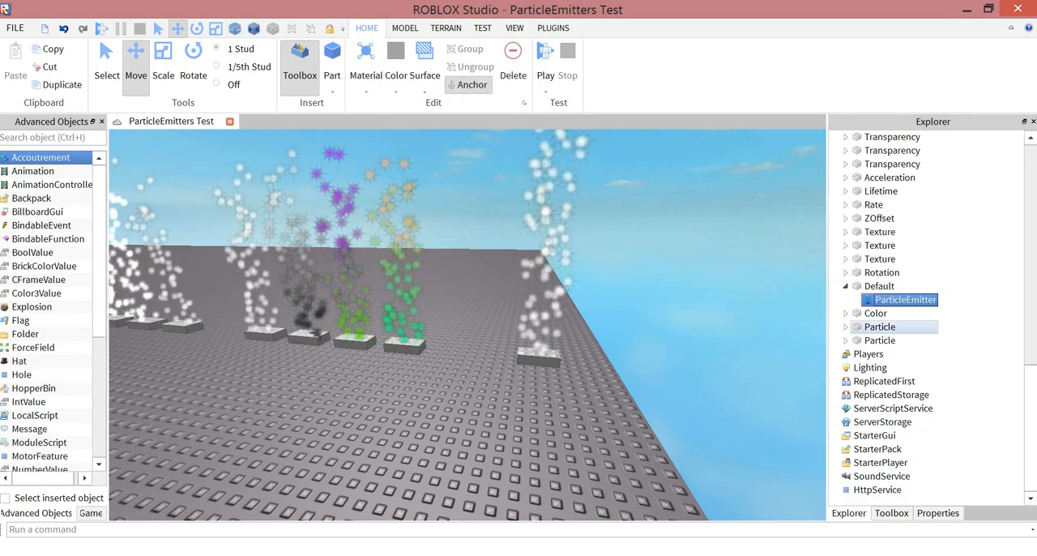
{"action": "left_click", "coordinate": [938, 512]}
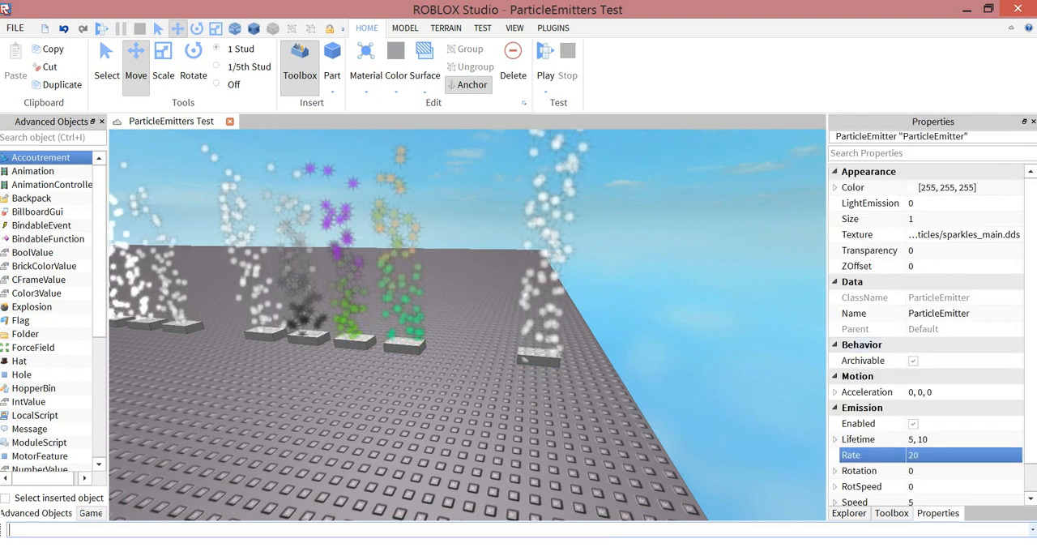
{"action": "scroll", "coordinate": [926, 334], "scroll_direction": "down", "scroll_amount": 1}
{"action": "scroll", "coordinate": [926, 334], "scroll_direction": "up", "scroll_amount": 1}
{"action": "scroll", "coordinate": [926, 334], "scroll_direction": "down", "scroll_amount": 1}
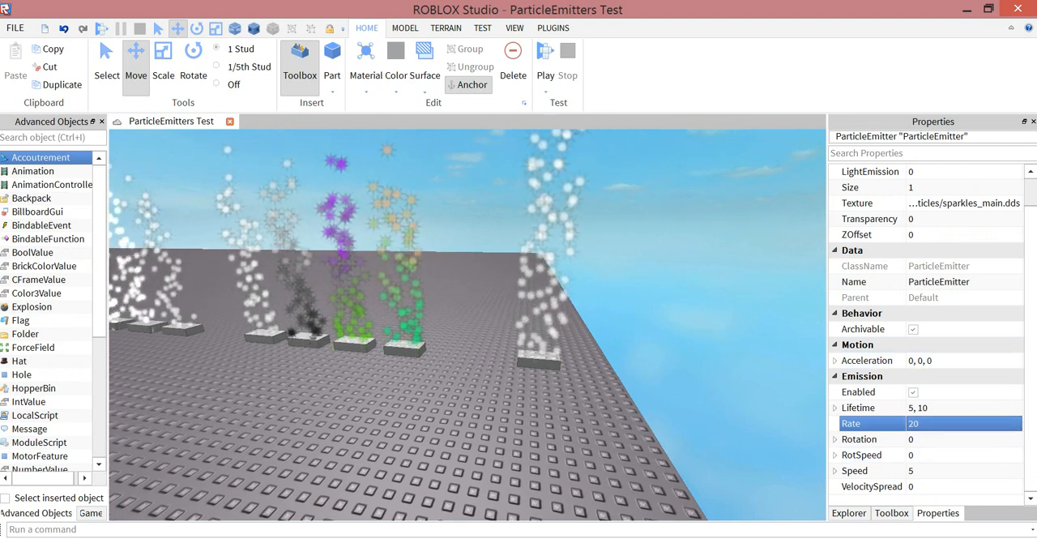
- Deselect the emitter and compare its default particles with the neighbouring coloured sample emitters
{"action": "mouse_move", "coordinate": [632, 341]}
{"action": "right_mouse_down"}
{"action": "mouse_move", "coordinate": [636, 235]}
{"action": "mouse_move", "coordinate": [630, 341]}
{"action": "mouse_move", "coordinate": [535, 405]}
{"action": "mouse_move", "coordinate": [575, 336]}
{"action": "mouse_move", "coordinate": [619, 332]}
{"action": "right_mouse_up"}
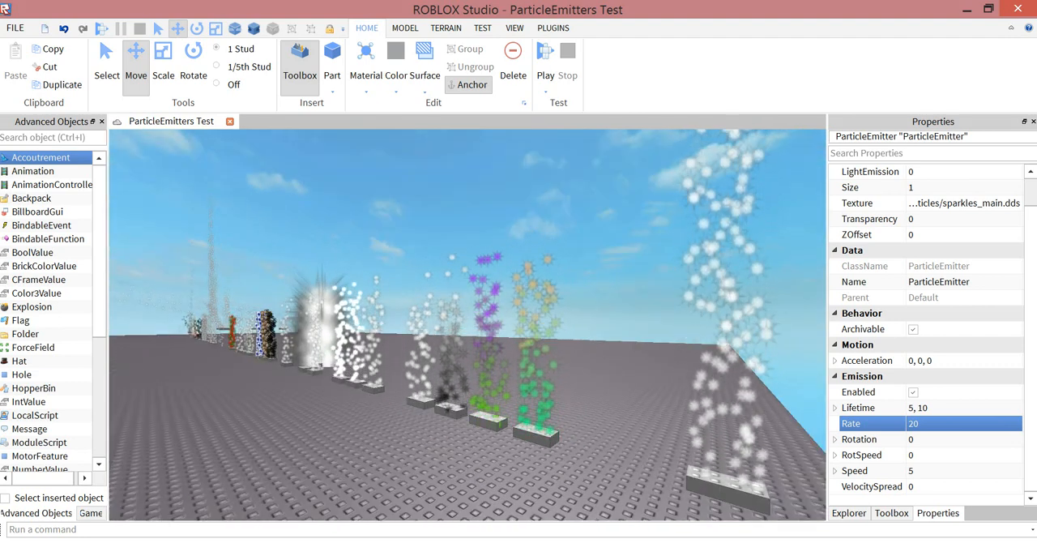
{"action": "key", "text": "Escape"}
{"action": "key", "text": "a"}
{"action": "right_click_drag", "start_coordinate": [467, 324], "coordinate": [589, 360]}
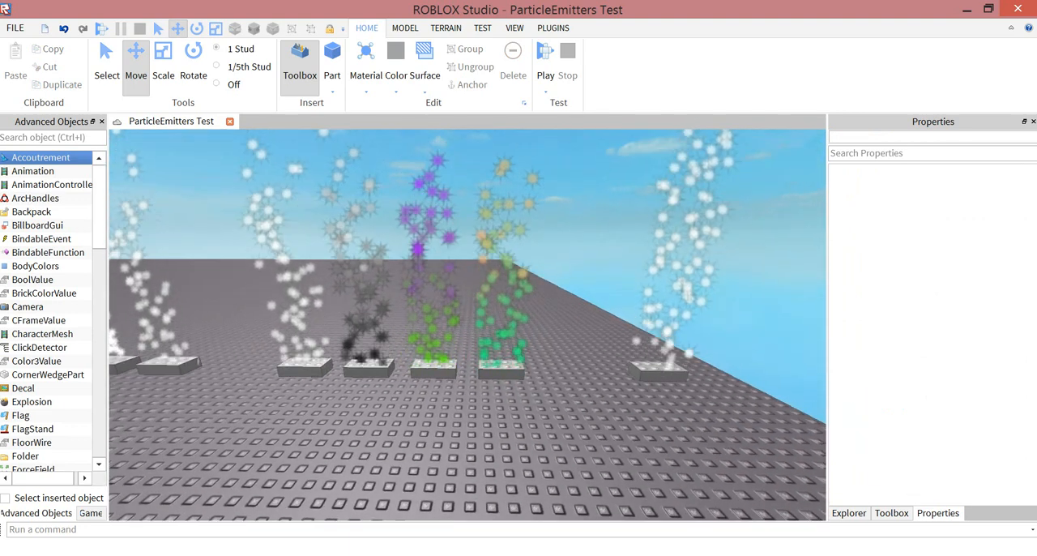
- Select the ParticleEmitter in the Default part, show its properties and compare its particles with the coloured sample emitters
{"action": "left_click", "coordinate": [849, 513]}
{"action": "left_click", "coordinate": [905, 299]}
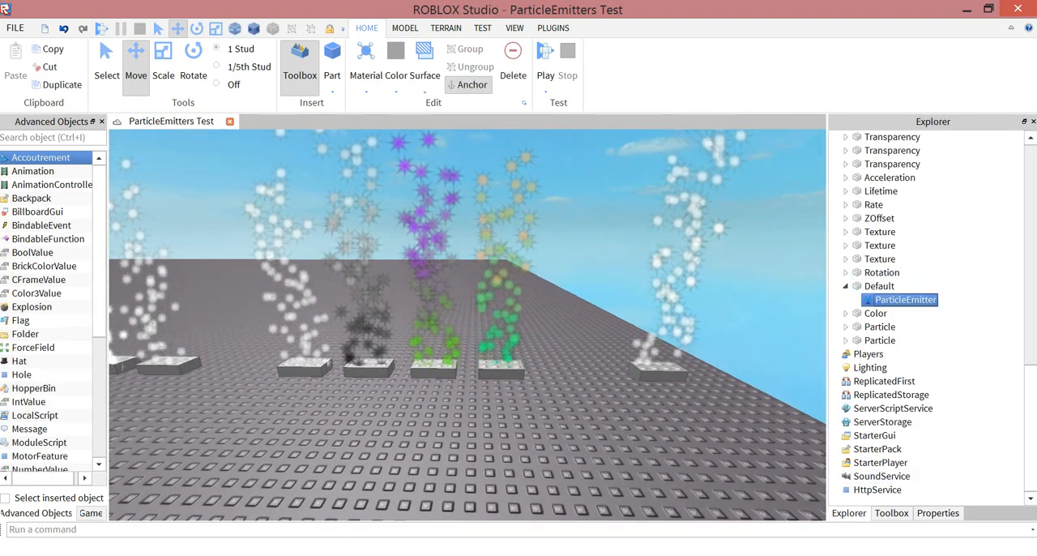
{"action": "left_click", "coordinate": [937, 512]}
{"action": "key", "text": "w"}
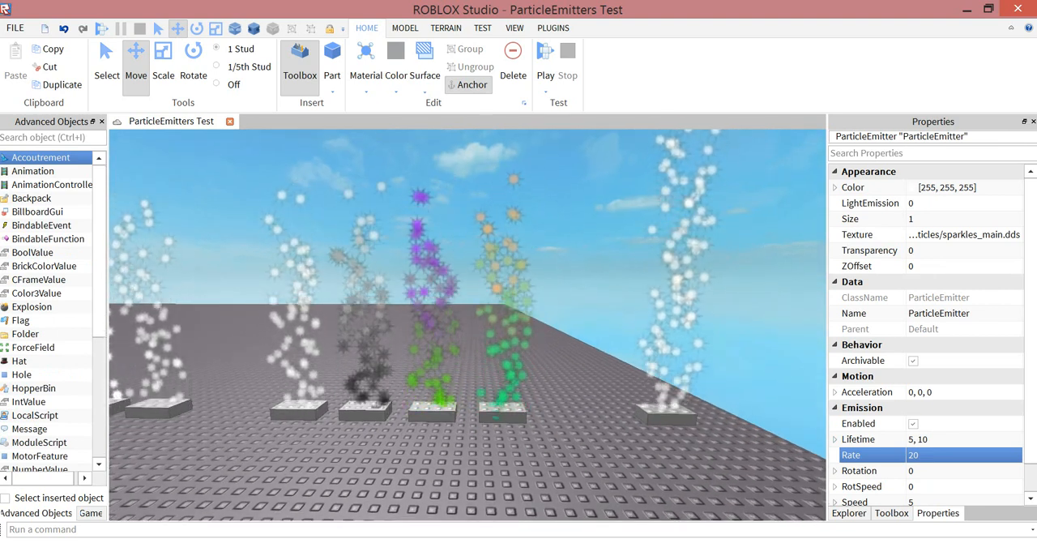
{"action": "key", "text": "w"}
{"action": "key", "text": "a"}
{"action": "key", "text": "d"}
{"action": "key", "text": "d"}
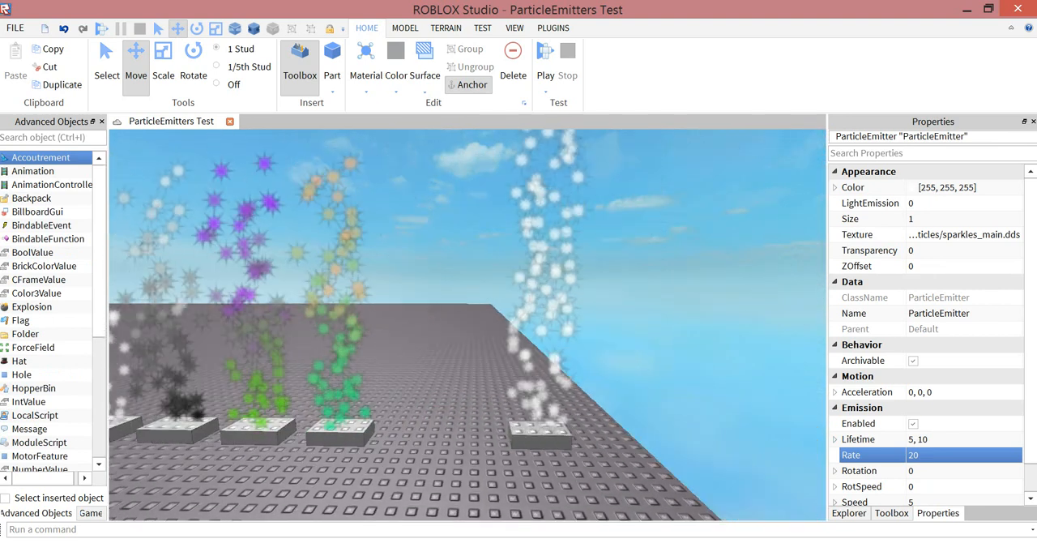
{"action": "key", "text": "s"}
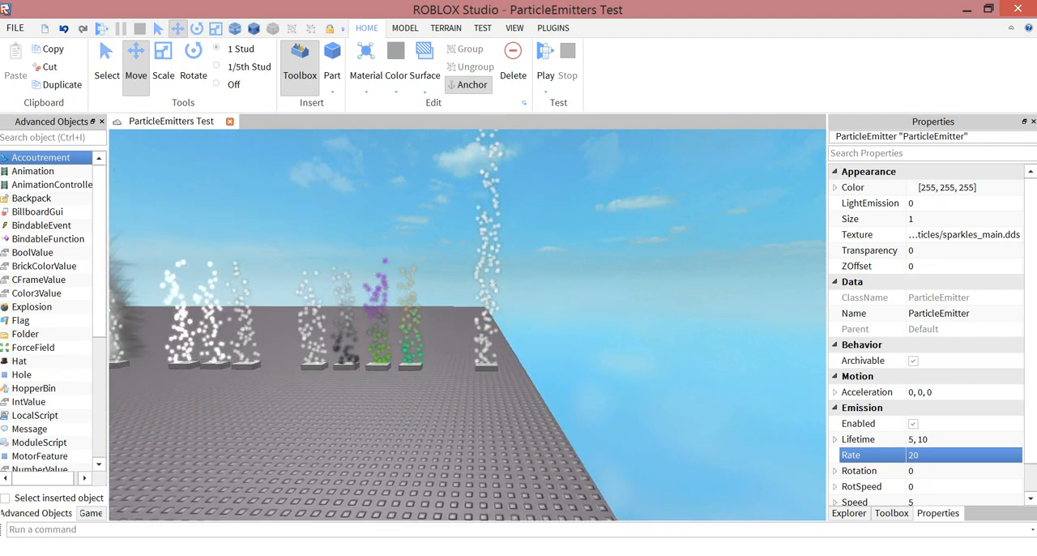
{"action": "key", "text": "w"}
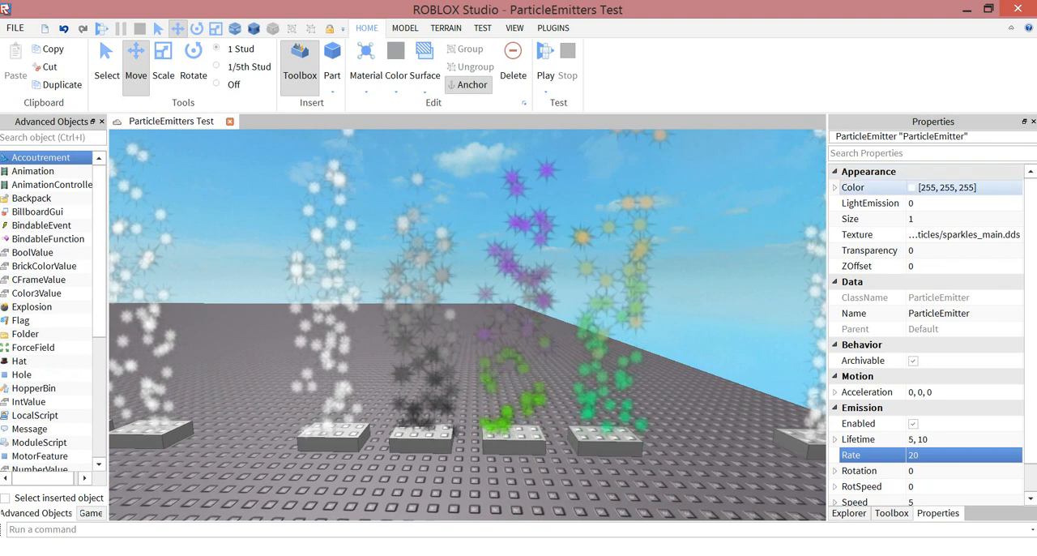
- Set both the End and Start colours of the Default part's ParticleEmitter to green (0, 255, 0)
{"action": "left_click", "coordinate": [835, 187]}
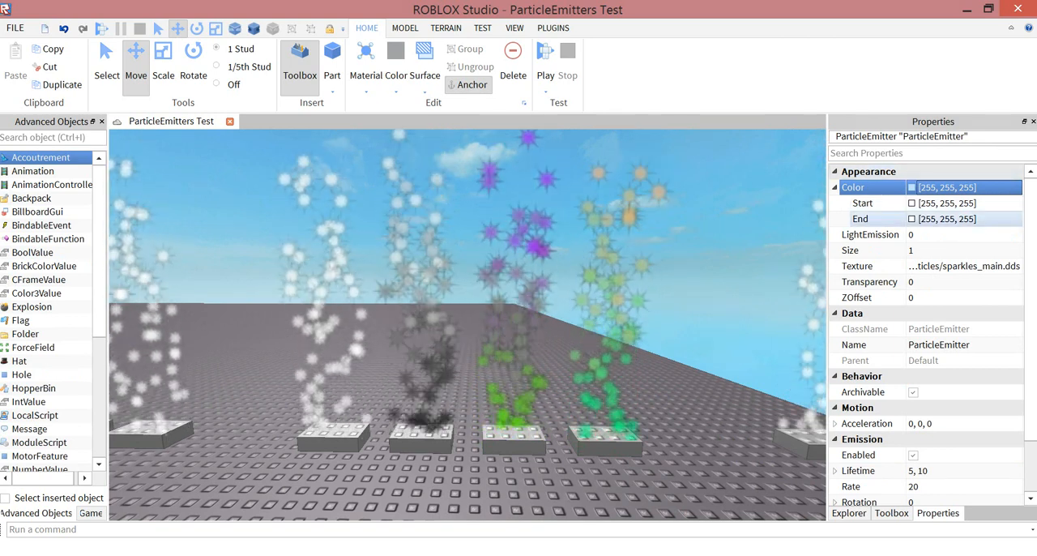
{"action": "left_click", "coordinate": [912, 218]}
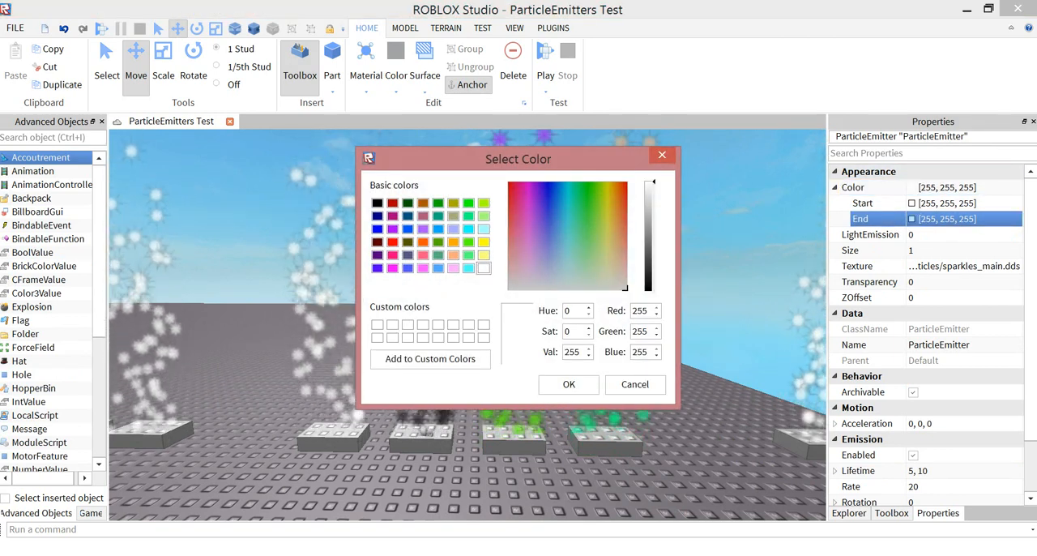
{"action": "left_click", "coordinate": [569, 385]}
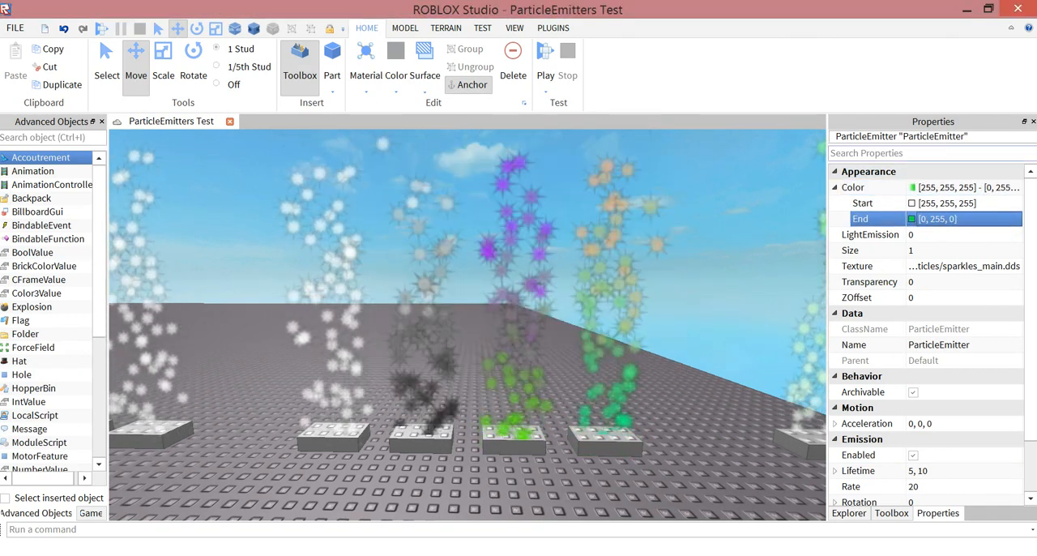
{"action": "left_click", "coordinate": [912, 203]}
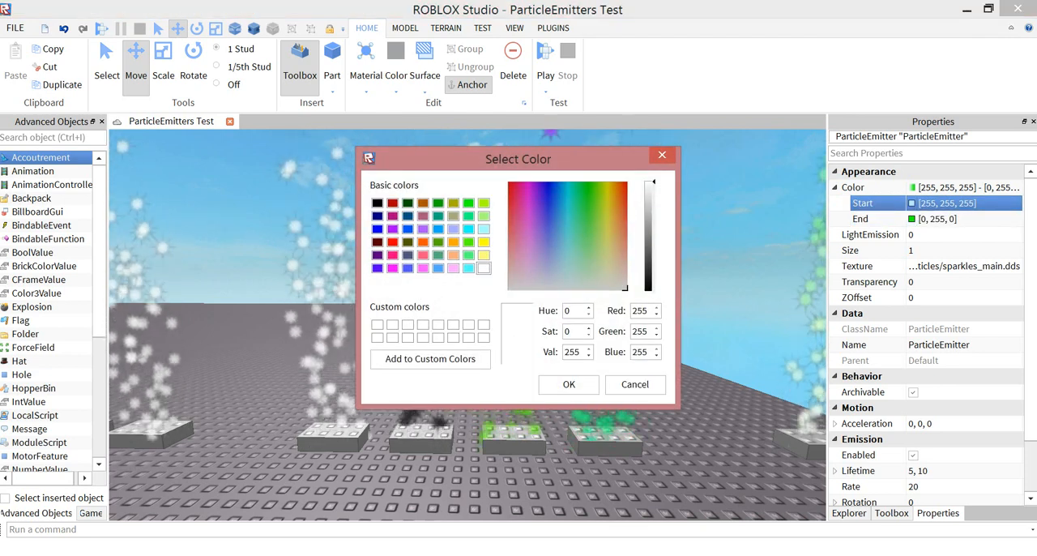
{"action": "left_click", "coordinate": [468, 202]}
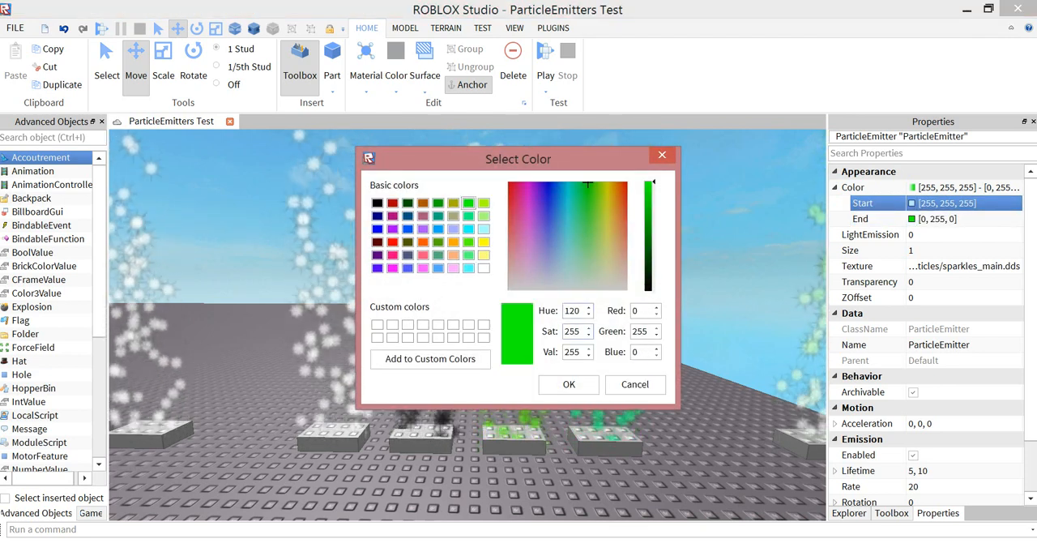
{"action": "left_click", "coordinate": [568, 385]}
- Set the emitter's End colour to purple (170, 85, 255), view the whole particle column and collapse the Color sub-values
{"action": "left_click", "coordinate": [912, 219]}
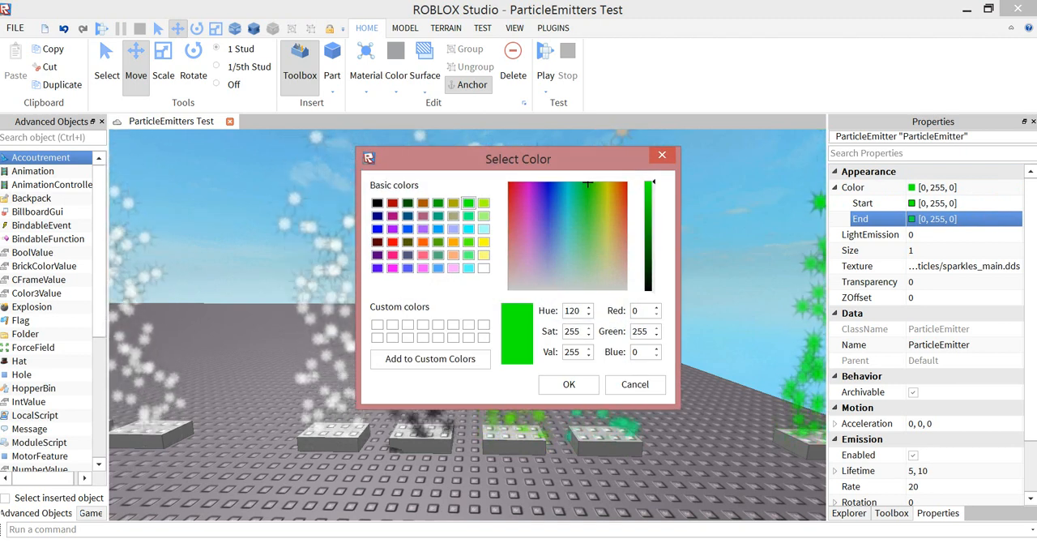
{"action": "left_click", "coordinate": [423, 229]}
{"action": "left_click", "coordinate": [569, 385]}
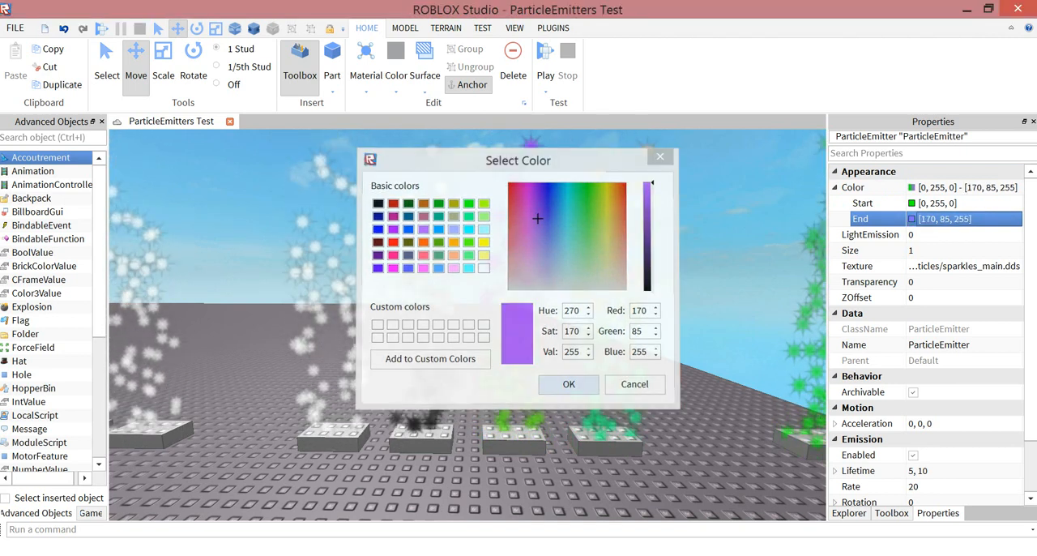
{"action": "scroll", "coordinate": [568, 385], "scroll_direction": "down", "scroll_amount": 3}
{"action": "right_click_drag", "start_coordinate": [569, 385], "coordinate": [585, 364]}
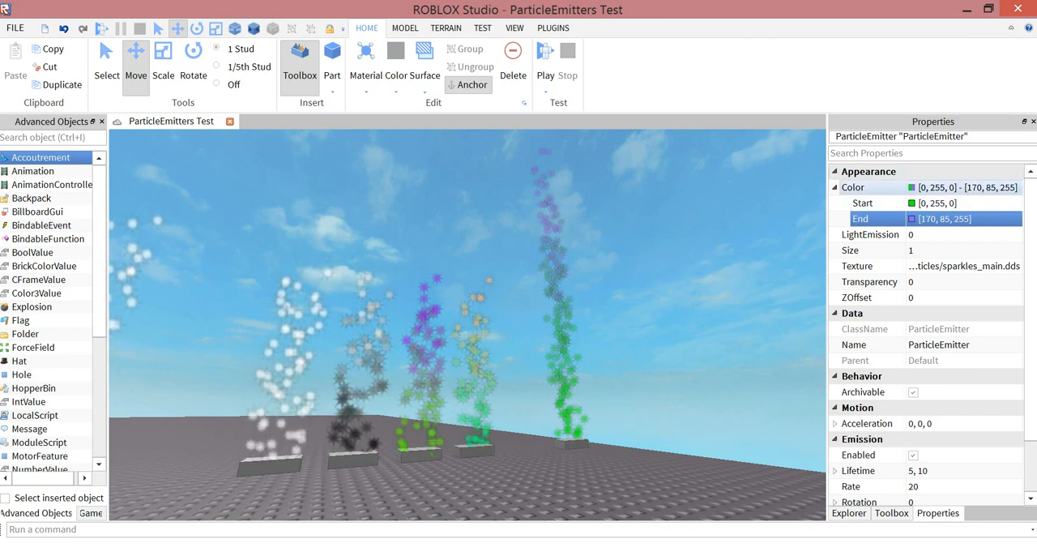
{"action": "left_click", "coordinate": [875, 187]}
{"action": "left_click", "coordinate": [835, 187]}
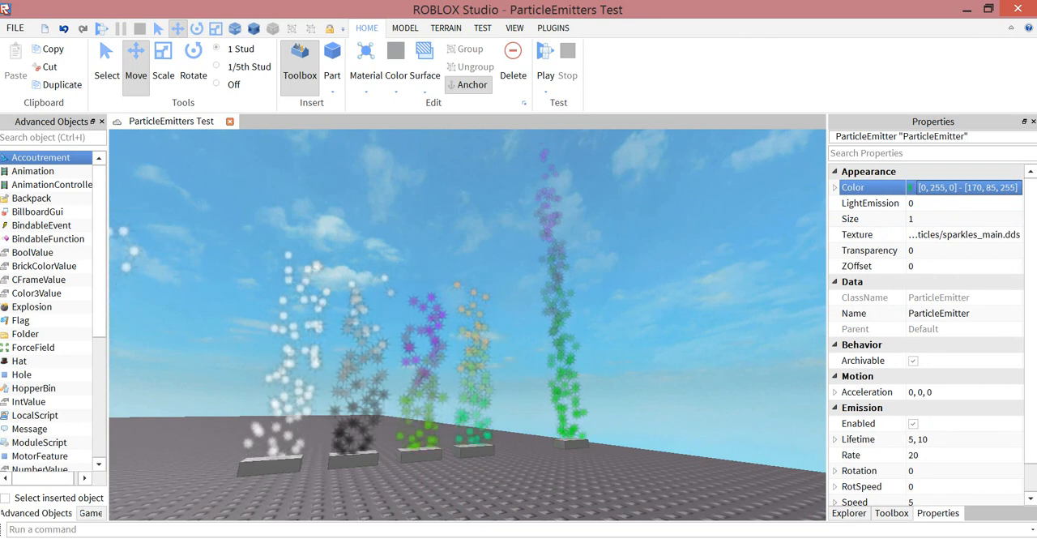
- Set the emitter's Start and End colours back to white (255, 255, 255) and collapse the Color sub-values
{"action": "left_click", "coordinate": [835, 187]}
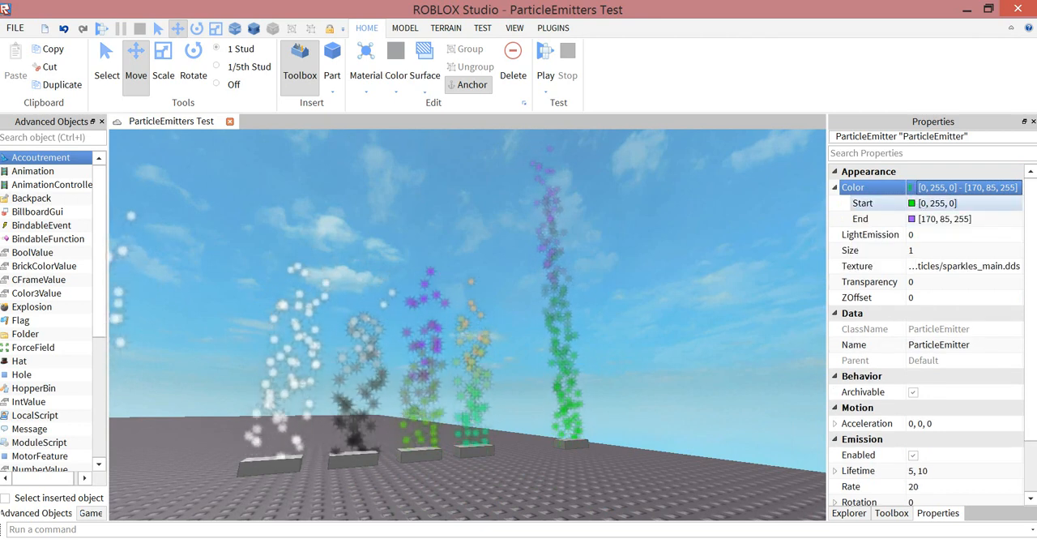
{"action": "left_click", "coordinate": [912, 203]}
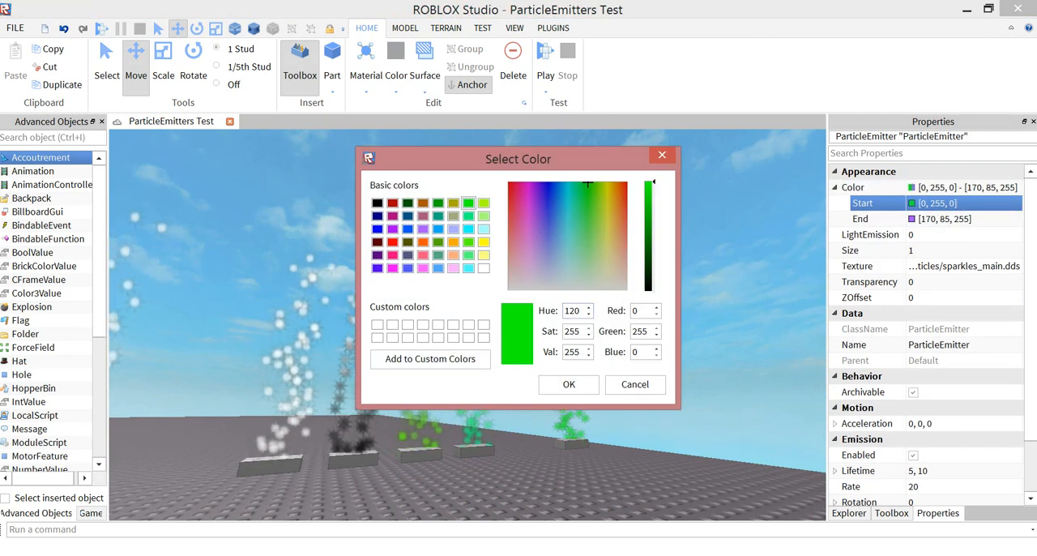
{"action": "left_click", "coordinate": [484, 268]}
{"action": "key", "text": "Return"}
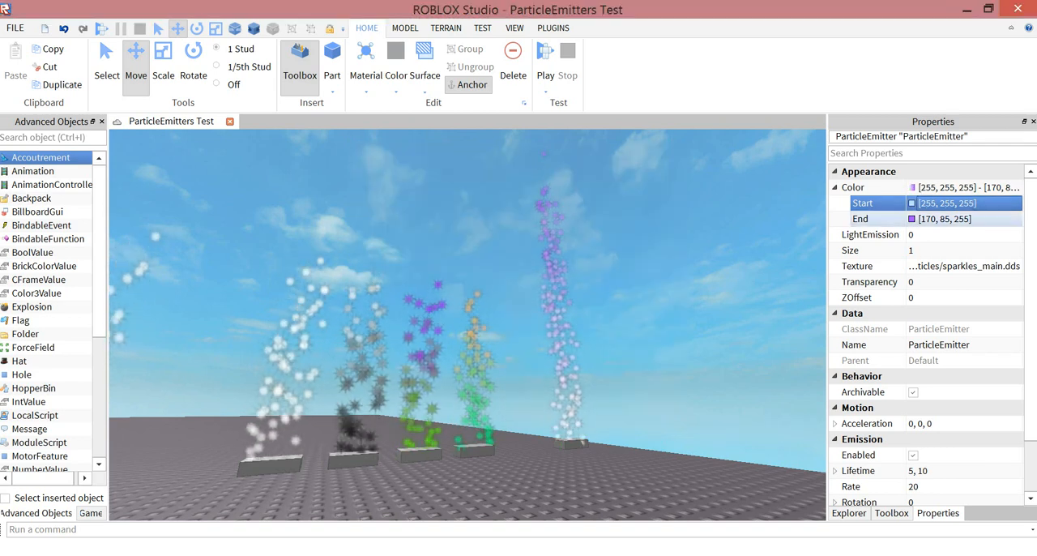
{"action": "left_click", "coordinate": [912, 218]}
{"action": "left_click", "coordinate": [438, 337]}
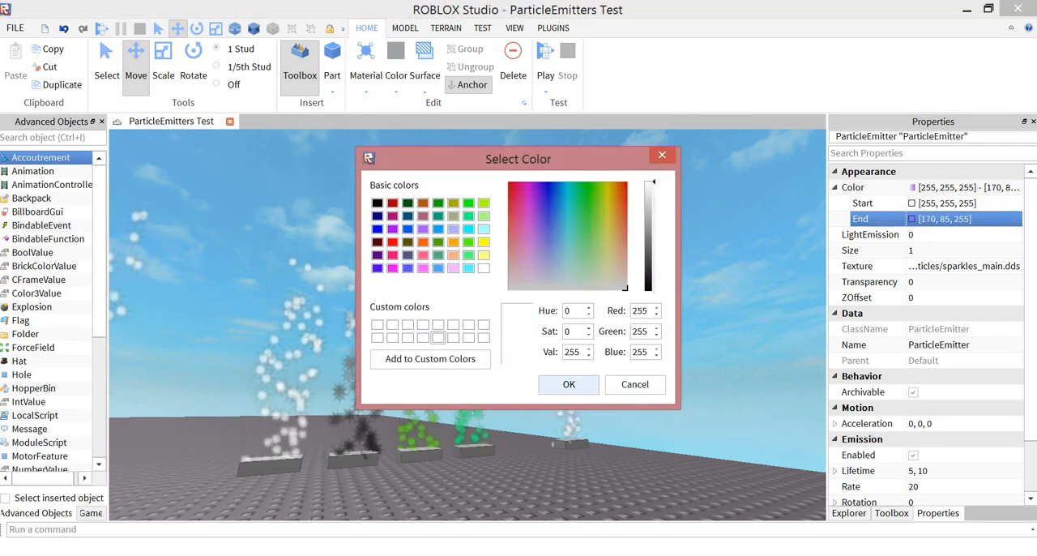
{"action": "key", "text": "Return"}
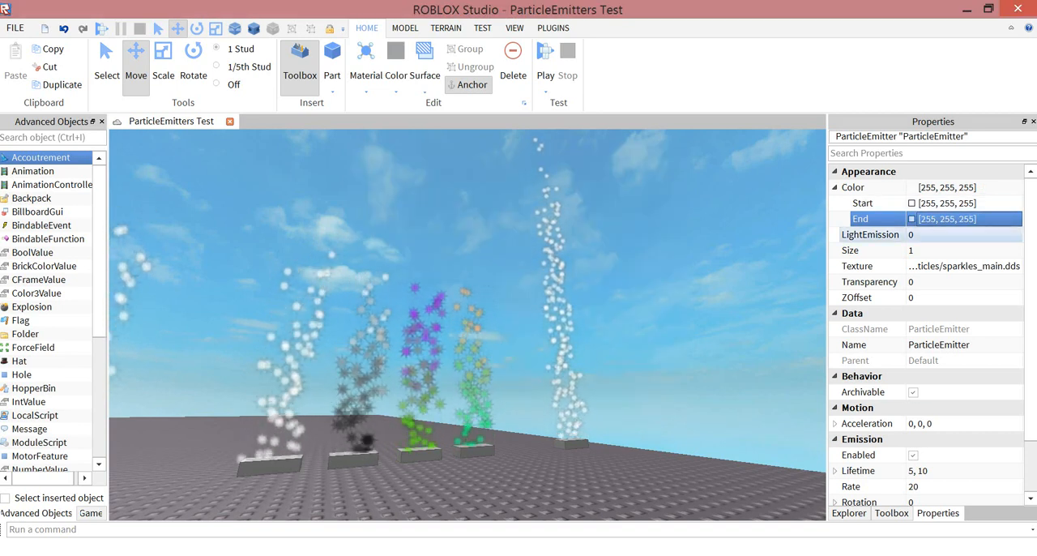
{"action": "left_click", "coordinate": [834, 187]}
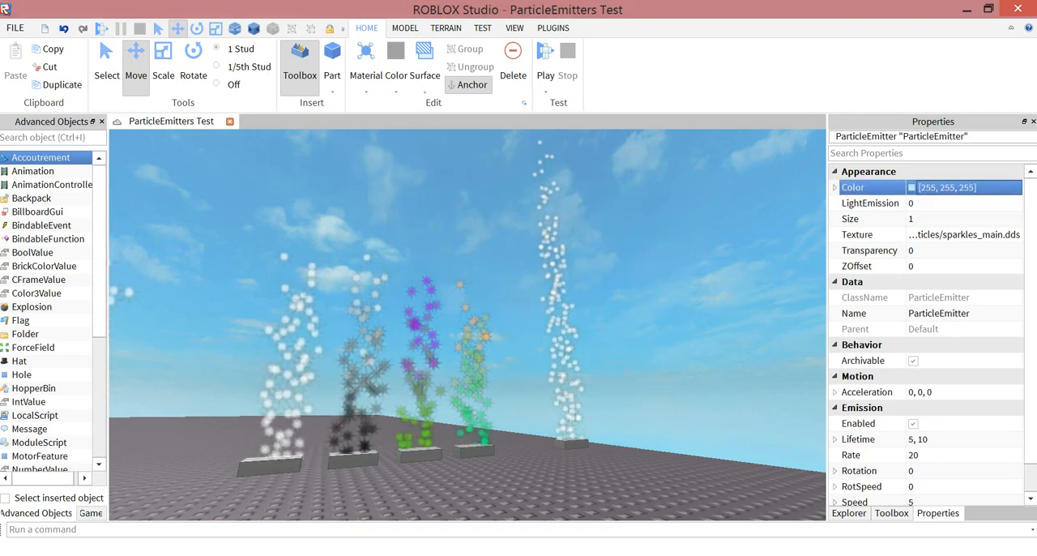
- Examine the bright glowing white sample emitters and compare them with the dimmer white emitter beside them
{"action": "right_click_drag", "start_coordinate": [467, 324], "coordinate": [276, 364]}
{"action": "key", "text": "w"}
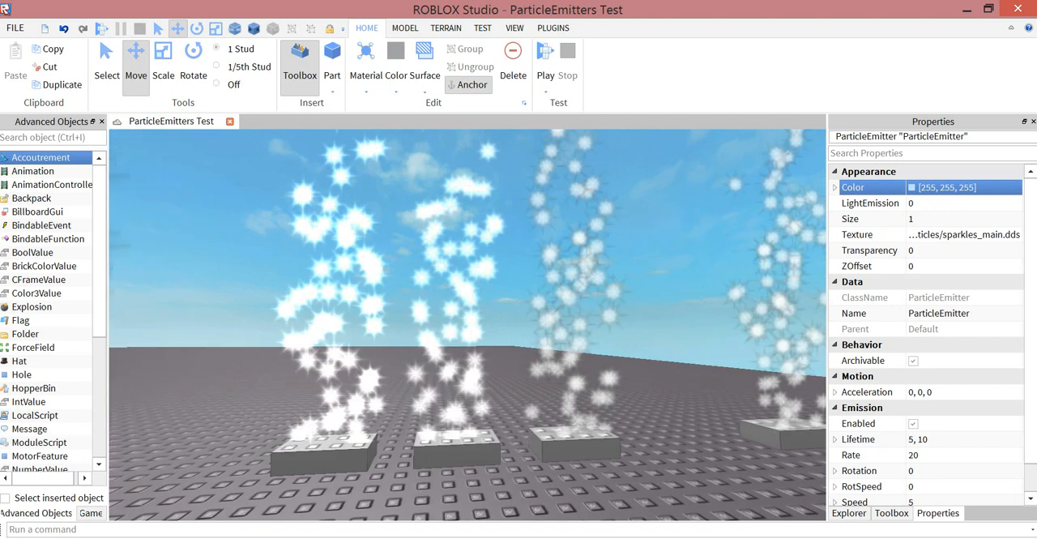
{"action": "key", "text": "s"}
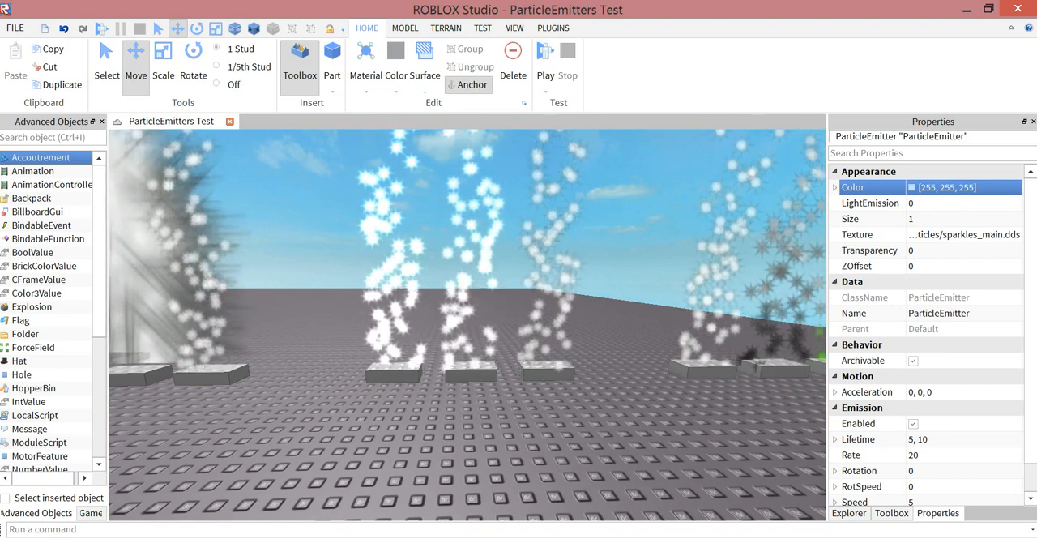
{"action": "right_click_drag", "start_coordinate": [467, 325], "coordinate": [555, 319]}
{"action": "key", "text": "w"}
{"action": "key", "text": "w"}
{"action": "key", "text": "w"}
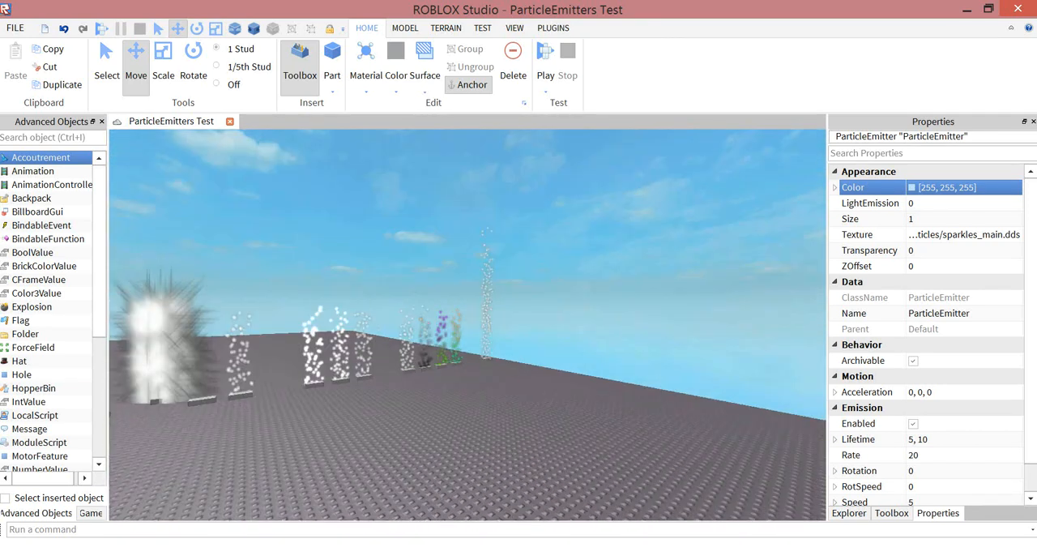
{"action": "key", "text": "w"}
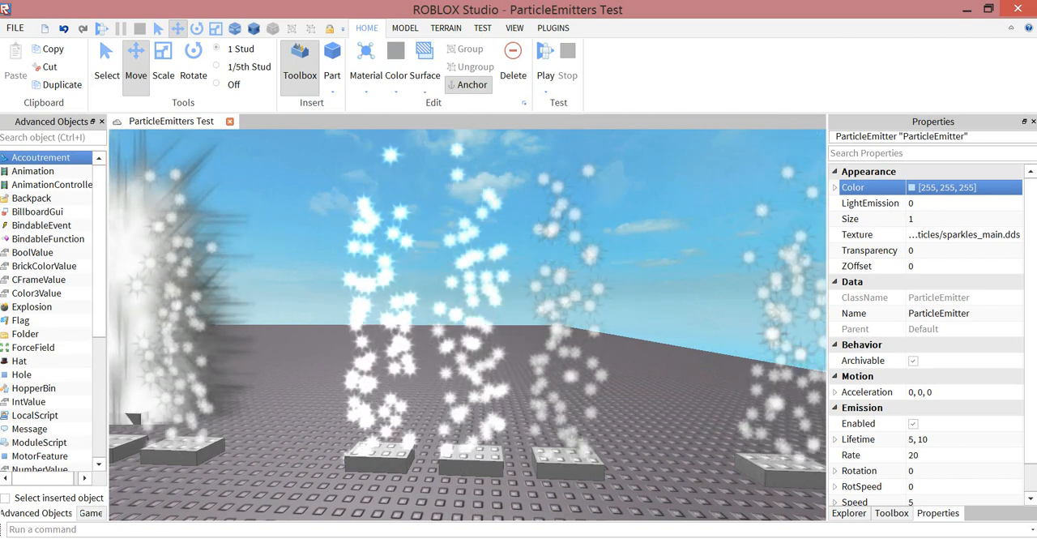
- Examine the oversized white sample emitter and the smaller ones around it, near the dollar-sign particles
{"action": "left_click", "coordinate": [849, 512]}
{"action": "key", "text": "s"}
{"action": "key", "text": "a"}
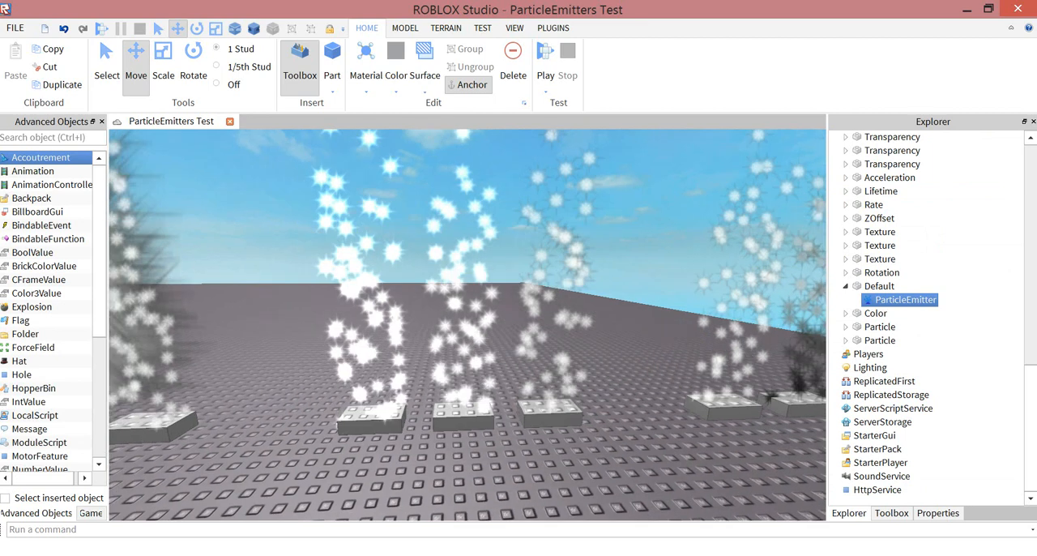
{"action": "left_click", "coordinate": [937, 513]}
{"action": "key", "text": "w"}
{"action": "key", "text": "a"}
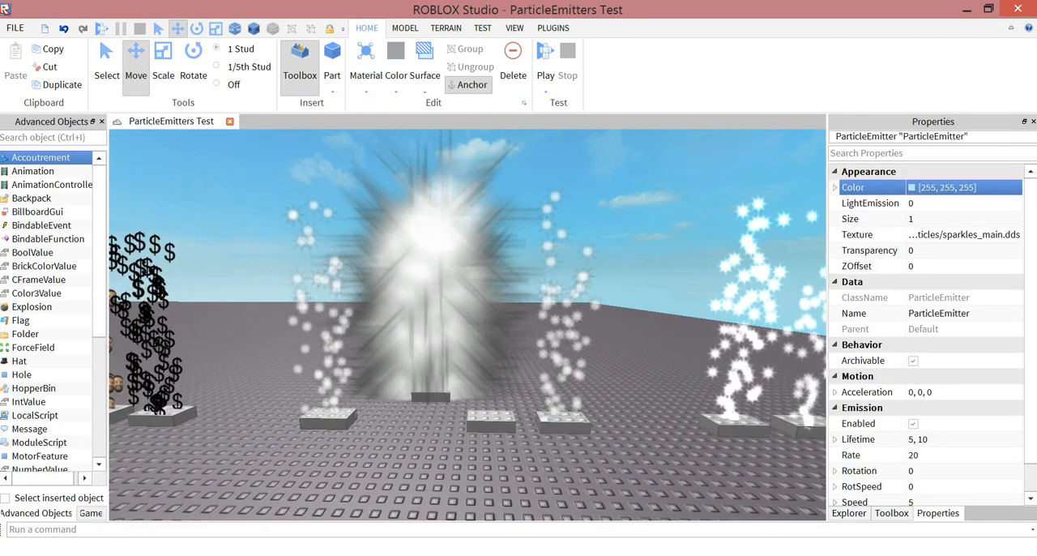
{"action": "key", "text": "d"}
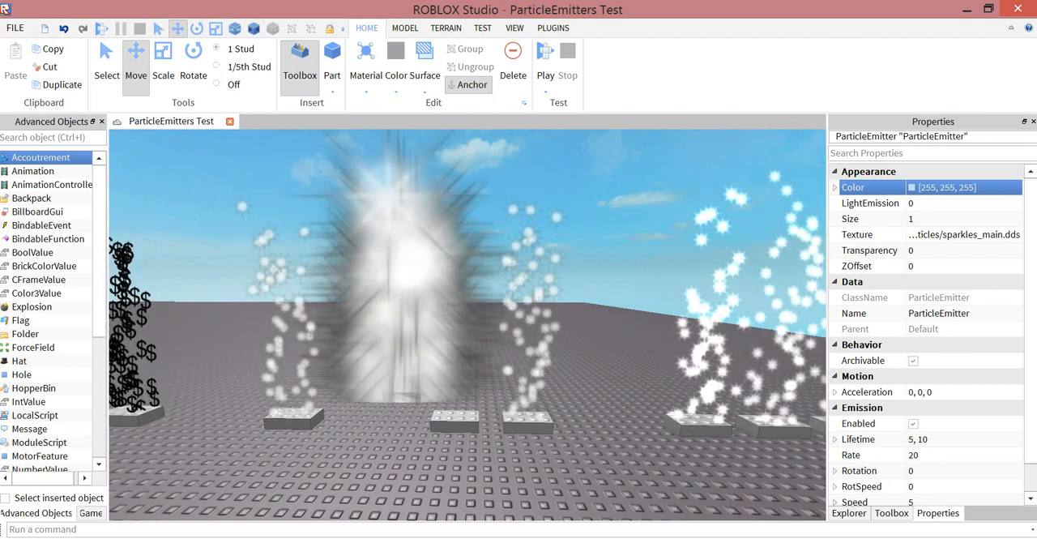
{"action": "key", "text": "w"}
{"action": "right_click_drag", "start_coordinate": [468, 324], "coordinate": [502, 296]}
{"action": "key", "text": "w"}
{"action": "key", "text": "s"}
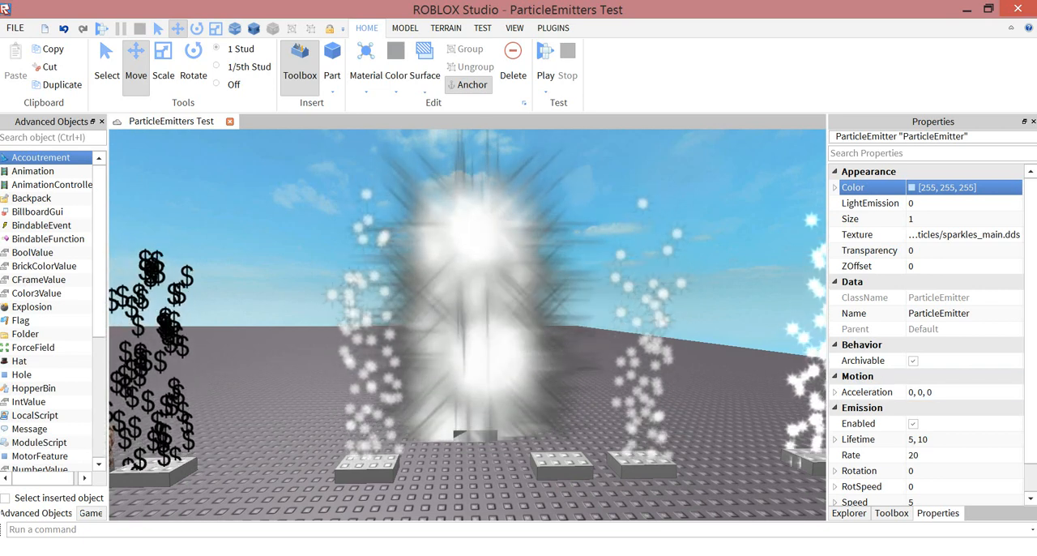
- Select the ParticleEmitter inside the LightEmission part next to the oversized emitter and show its properties
{"action": "left_click", "coordinate": [366, 468]}
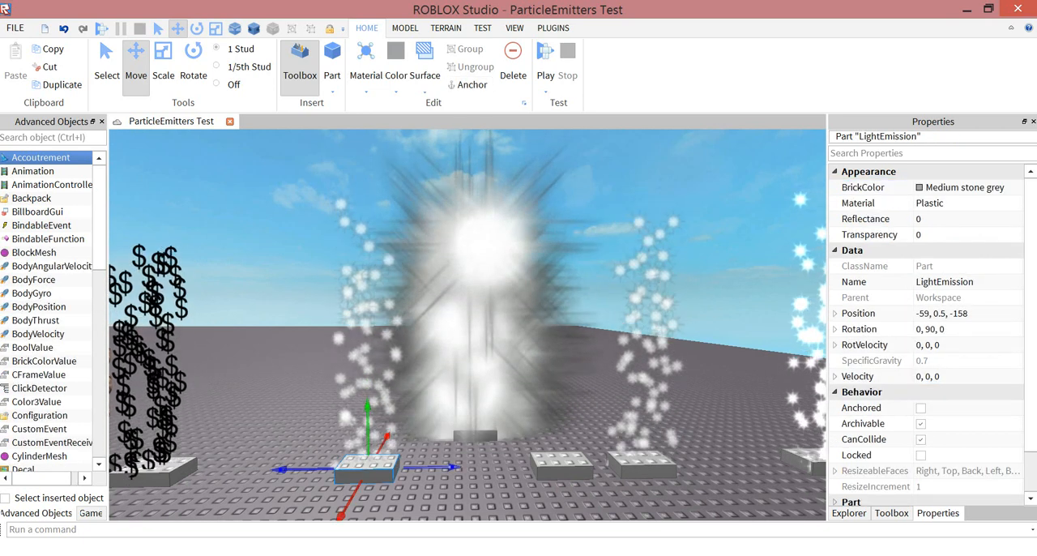
{"action": "left_click", "coordinate": [849, 513]}
{"action": "left_click", "coordinate": [846, 137]}
{"action": "left_click", "coordinate": [905, 151]}
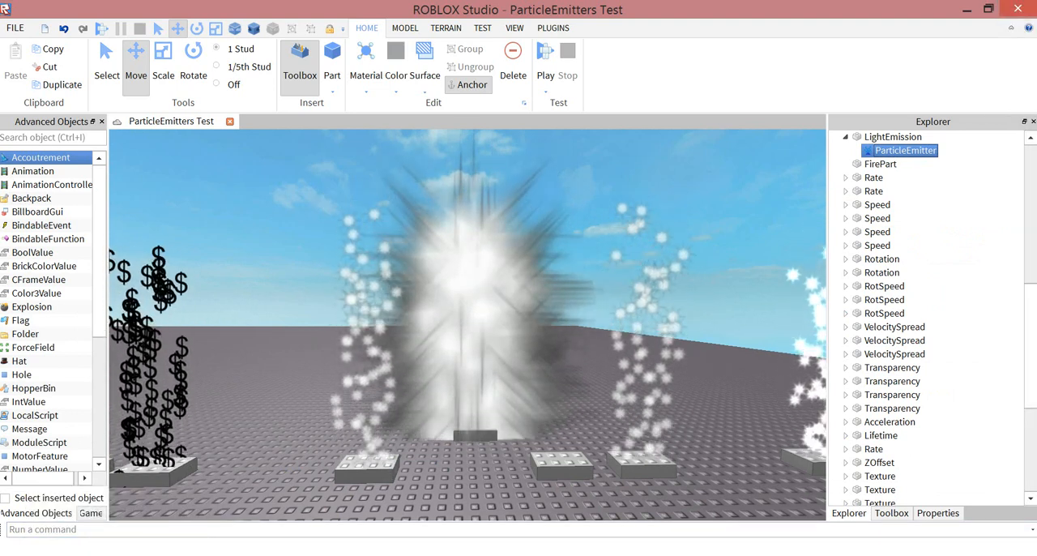
{"action": "left_click", "coordinate": [938, 513]}
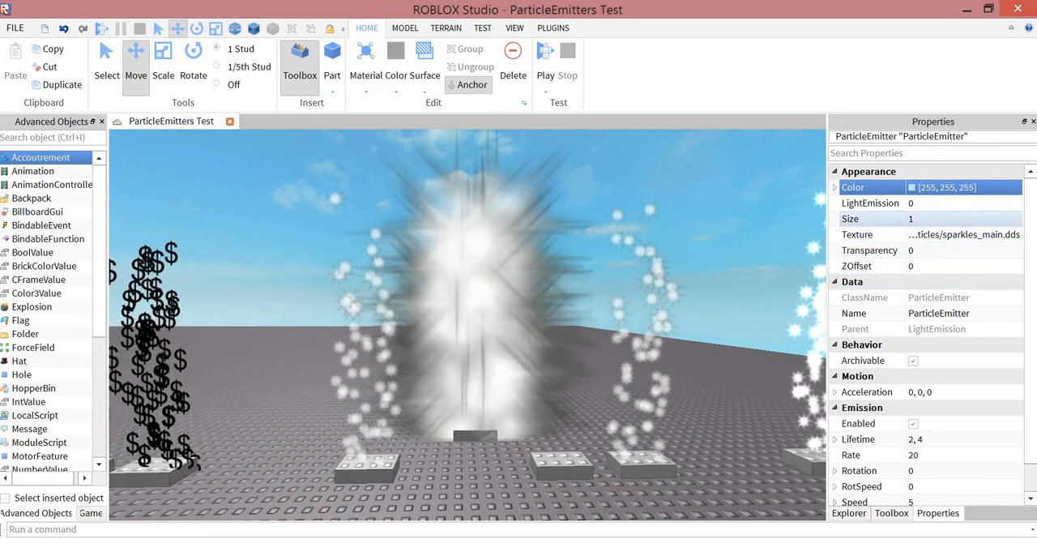
- Set the LightEmission part's particle Size to 2, then to 3
{"action": "left_click", "coordinate": [932, 219]}
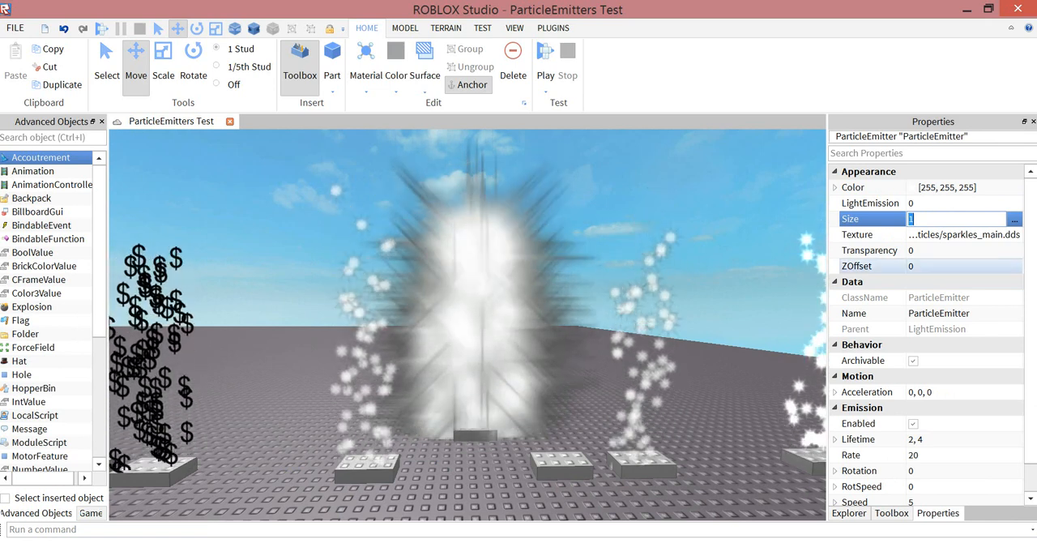
{"action": "type", "text": "2"}
{"action": "key", "text": "Return"}
{"action": "left_click", "coordinate": [932, 219]}
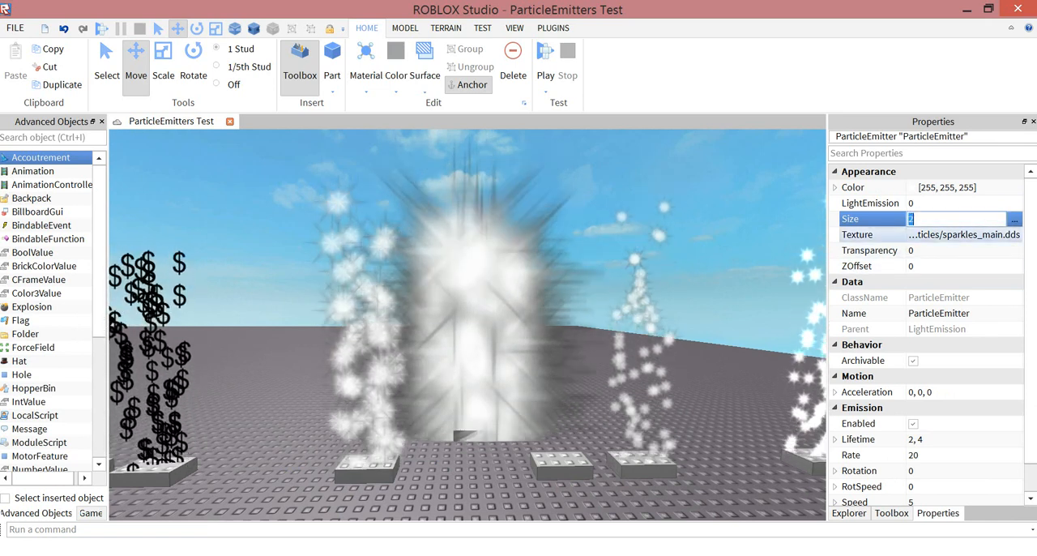
{"action": "type", "text": "3"}
{"action": "key", "text": "Return"}
- Set the particle Size of the LightEmission part's emitter to 0.001
{"action": "left_click", "coordinate": [931, 218]}
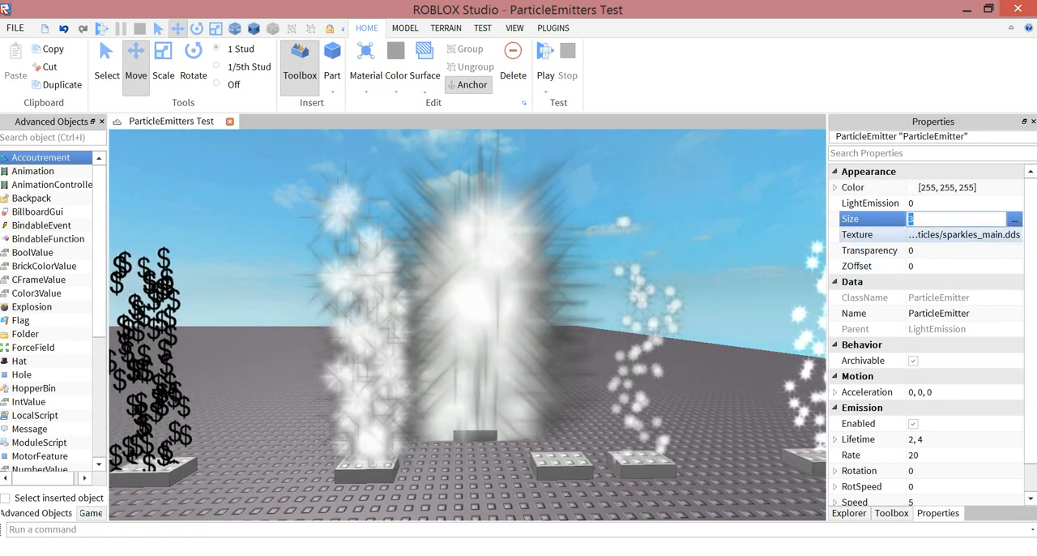
{"action": "type", "text": "0.001"}
{"action": "key", "text": "Return"}
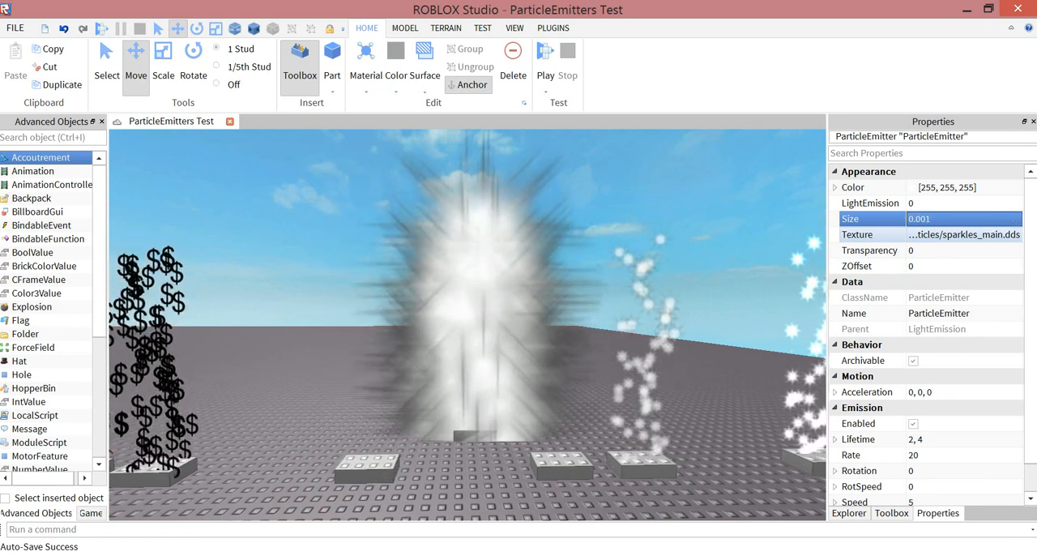
- Set the particle Size of the LightEmission part's emitter to 1
{"action": "type", "text": "1"}
{"action": "key", "text": "Return"}
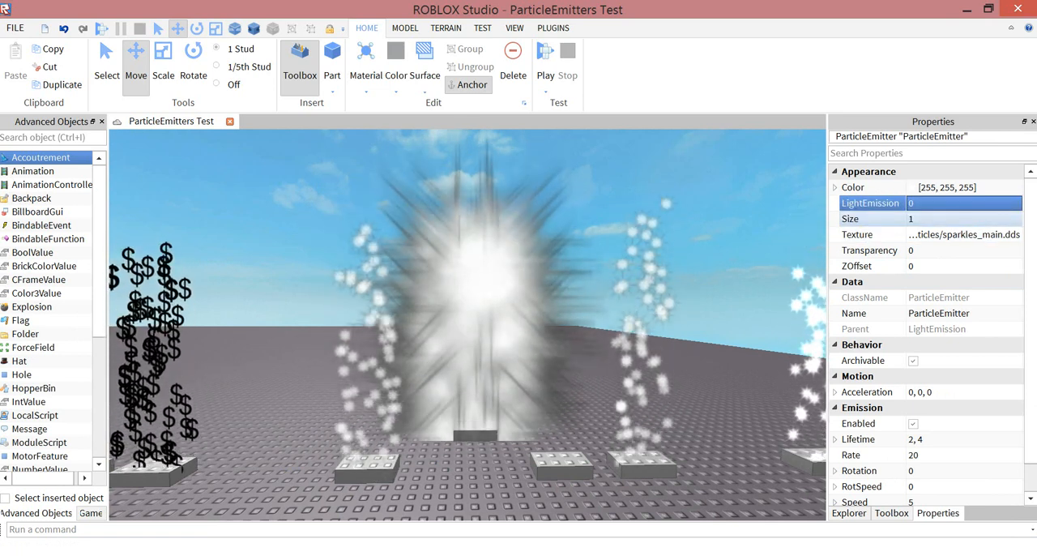
{"action": "left_click", "coordinate": [932, 250]}
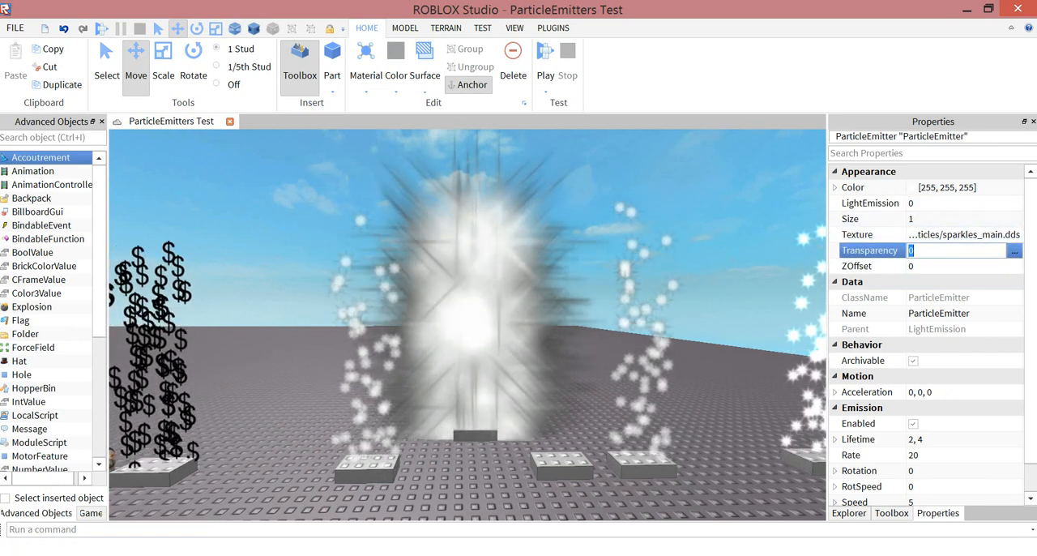
{"action": "left_click", "coordinate": [931, 266]}
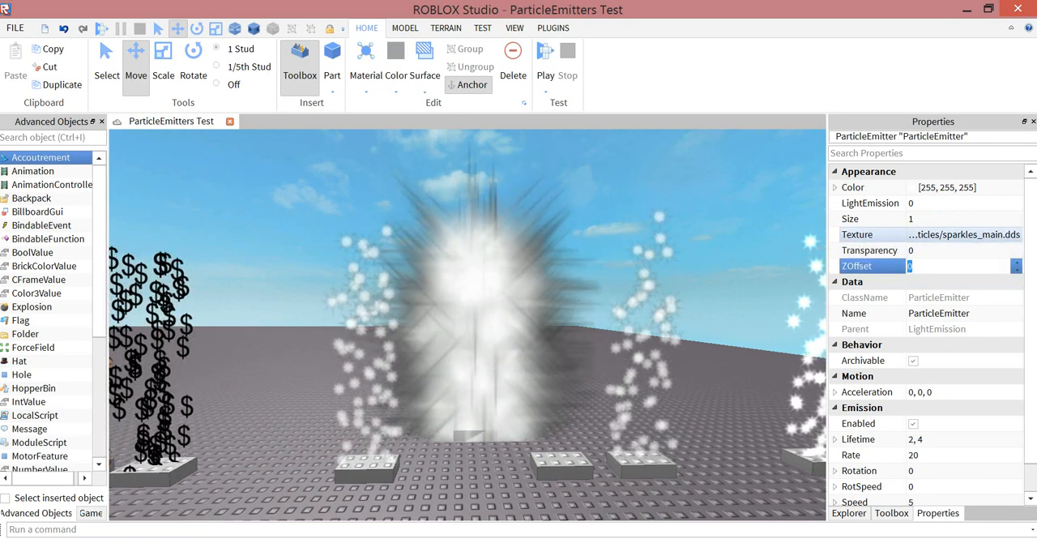
- Open the emitter's Size graph, add a keypoint of 9.94 at time 0.246 and raise the end point to 8.25
{"action": "left_click", "coordinate": [932, 219]}
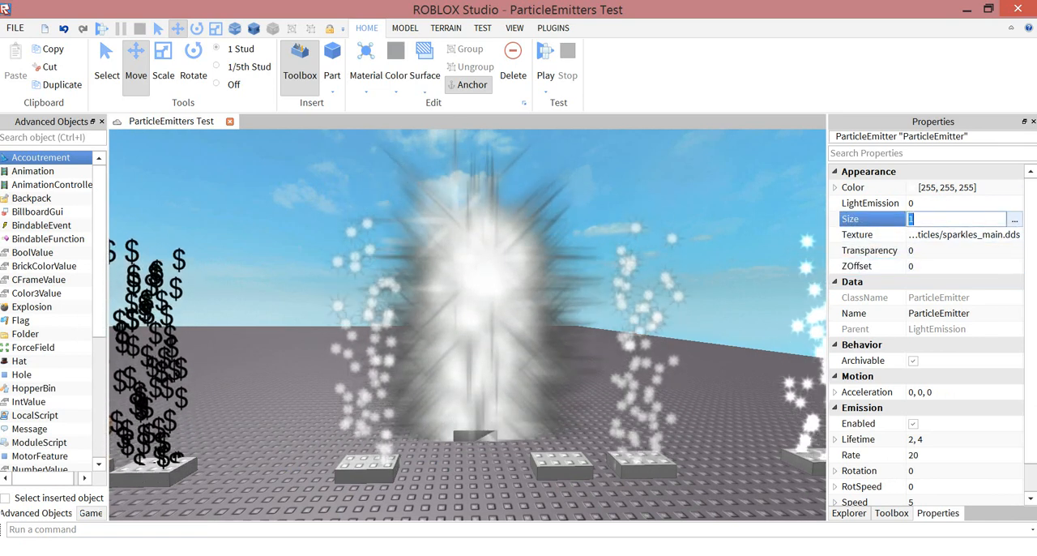
{"action": "left_click", "coordinate": [1013, 218]}
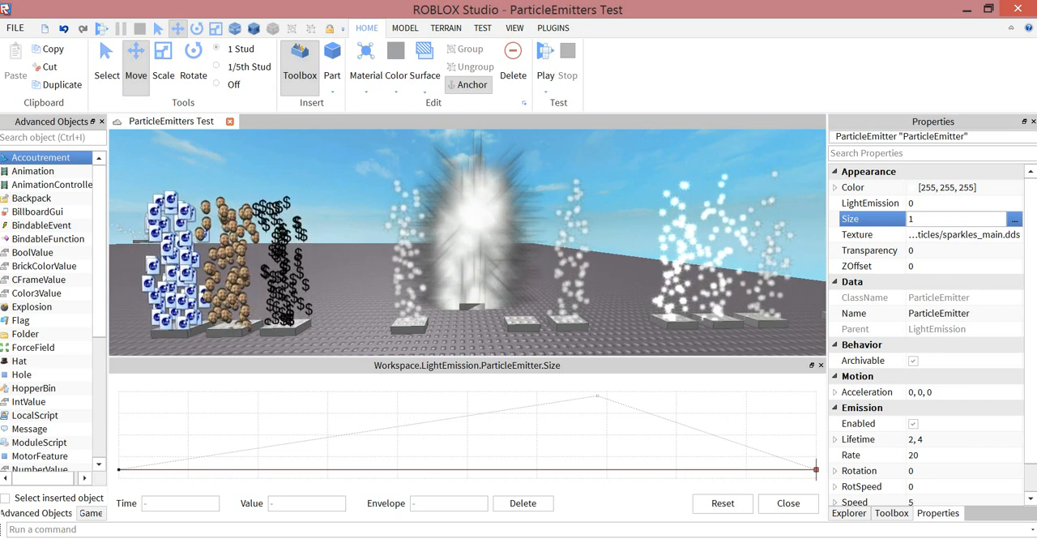
{"action": "mouse_move", "coordinate": [467, 554]}
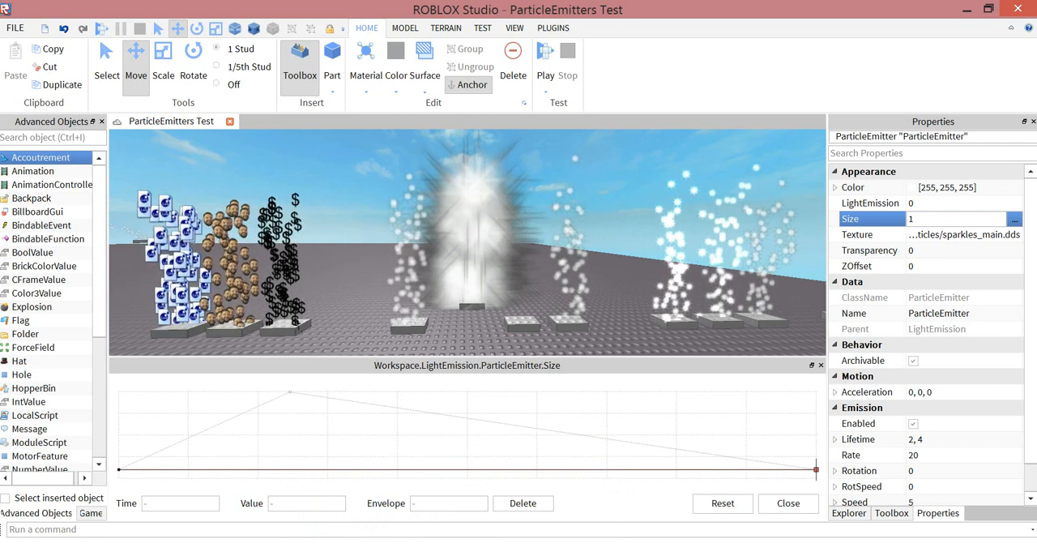
{"action": "left_click", "coordinate": [289, 392]}
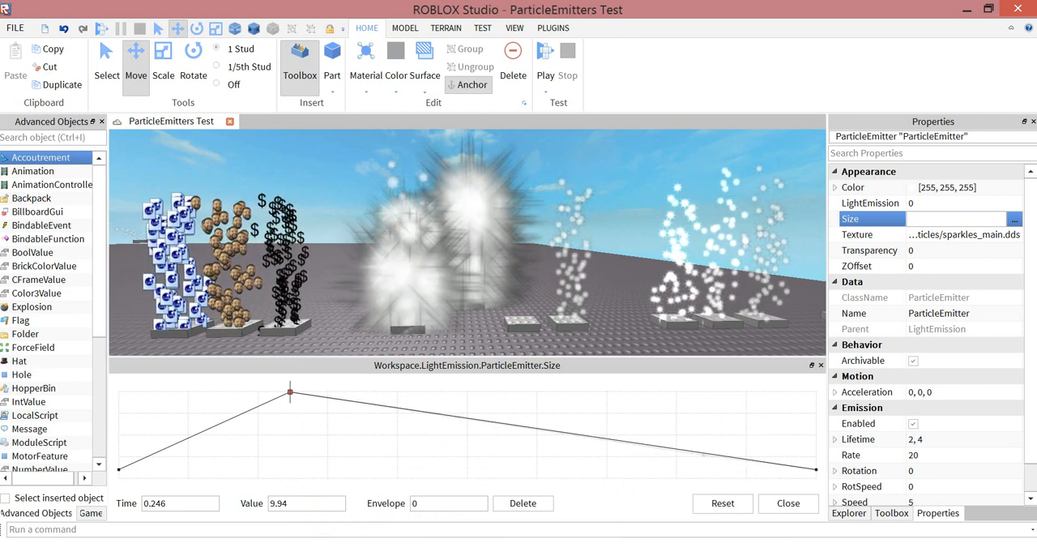
{"action": "left_click_drag", "start_coordinate": [815, 468], "coordinate": [816, 406]}
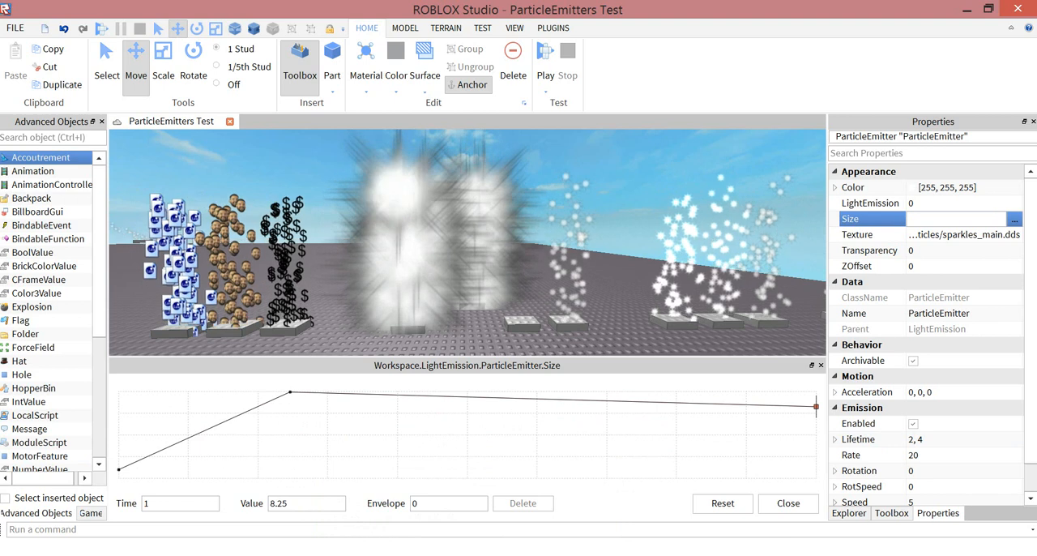
- Drop the Size curve's early peak to 0 and add zigzag keypoints after it, including 5.06 at time 0.484, 7.56 at 0.656 and 8.44 at 0.736
{"action": "left_click", "coordinate": [119, 469]}
{"action": "left_click_drag", "start_coordinate": [290, 392], "coordinate": [292, 478]}
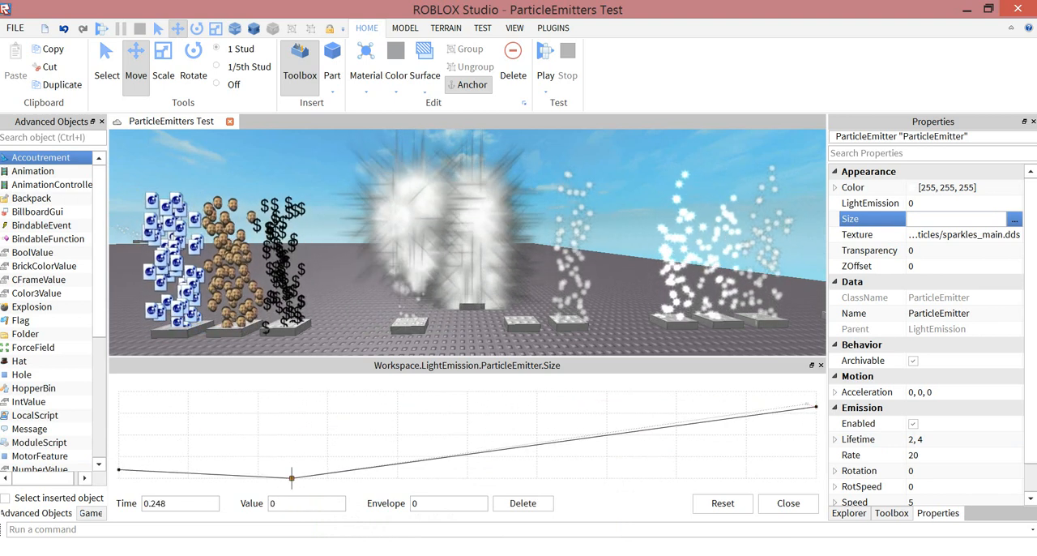
{"action": "left_click", "coordinate": [816, 406]}
{"action": "left_click", "coordinate": [626, 455]}
{"action": "left_click", "coordinate": [631, 404]}
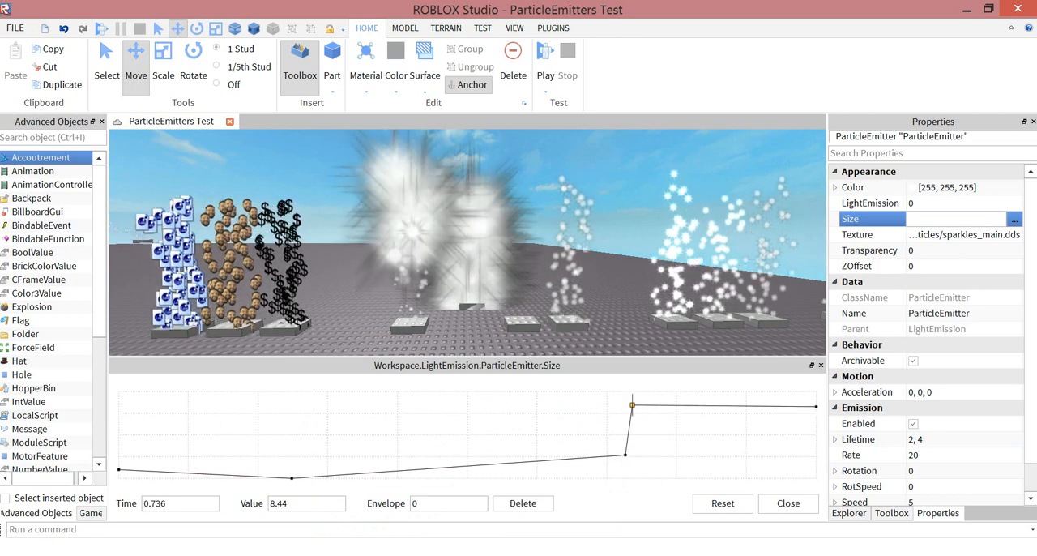
{"action": "left_click", "coordinate": [742, 454]}
{"action": "left_click", "coordinate": [756, 411]}
{"action": "left_click", "coordinate": [456, 433]}
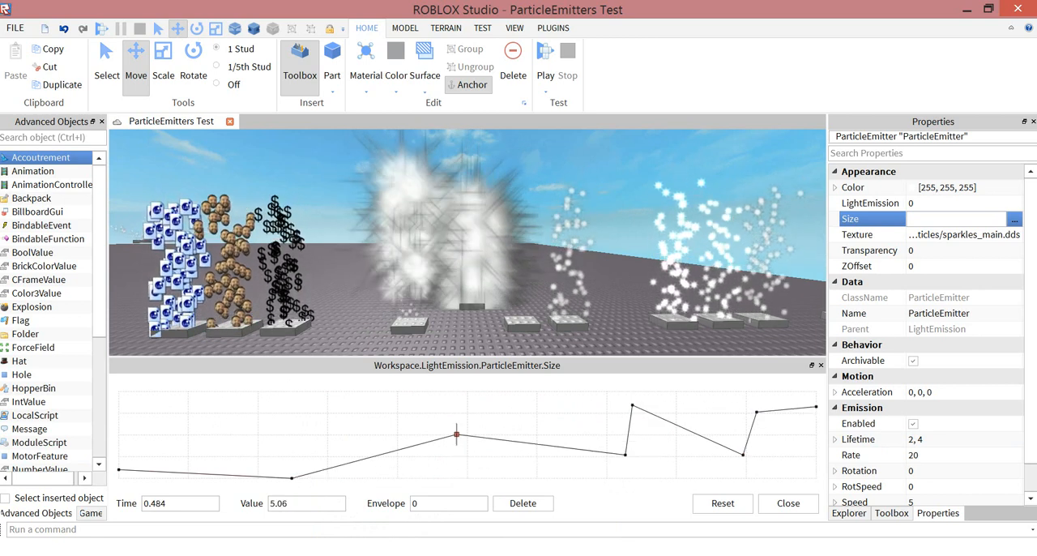
{"action": "left_click", "coordinate": [466, 445]}
{"action": "left_click", "coordinate": [489, 472]}
{"action": "left_click", "coordinate": [576, 412]}
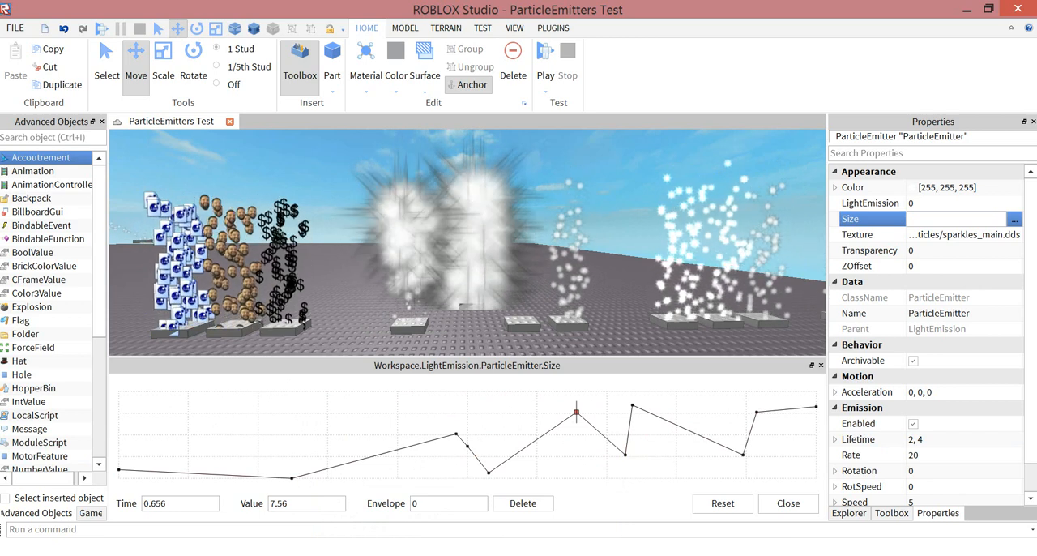
- Add four more keypoints to the early part of the Size curve, the last one with value 0.5 at time 0.358
{"action": "mouse_move", "coordinate": [467, 243]}
{"action": "right_mouse_down"}
{"action": "mouse_move", "coordinate": [468, 324]}
{"action": "mouse_move", "coordinate": [467, 243]}
{"action": "right_mouse_up"}
{"action": "scroll", "coordinate": [467, 243], "scroll_direction": "up", "scroll_amount": 1}
{"action": "scroll", "coordinate": [467, 243], "scroll_direction": "down", "scroll_amount": 4}
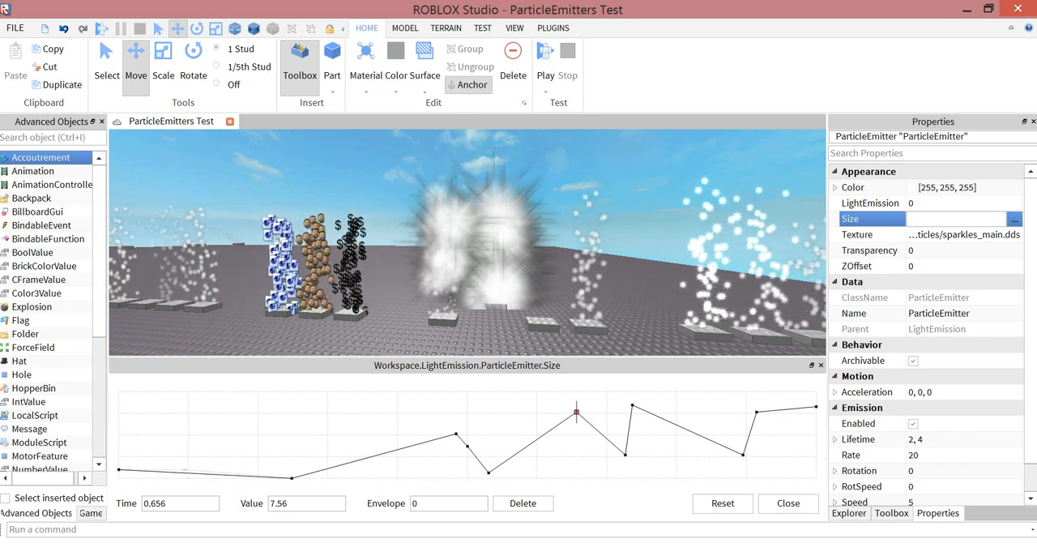
{"action": "left_click", "coordinate": [193, 437]}
{"action": "left_click", "coordinate": [246, 445]}
{"action": "left_click", "coordinate": [271, 417]}
{"action": "left_click", "coordinate": [368, 473]}
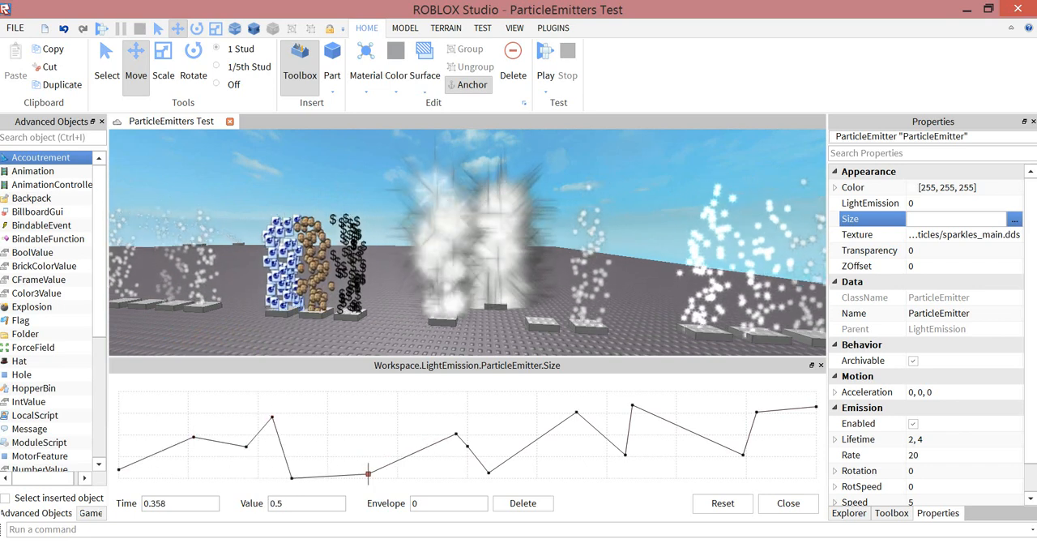
- Add further Size keypoints, including 8.69 at time 0.581 and 1.69 at time 0.818, and close the graph
{"action": "left_click", "coordinate": [399, 402]}
{"action": "left_click", "coordinate": [527, 468]}
{"action": "left_click", "coordinate": [524, 401]}
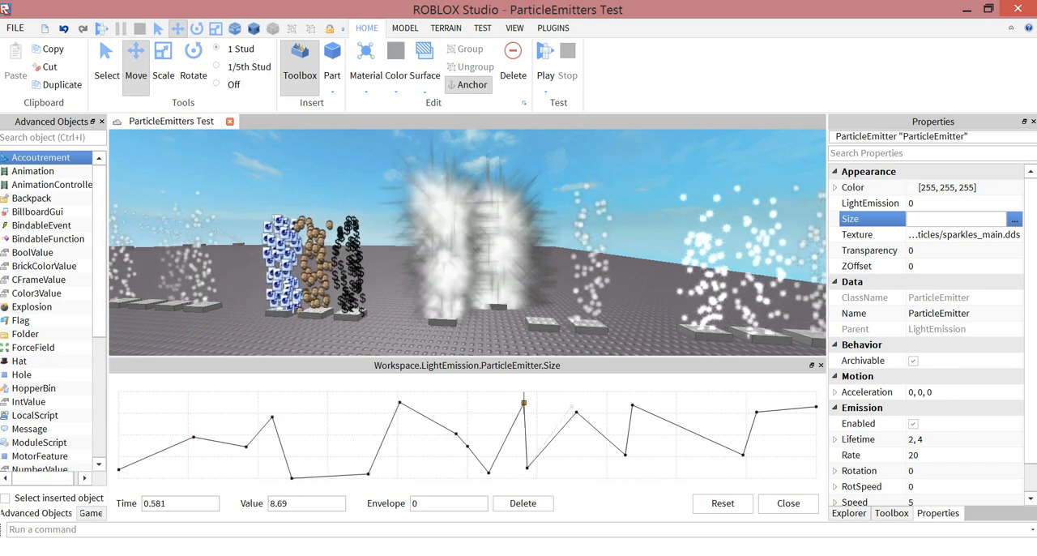
{"action": "left_click", "coordinate": [576, 411]}
{"action": "left_click", "coordinate": [689, 463]}
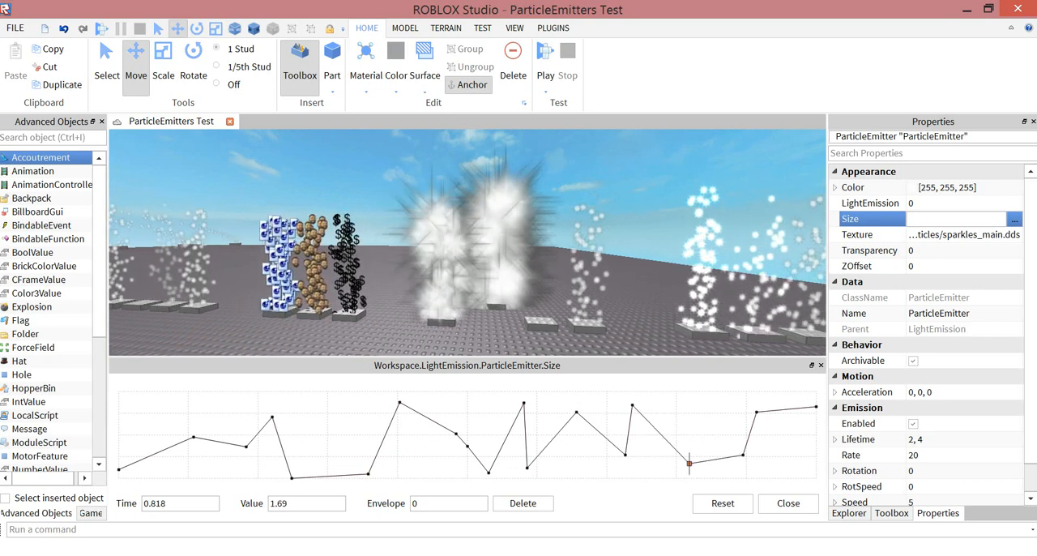
{"action": "key", "text": "a"}
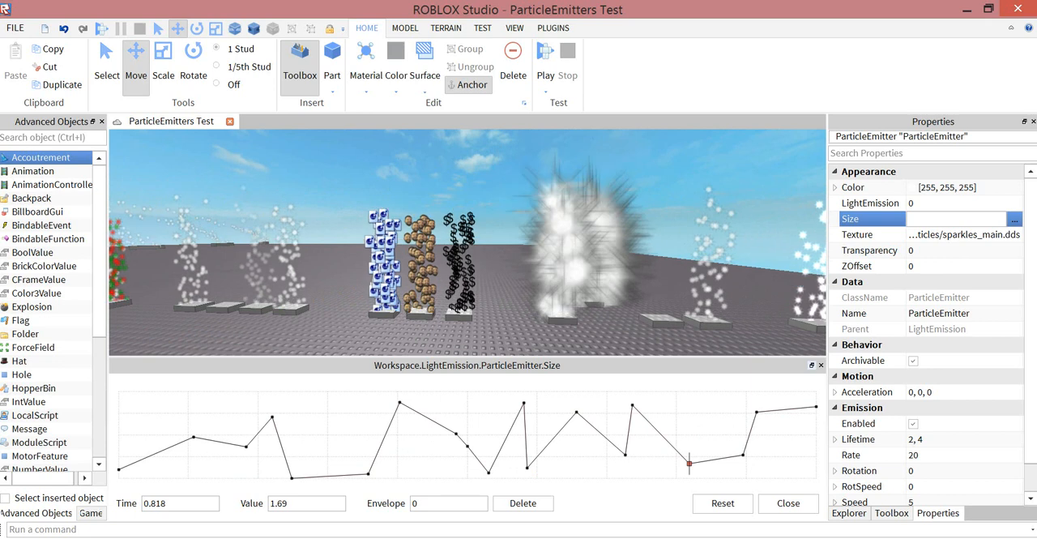
{"action": "left_click", "coordinate": [788, 504]}
- Select the part beneath the dollar-sign particles and locate it in the workspace's object tree
{"action": "right_click_drag", "start_coordinate": [486, 324], "coordinate": [510, 344]}
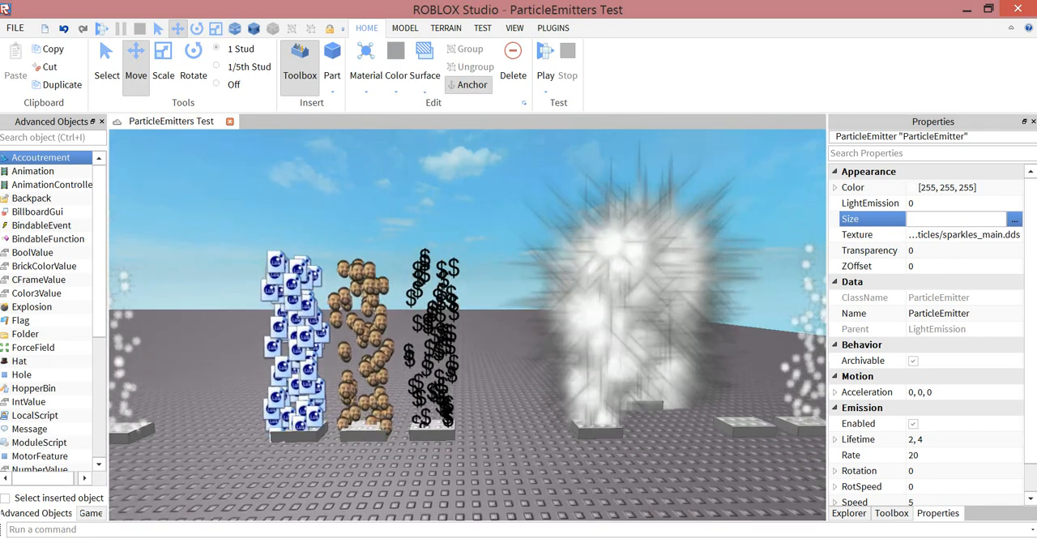
{"action": "key", "text": "a"}
{"action": "key", "text": "a"}
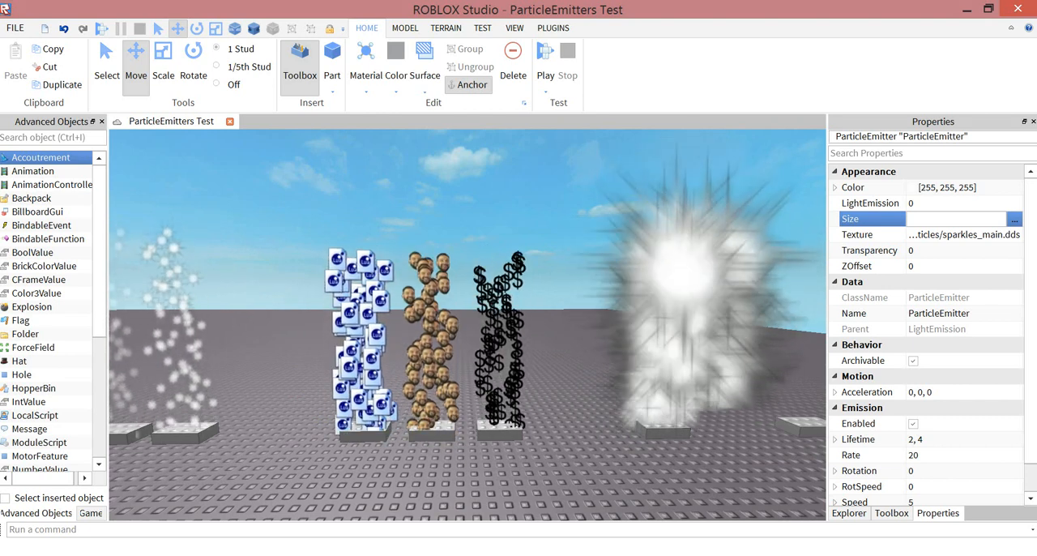
{"action": "left_click", "coordinate": [500, 435]}
{"action": "left_click", "coordinate": [892, 513]}
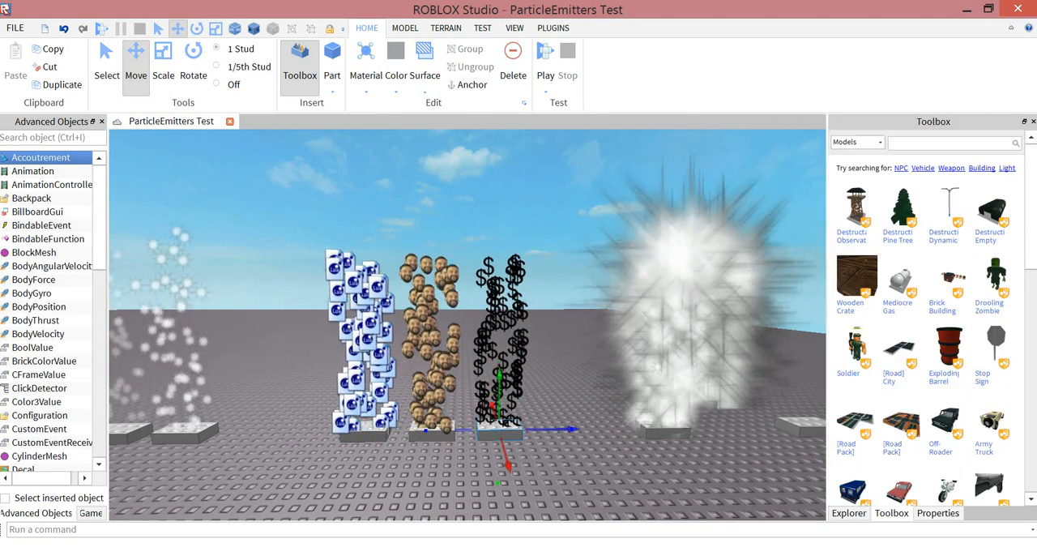
{"action": "left_click", "coordinate": [849, 513]}
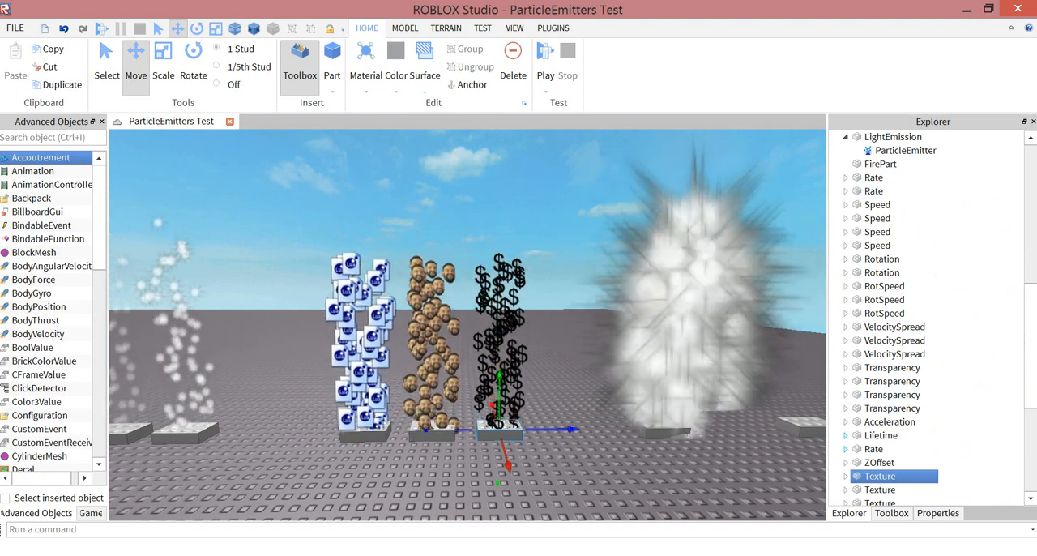
{"action": "scroll", "coordinate": [931, 316], "scroll_direction": "down", "scroll_amount": 1}
{"action": "scroll", "coordinate": [932, 316], "scroll_direction": "down", "scroll_amount": 1}
- Expand the Texture parts, select the dollar-sign part's ParticleEmitter and open its Texture URL
{"action": "left_click", "coordinate": [846, 422]}
{"action": "left_click", "coordinate": [846, 408]}
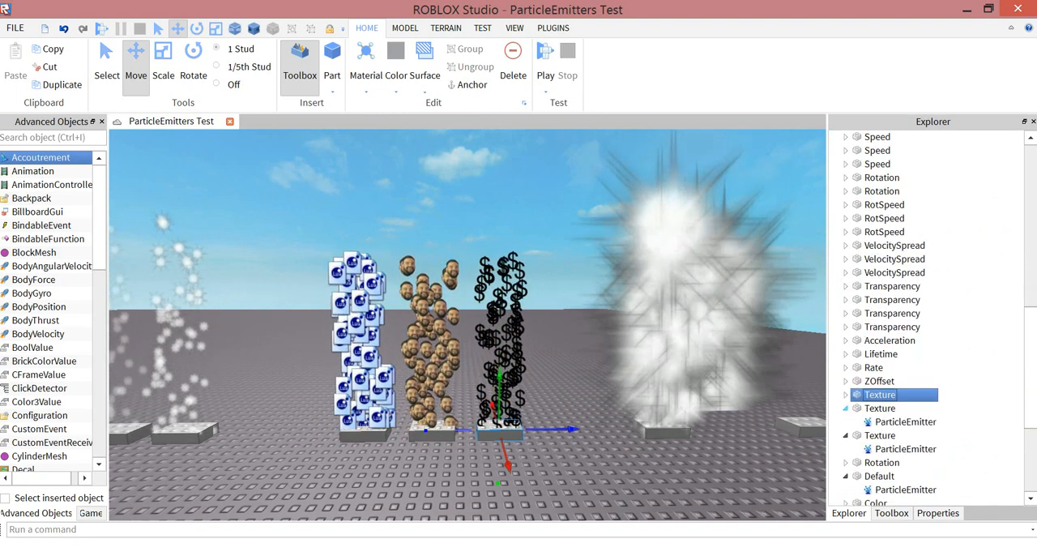
{"action": "left_click", "coordinate": [846, 381]}
{"action": "left_click", "coordinate": [846, 381]}
{"action": "left_click", "coordinate": [846, 395]}
{"action": "left_click", "coordinate": [899, 409]}
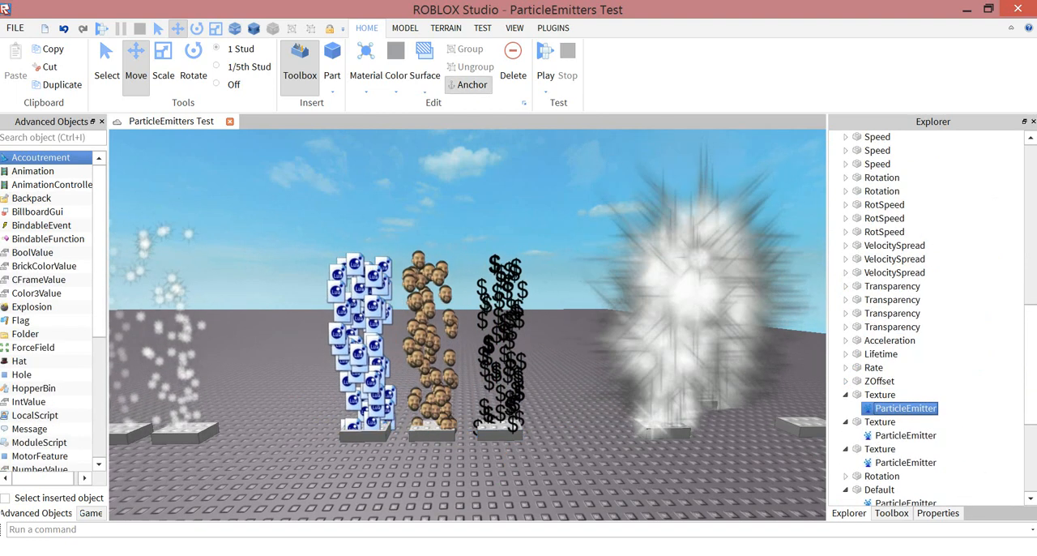
{"action": "left_click", "coordinate": [938, 513]}
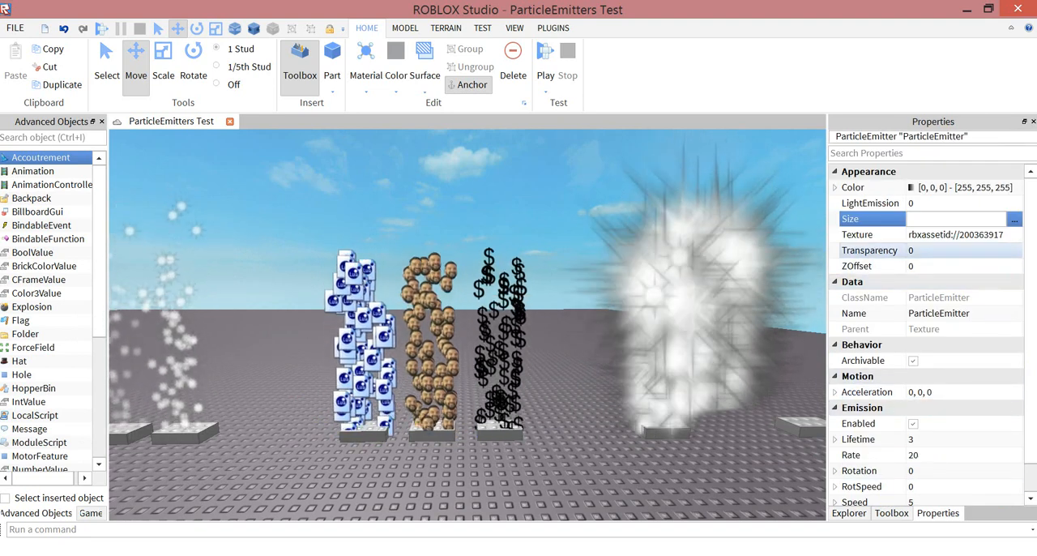
{"action": "left_click", "coordinate": [956, 235]}
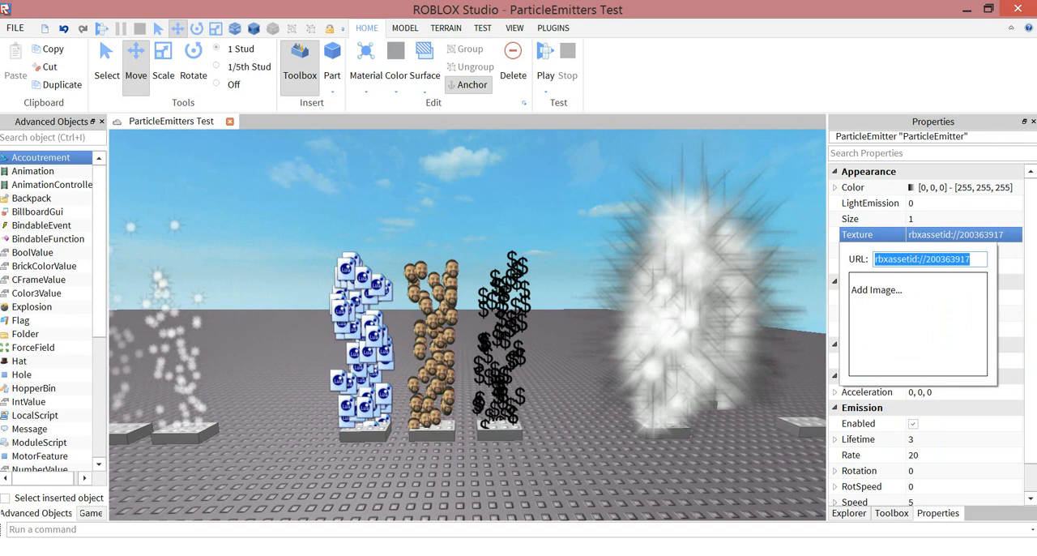
- Select the ParticleEmitter inside the Texture part with the face particles and show its properties
{"action": "left_click", "coordinate": [849, 513]}
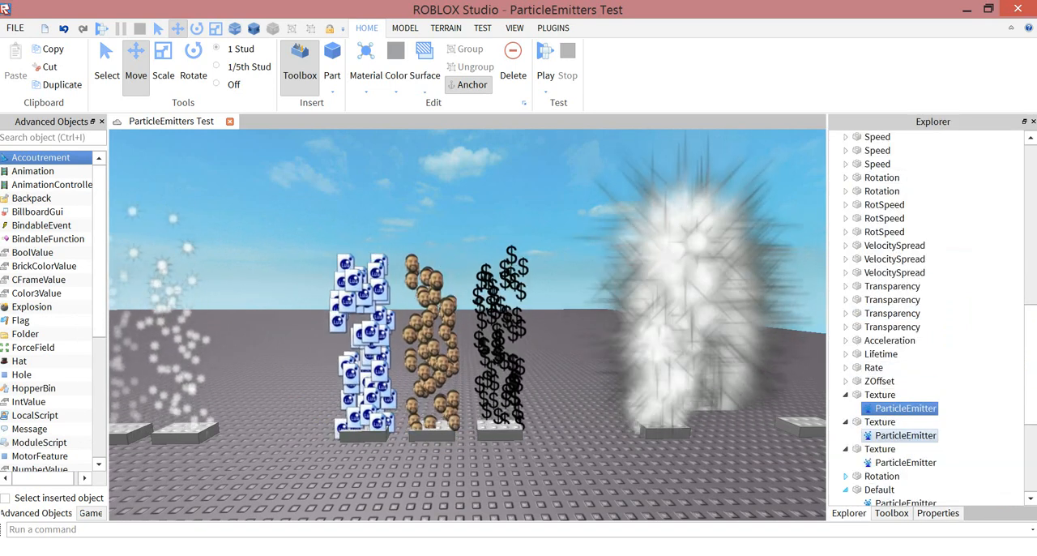
{"action": "left_click", "coordinate": [901, 436]}
{"action": "left_click", "coordinate": [883, 422]}
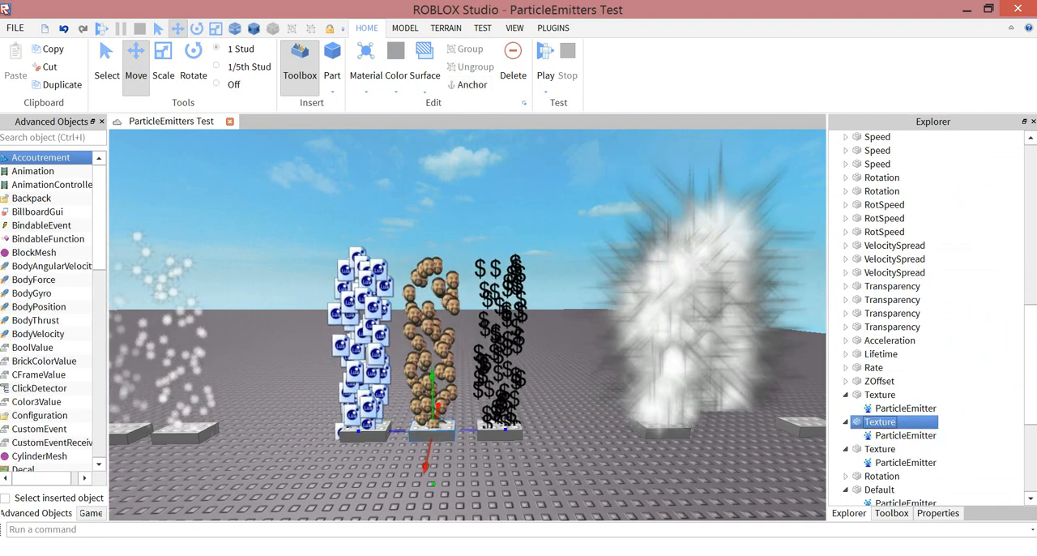
{"action": "left_click", "coordinate": [906, 435]}
{"action": "left_click", "coordinate": [938, 513]}
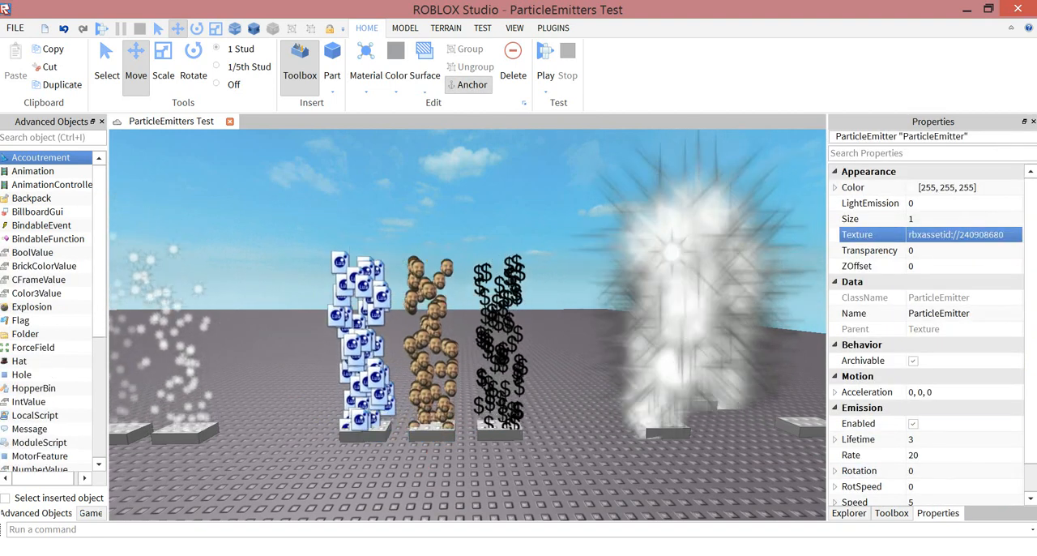
- Inspect the face particles up close, open their emitter's Texture URL and clear the selection
{"action": "key", "text": "w"}
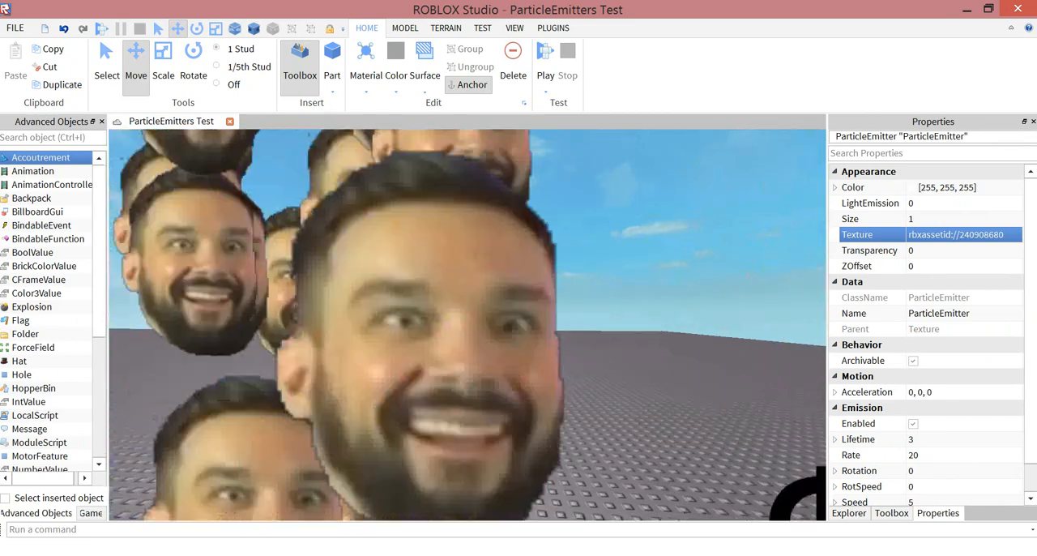
{"action": "key", "text": "s"}
{"action": "right_click_drag", "start_coordinate": [467, 284], "coordinate": [498, 257]}
{"action": "key", "text": "s"}
{"action": "left_click", "coordinate": [956, 235]}
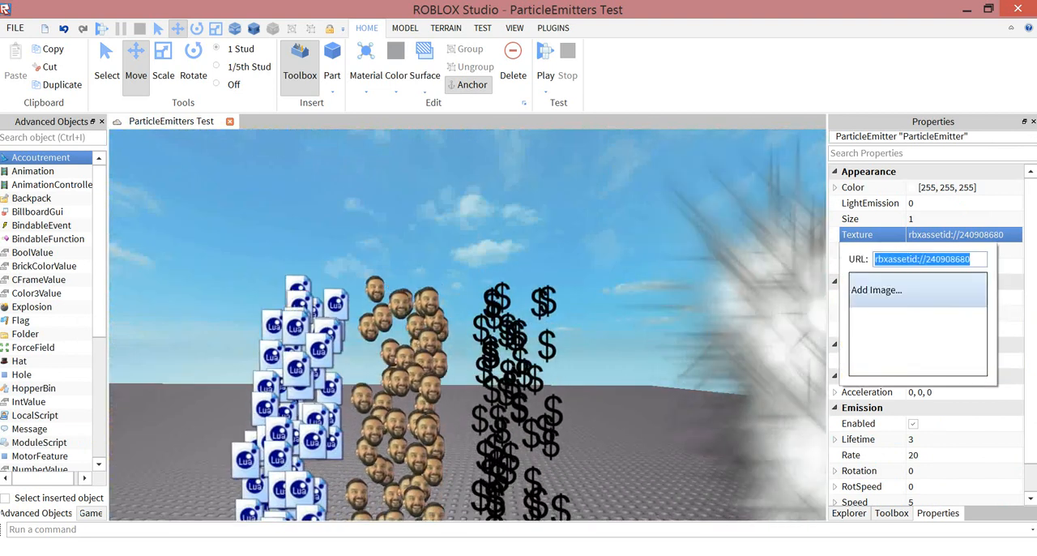
{"action": "left_click", "coordinate": [615, 267]}
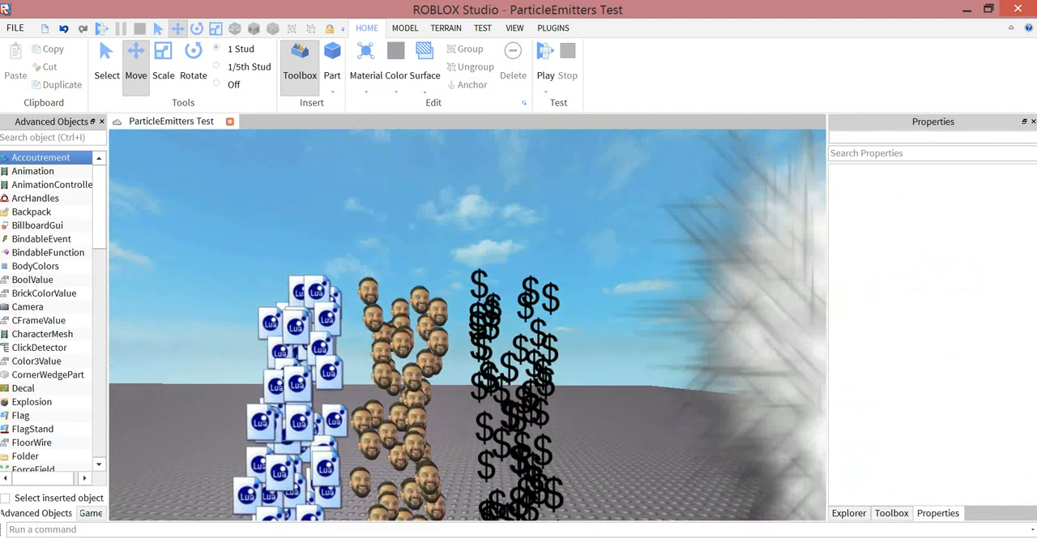
- Select the ParticleEmitter of the part with the Lua icons and highlight the asset prefix in its Texture URL
{"action": "right_click_drag", "start_coordinate": [486, 283], "coordinate": [474, 349]}
{"action": "left_click", "coordinate": [344, 443]}
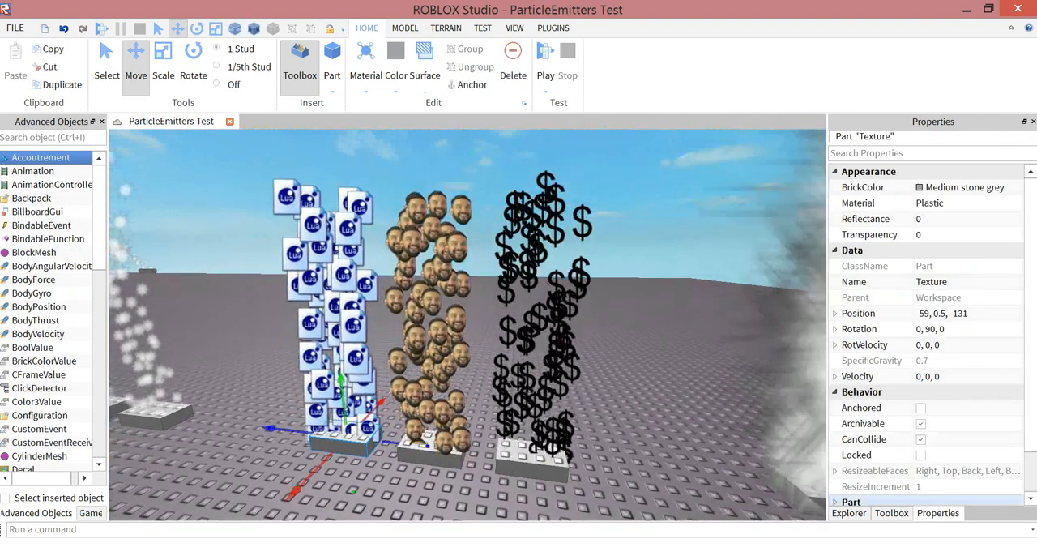
{"action": "left_click", "coordinate": [849, 513]}
{"action": "left_click", "coordinate": [905, 461]}
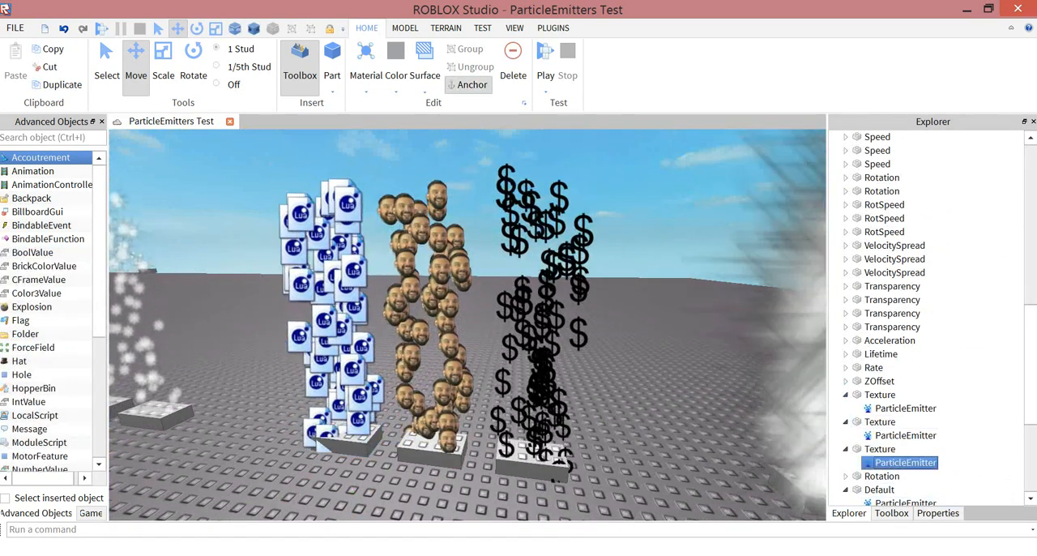
{"action": "left_click", "coordinate": [937, 513]}
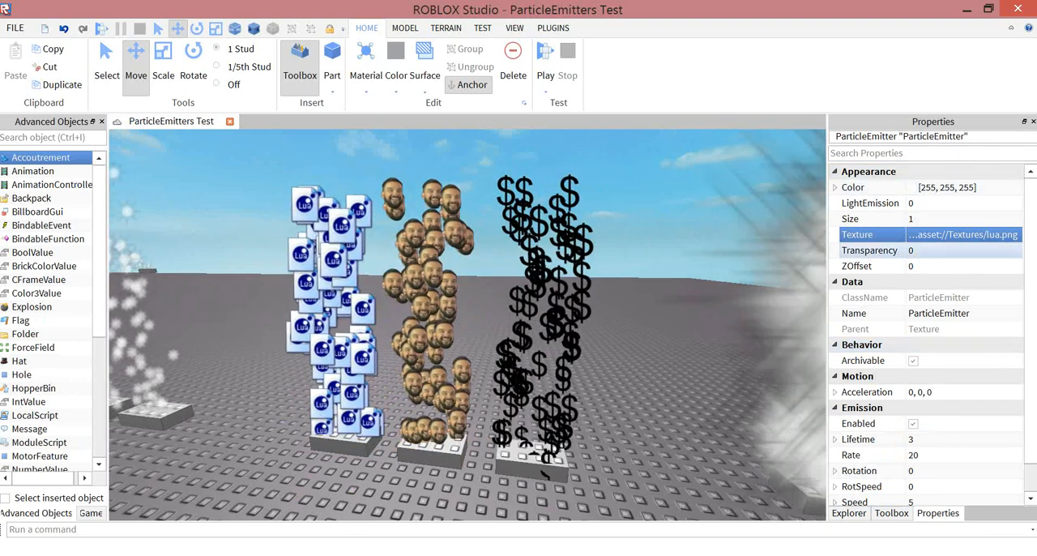
{"action": "left_click", "coordinate": [962, 235]}
{"action": "left_click_drag", "start_coordinate": [881, 259], "coordinate": [912, 260]}
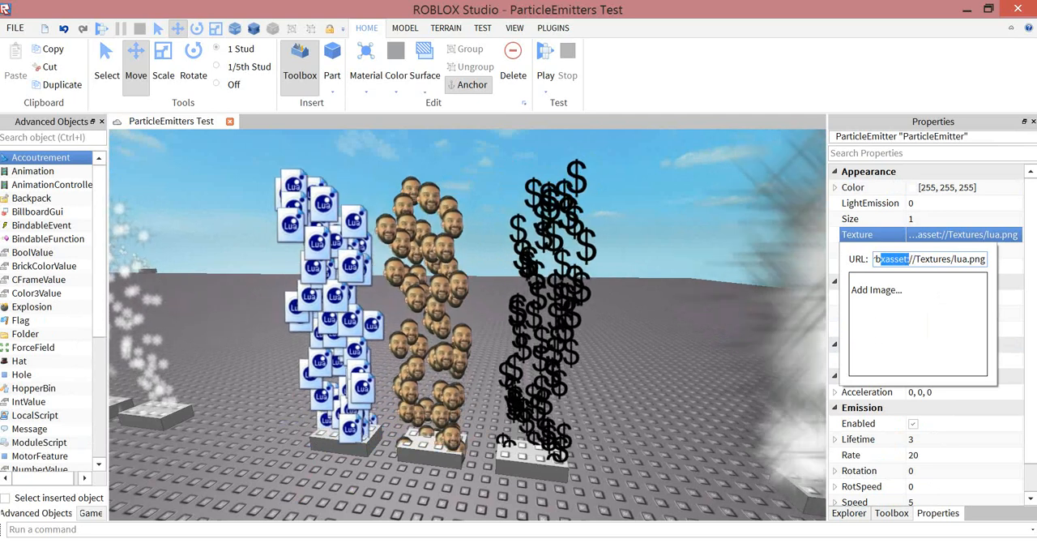
- Highlight the rest of the Lua icon emitter's Texture URL up to lua.png and clear the selection
{"action": "left_click_drag", "start_coordinate": [912, 259], "coordinate": [947, 260]}
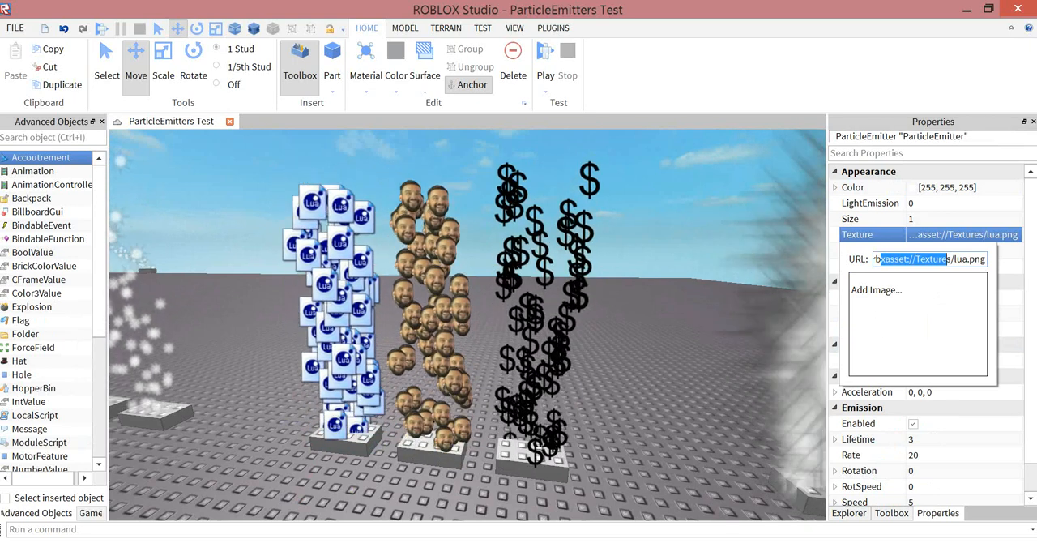
{"action": "left_click_drag", "start_coordinate": [946, 259], "coordinate": [985, 259]}
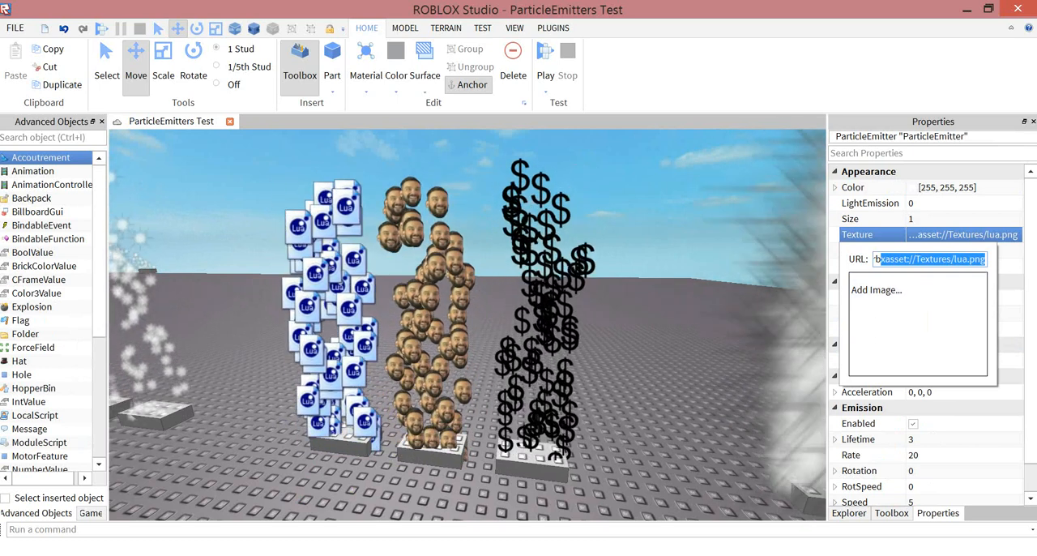
{"action": "left_click", "coordinate": [696, 243]}
- Select the ParticleEmitter of the Transparency part nearest the red and green particles and open its Transparency curve for editing
{"action": "right_click_drag", "start_coordinate": [696, 243], "coordinate": [721, 235]}
{"action": "key", "text": "s"}
{"action": "key", "text": "w"}
{"action": "key", "text": "a"}
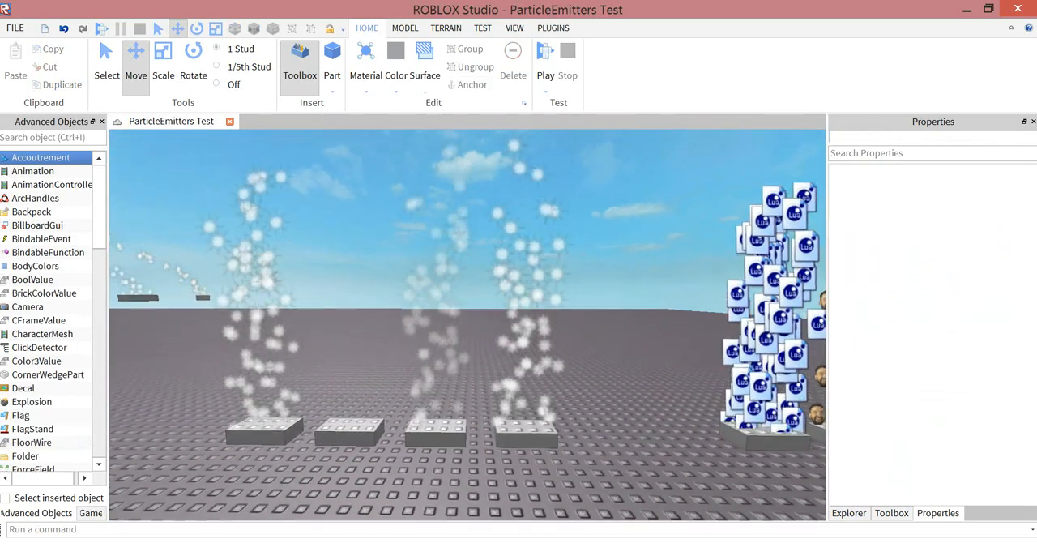
{"action": "left_click", "coordinate": [849, 513]}
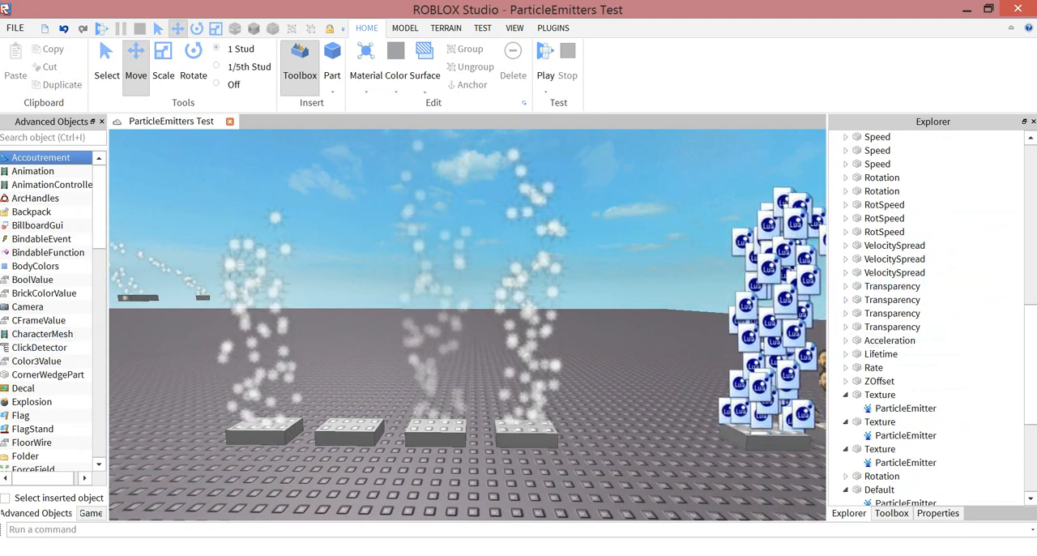
{"action": "left_click", "coordinate": [264, 431]}
{"action": "key", "text": "a"}
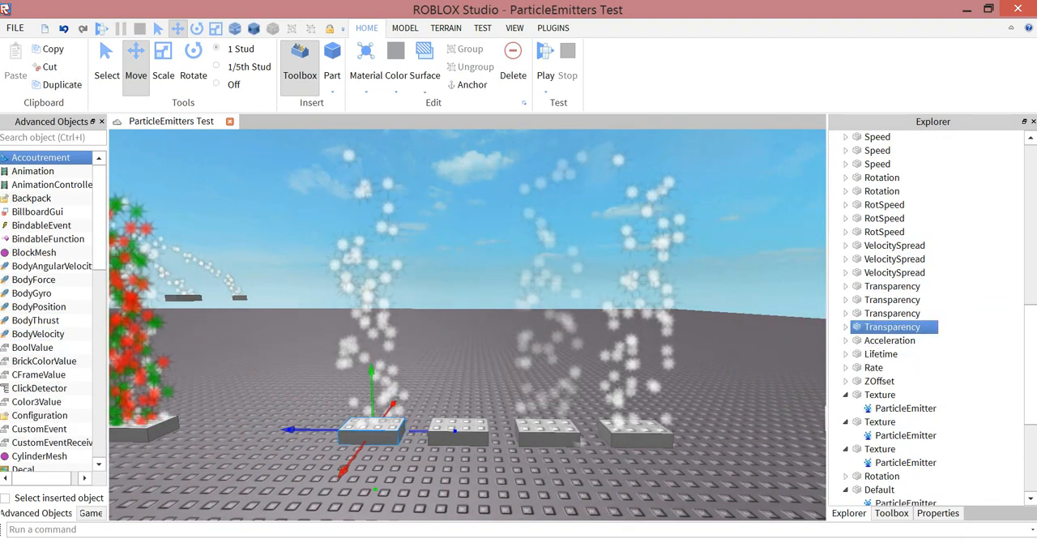
{"action": "left_click", "coordinate": [846, 327]}
{"action": "left_click", "coordinate": [905, 342]}
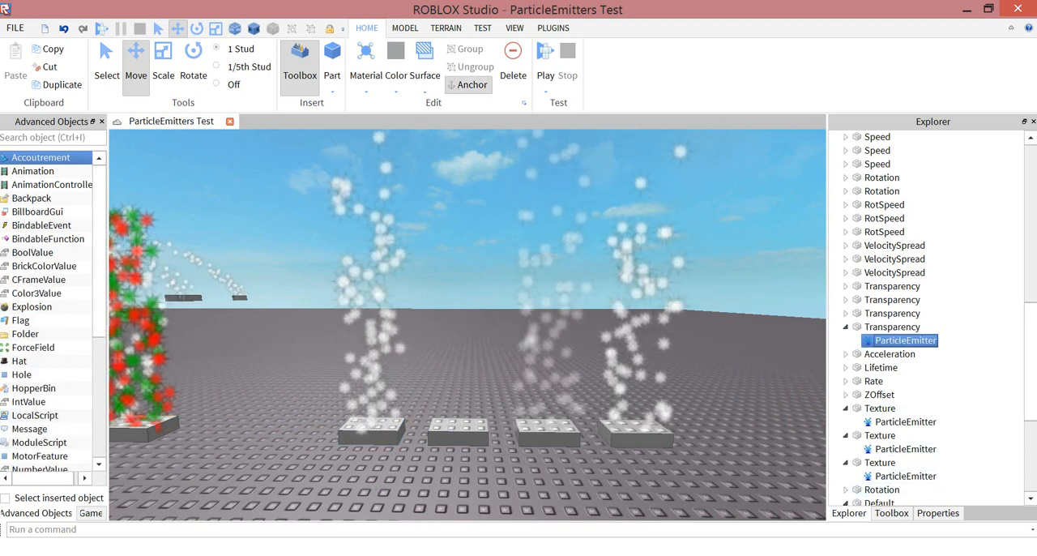
{"action": "left_click", "coordinate": [937, 513]}
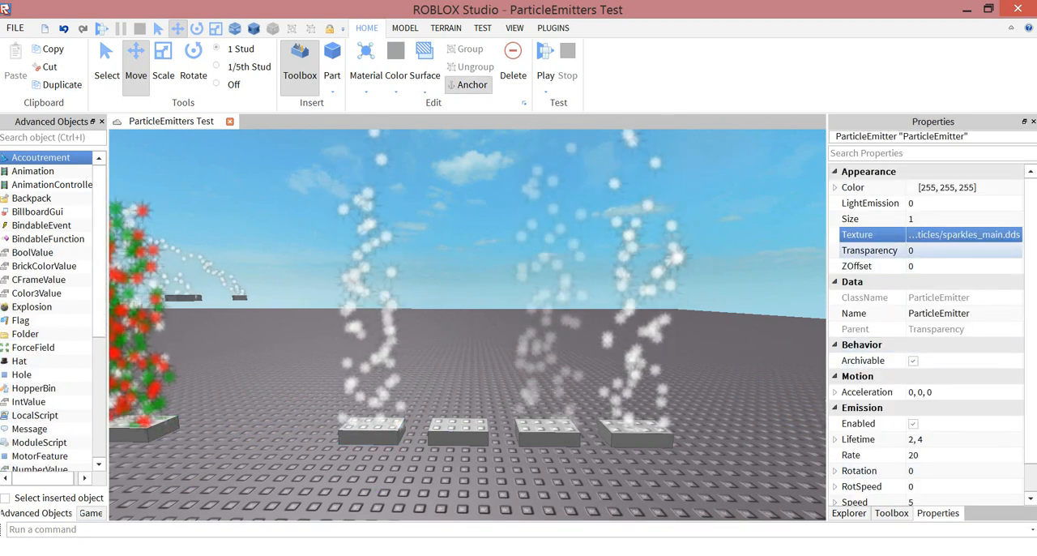
{"action": "left_click", "coordinate": [870, 250]}
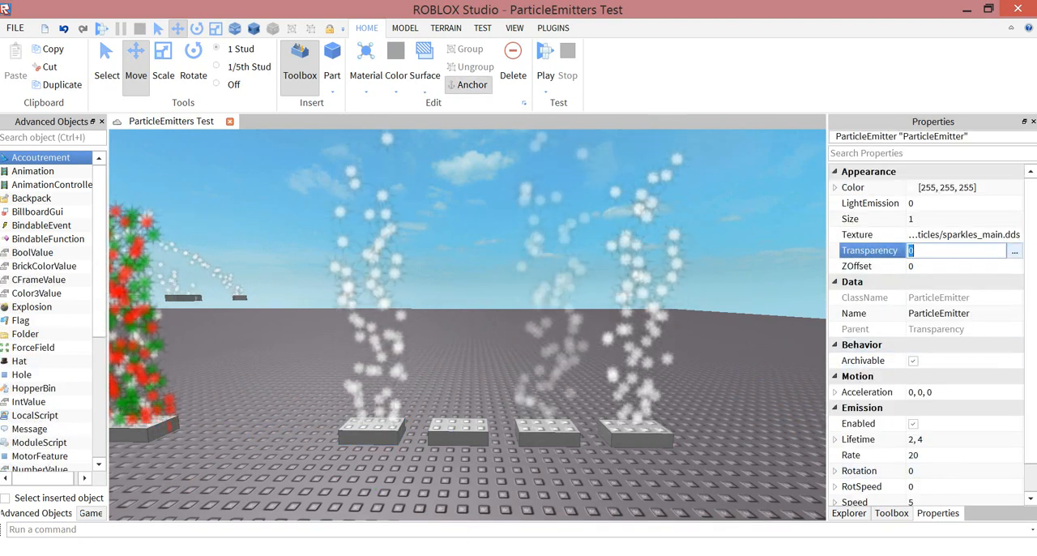
{"action": "left_click", "coordinate": [1014, 250]}
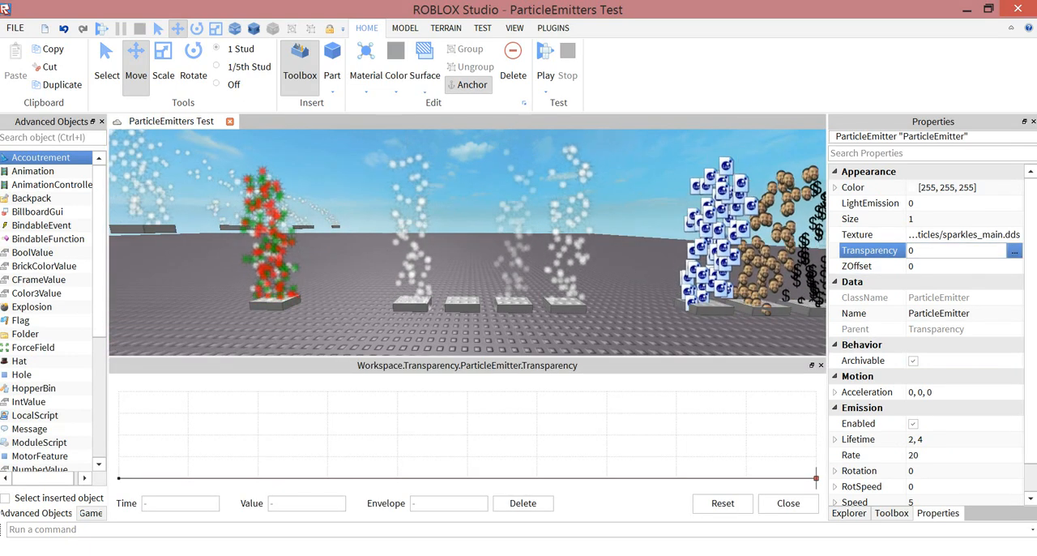
- Try out a multi-point Transparency curve, replace the 0.837 peak with one at about time 0.657, value 0.975, and reset the curve
{"action": "left_click_drag", "start_coordinate": [204, 477], "coordinate": [221, 427]}
{"action": "left_click_drag", "start_coordinate": [317, 435], "coordinate": [317, 454]}
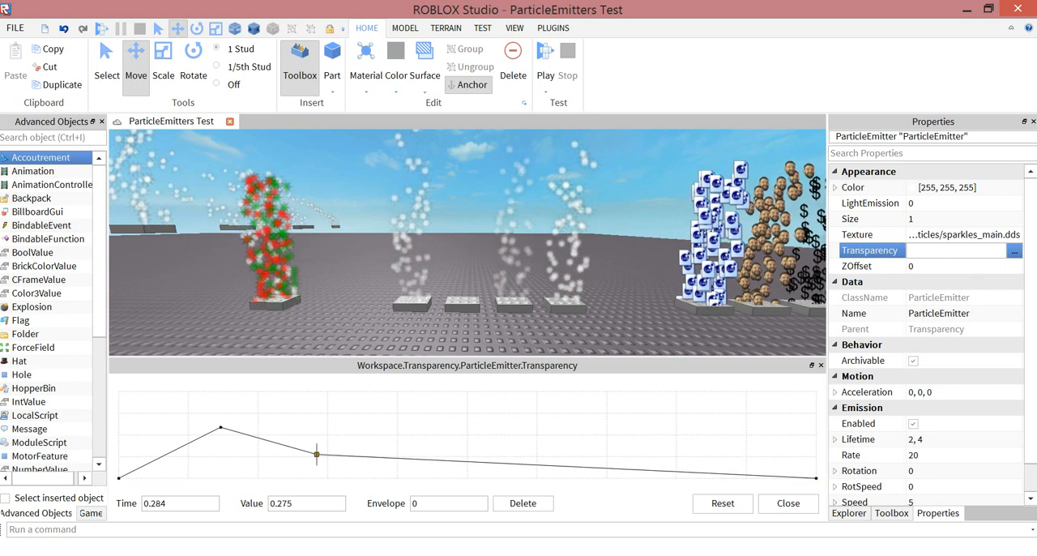
{"action": "left_click", "coordinate": [406, 461]}
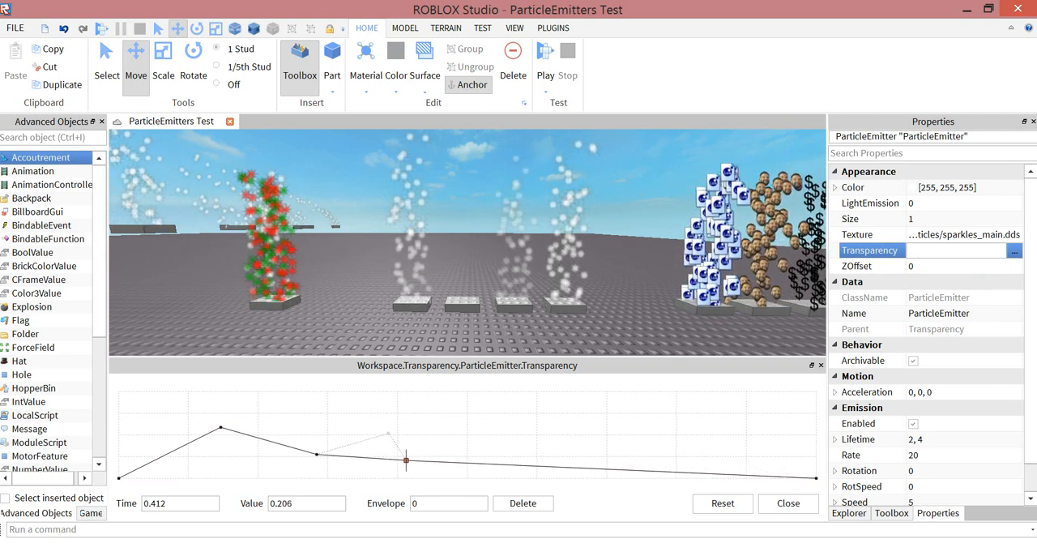
{"action": "left_click", "coordinate": [382, 405]}
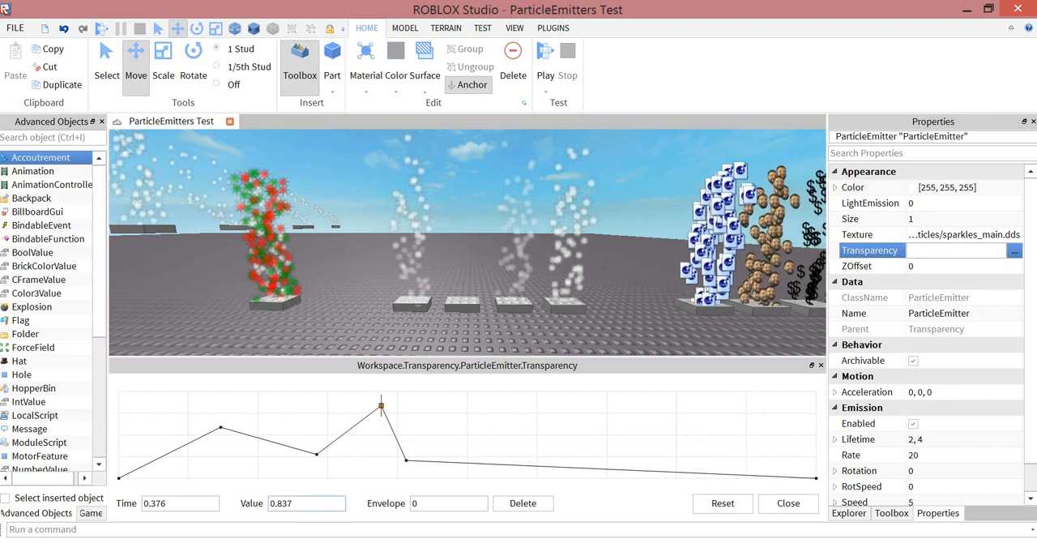
{"action": "left_click", "coordinate": [523, 504]}
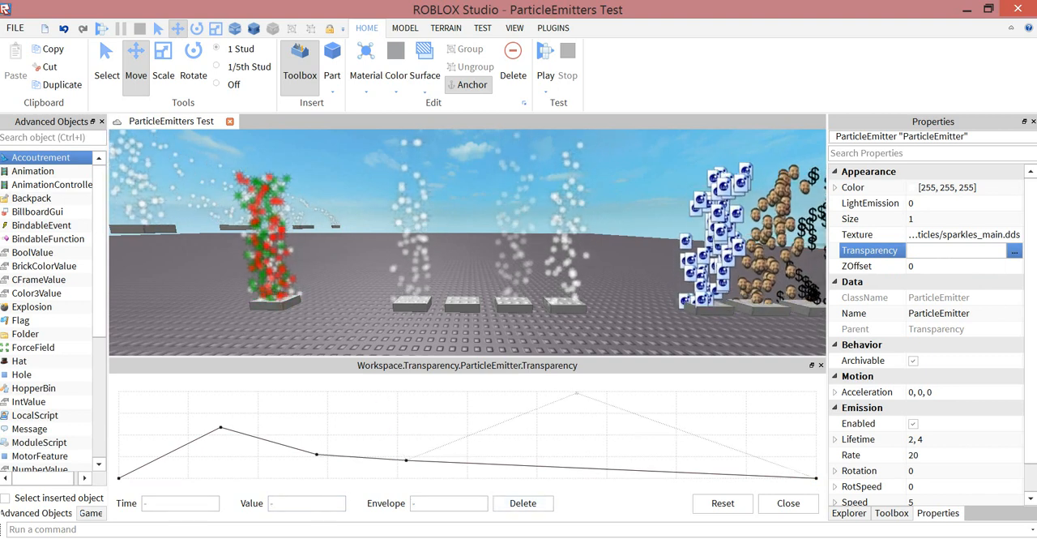
{"action": "left_click", "coordinate": [576, 393]}
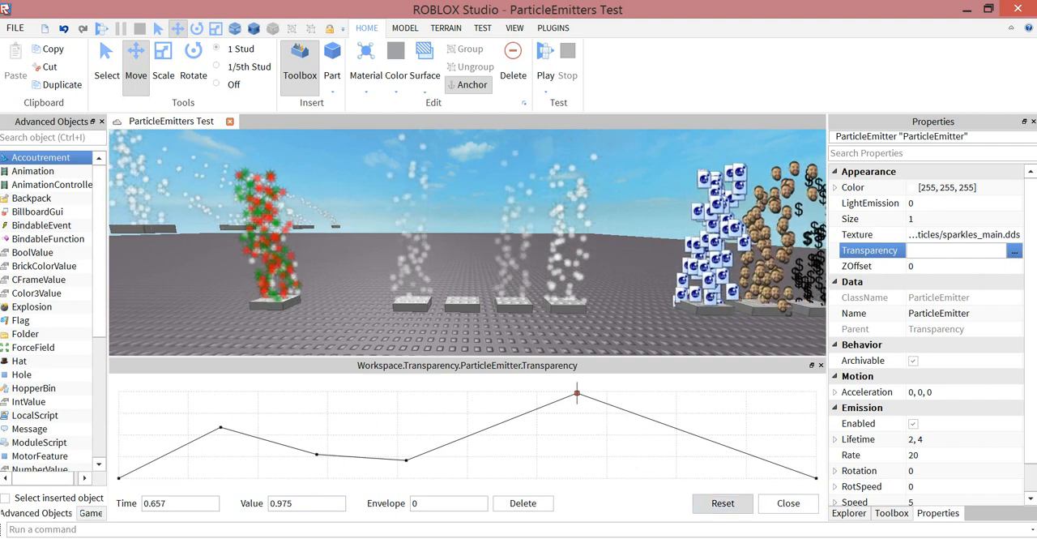
{"action": "left_click", "coordinate": [722, 503]}
- Add a keypoint to the Transparency curve and set its value to 1 and its time to 0.2
{"action": "left_click", "coordinate": [224, 422]}
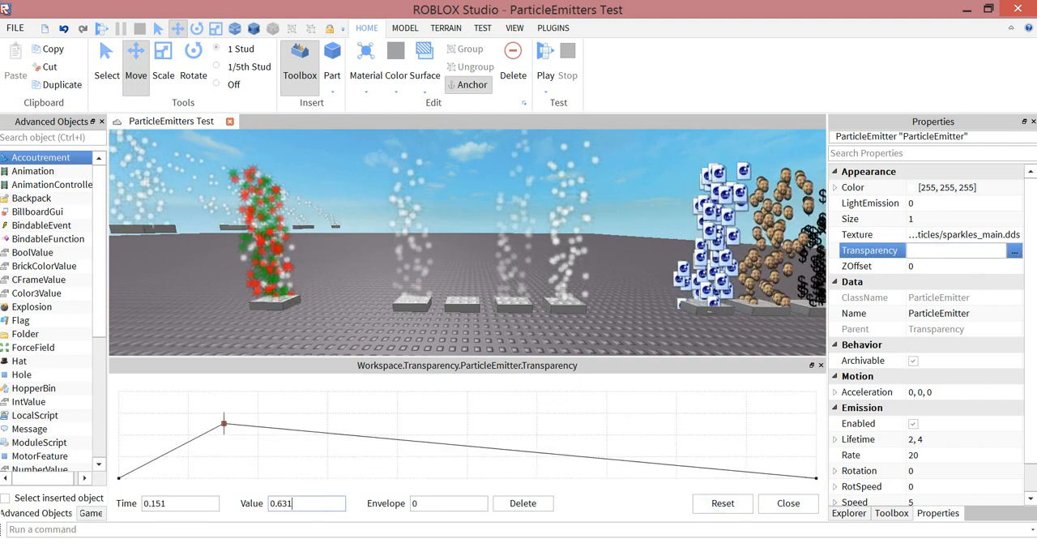
{"action": "double_click", "coordinate": [292, 503]}
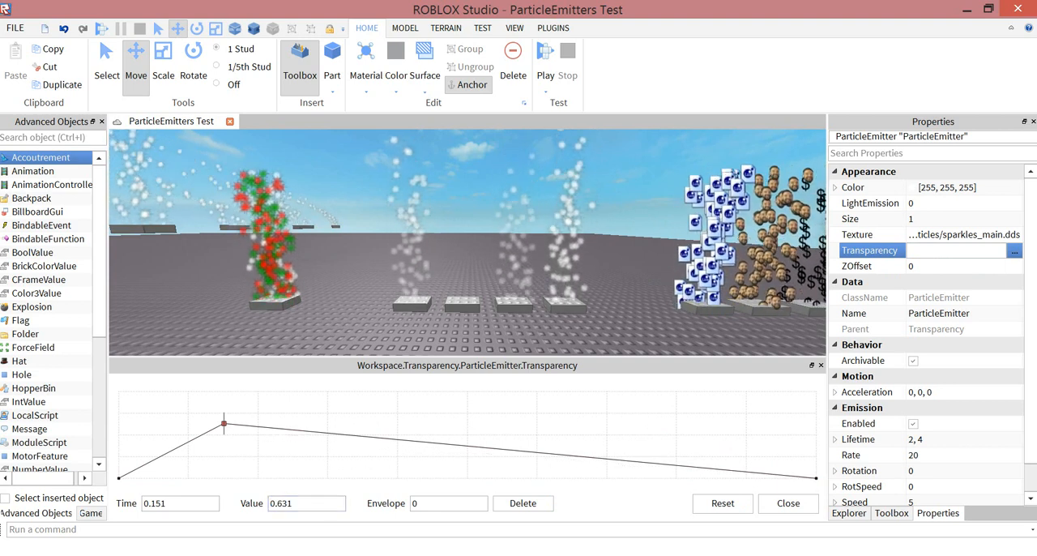
{"action": "type", "text": "1"}
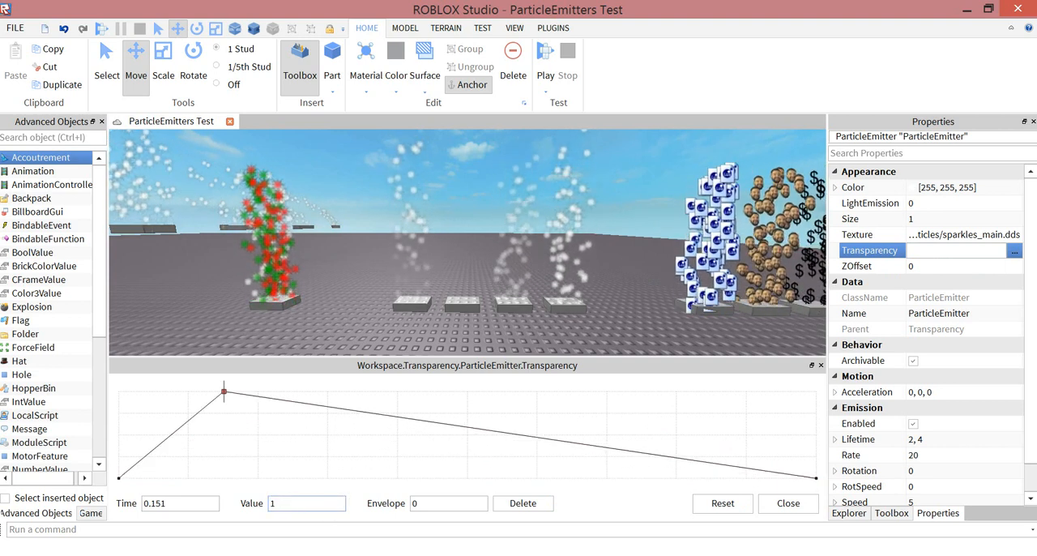
{"action": "double_click", "coordinate": [158, 503]}
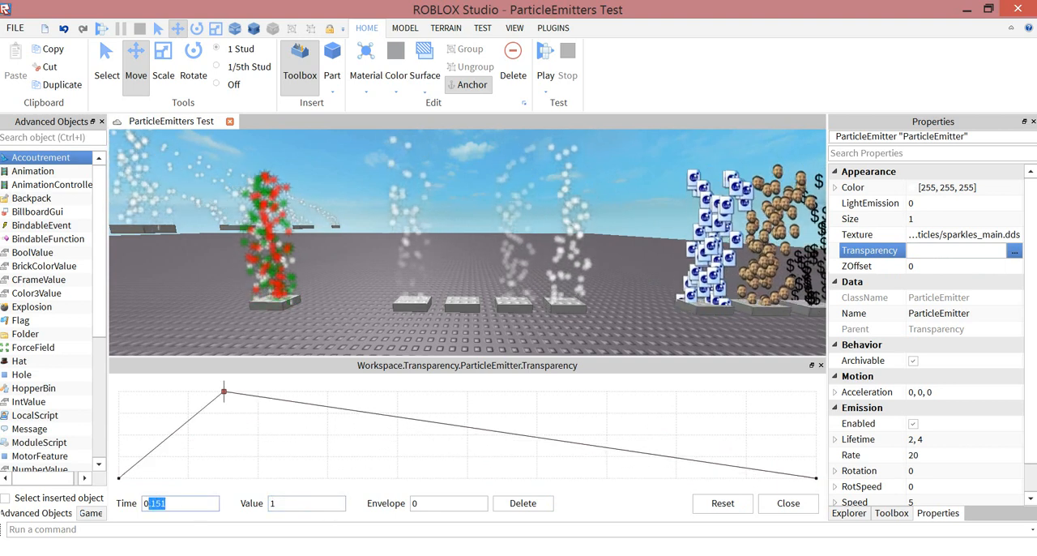
{"action": "type", "text": "0.2"}
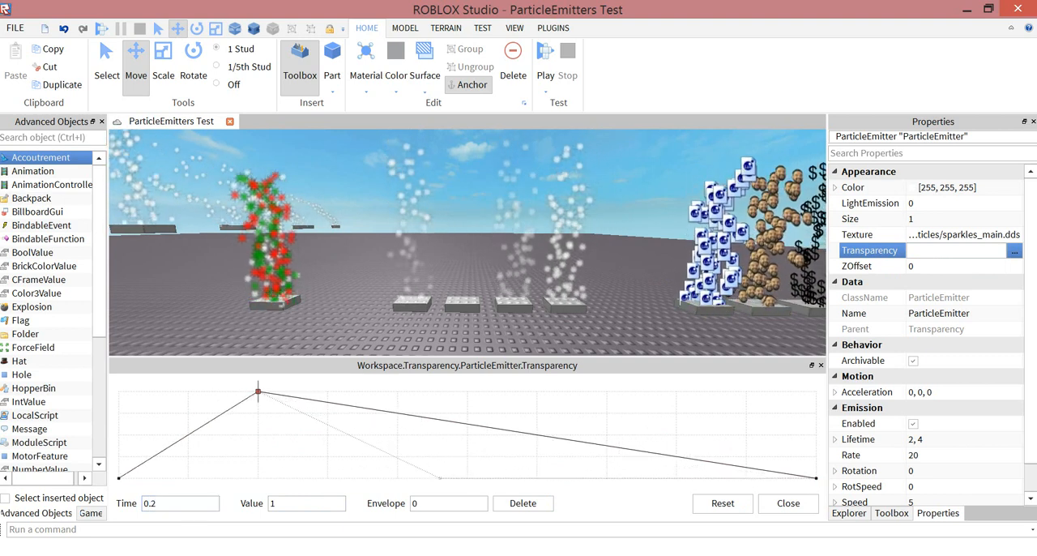
- Add zigzag keypoints to the Transparency curve from about time 0.461, value 0 to about time 0.918, value 0.988
{"action": "left_click", "coordinate": [440, 478]}
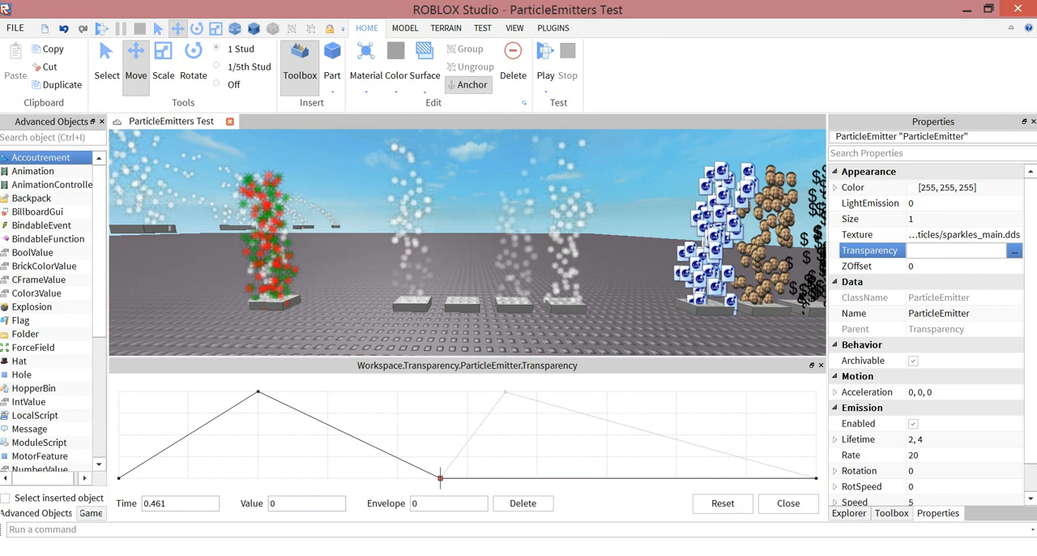
{"action": "left_click", "coordinate": [505, 392]}
{"action": "left_click", "coordinate": [550, 473]}
{"action": "left_click", "coordinate": [589, 415]}
{"action": "left_click", "coordinate": [633, 400]}
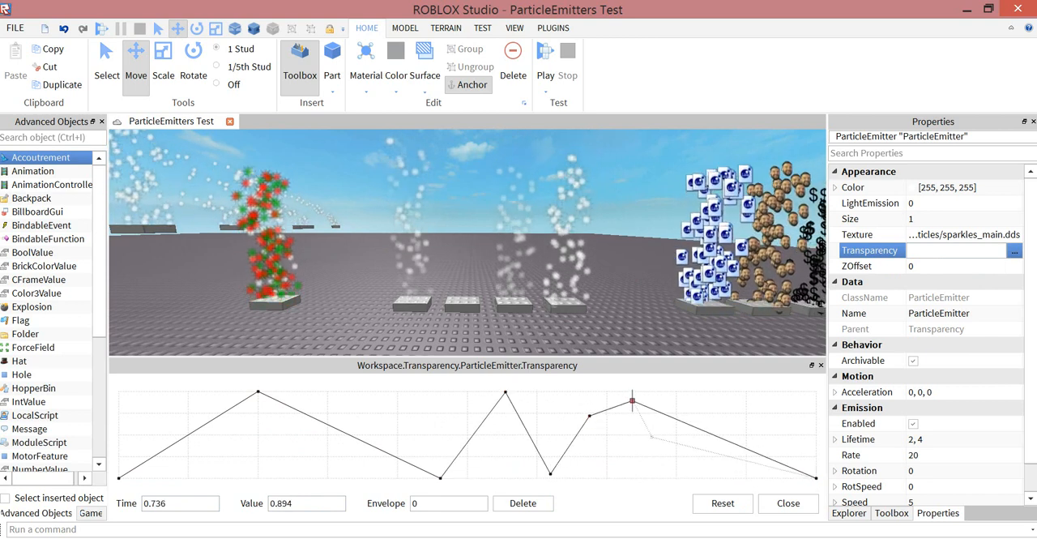
{"action": "left_click", "coordinate": [651, 438]}
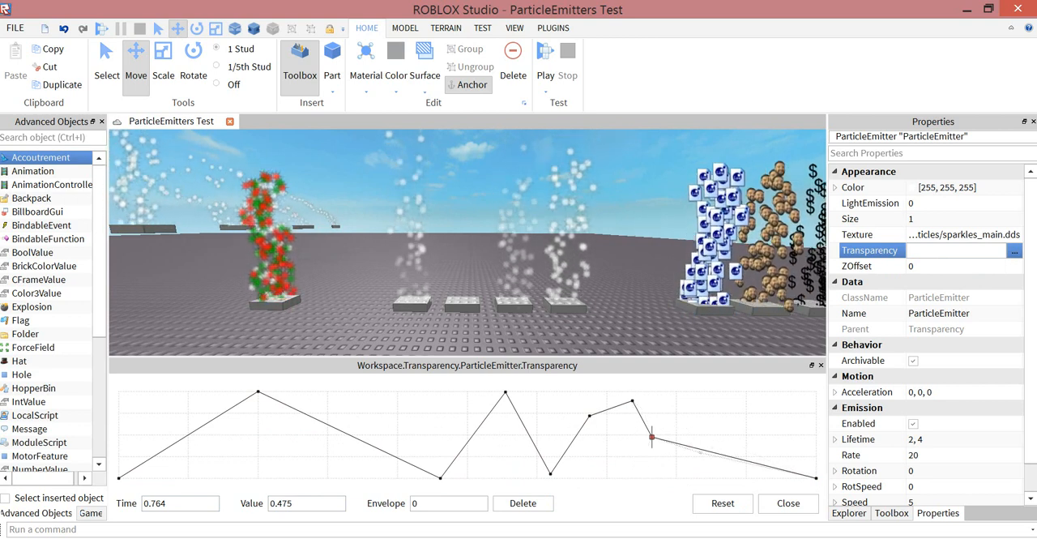
{"action": "left_click", "coordinate": [698, 478]}
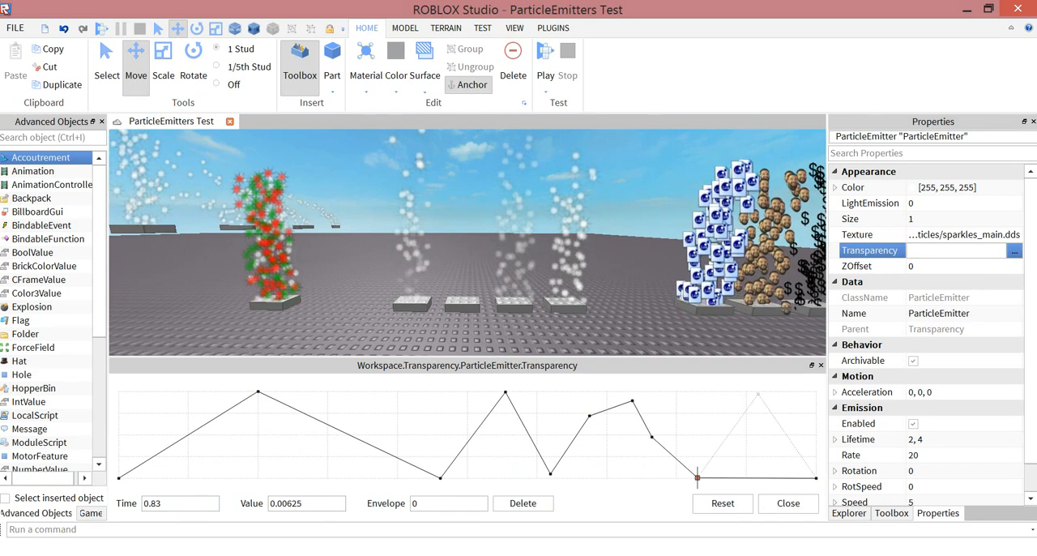
{"action": "left_click", "coordinate": [758, 392]}
- Add Transparency keypoints at about time 0.304, value 0 and time 0.369, value 0.969 between the first peak and the following low point
{"action": "right_click_drag", "start_coordinate": [467, 243], "coordinate": [489, 214]}
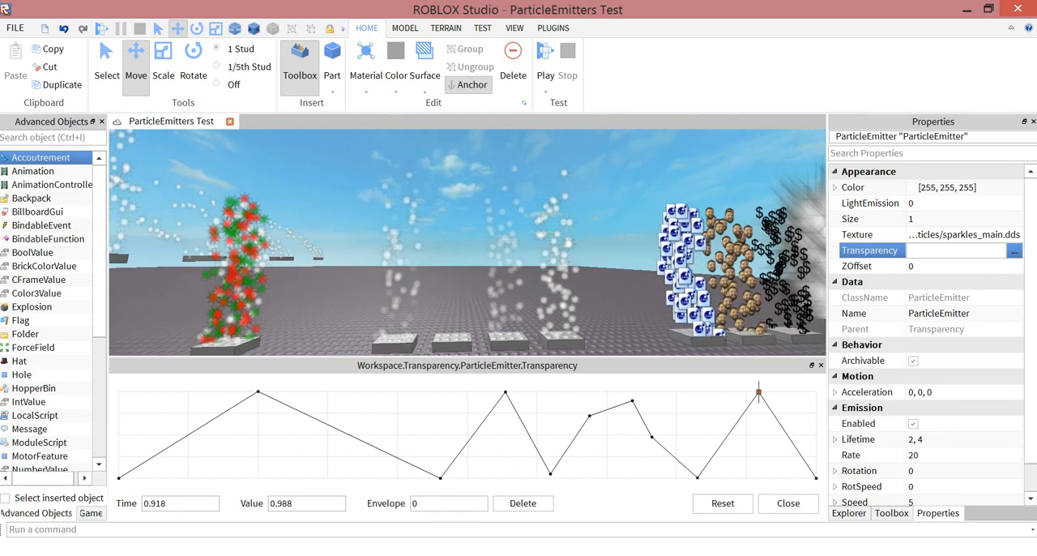
{"action": "left_click", "coordinate": [330, 478]}
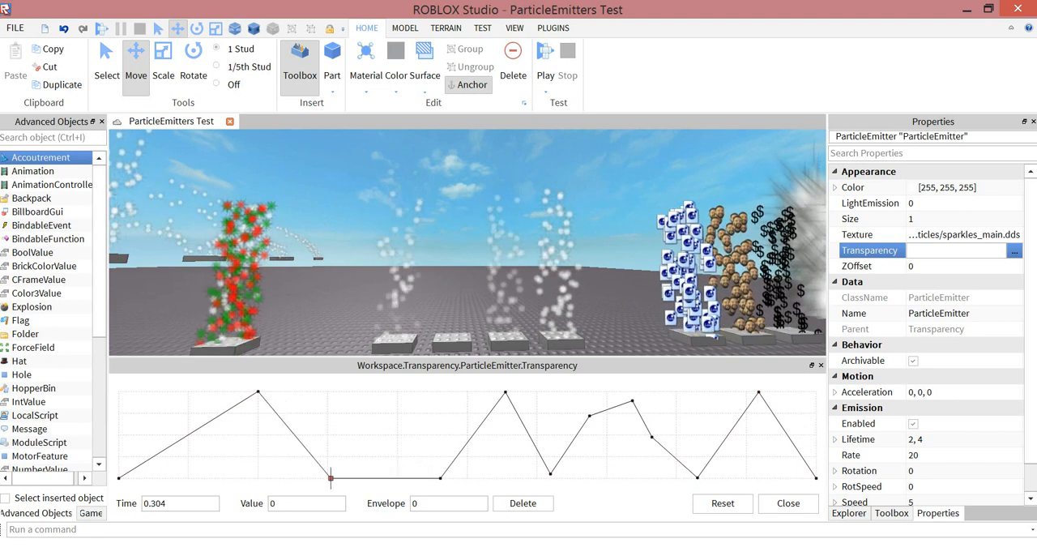
{"action": "left_click", "coordinate": [376, 395]}
{"action": "key", "text": "s"}
{"action": "key", "text": "a"}
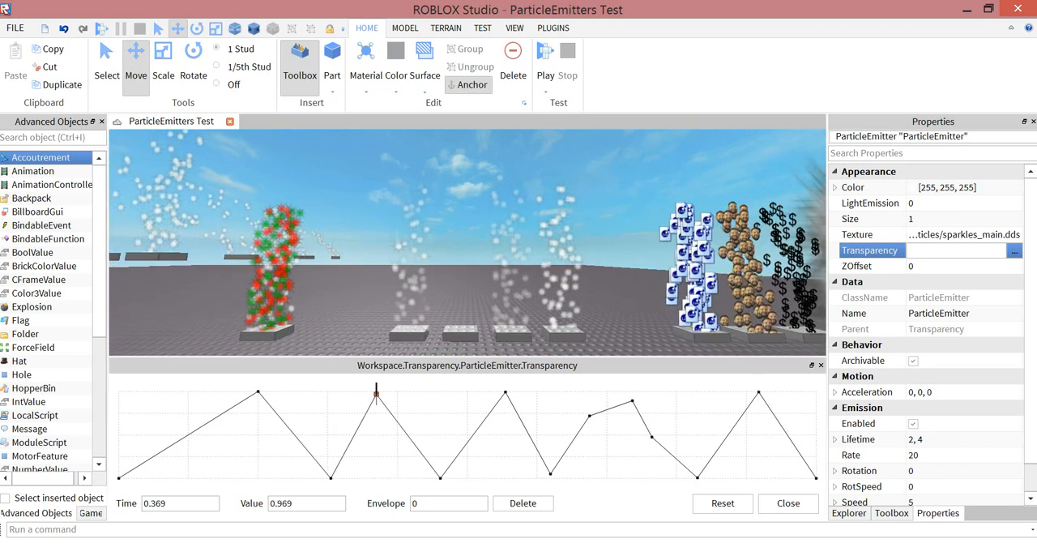
- Close the Transparency curve editor, expand the ZOffset part with the red, green and white particles and select its ParticleEmitter
{"action": "key", "text": "w"}
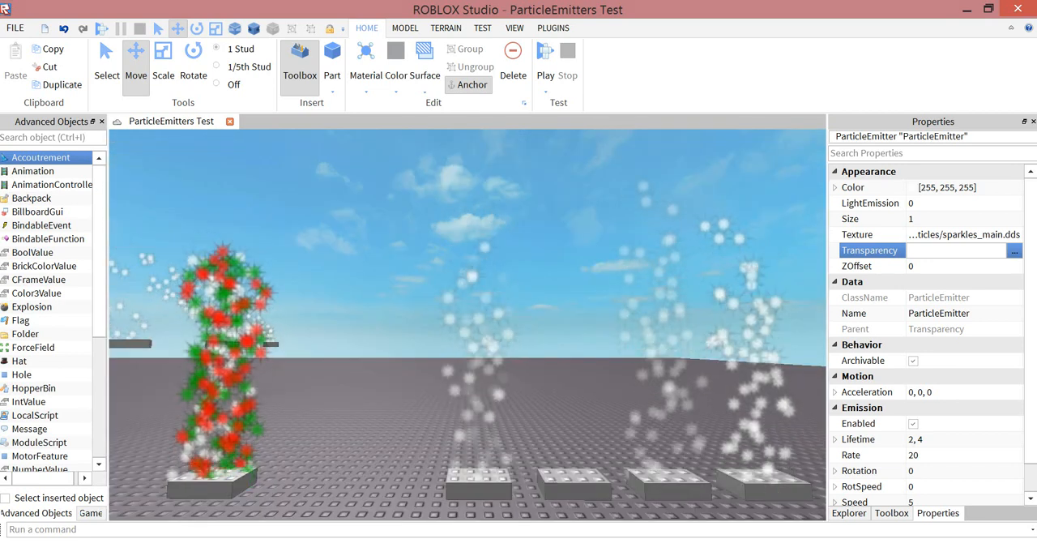
{"action": "key", "text": "w"}
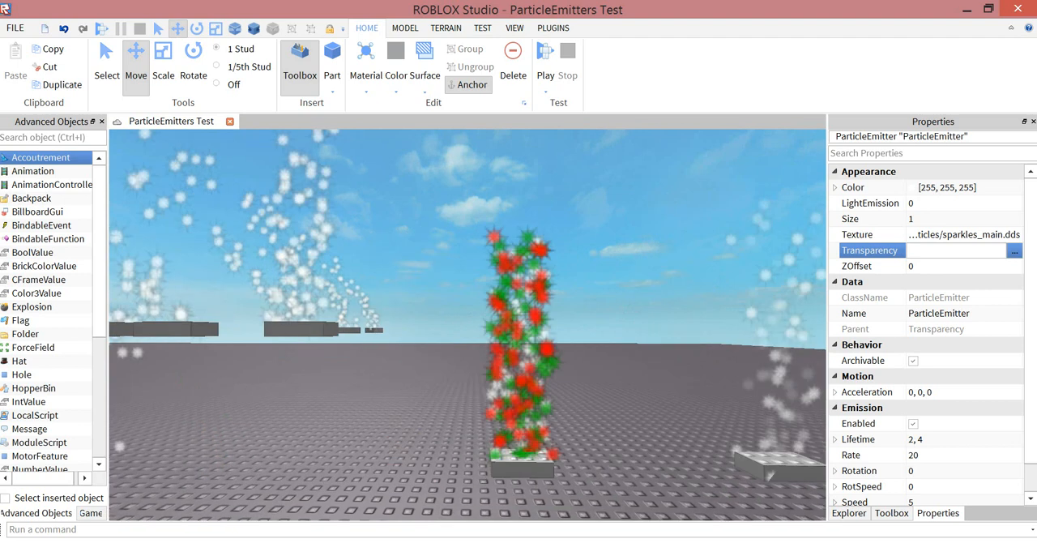
{"action": "key", "text": "s"}
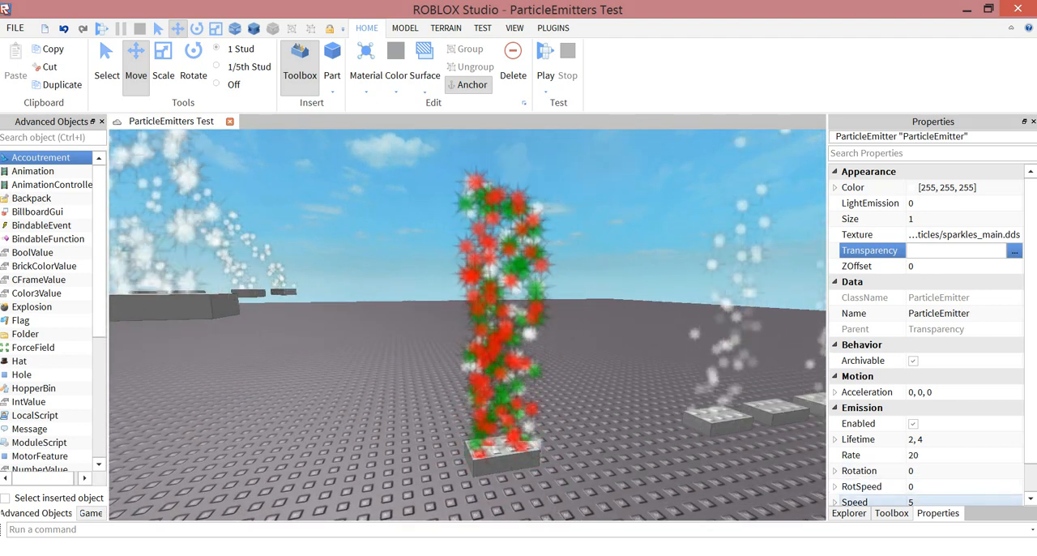
{"action": "left_click", "coordinate": [849, 512]}
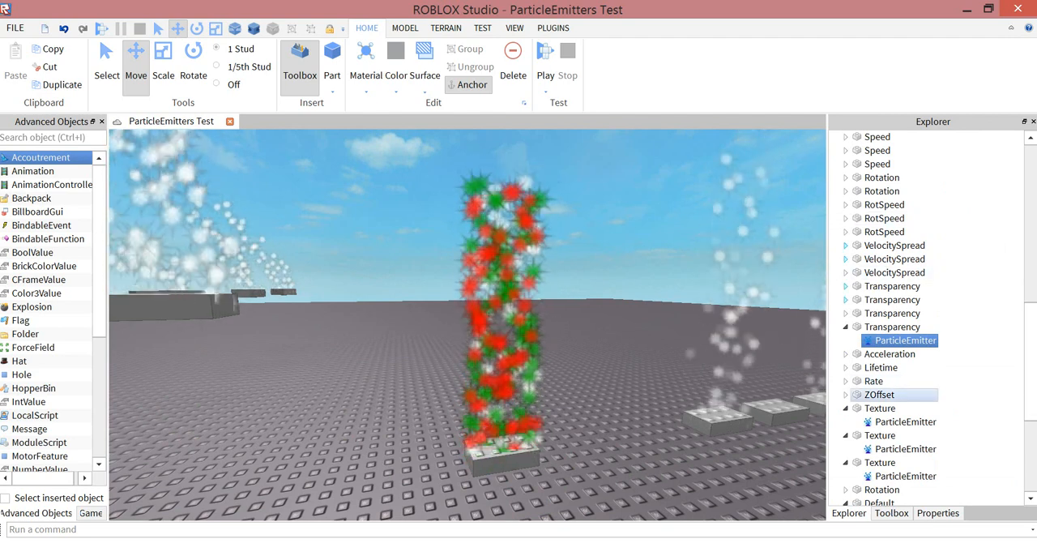
{"action": "left_click", "coordinate": [846, 395]}
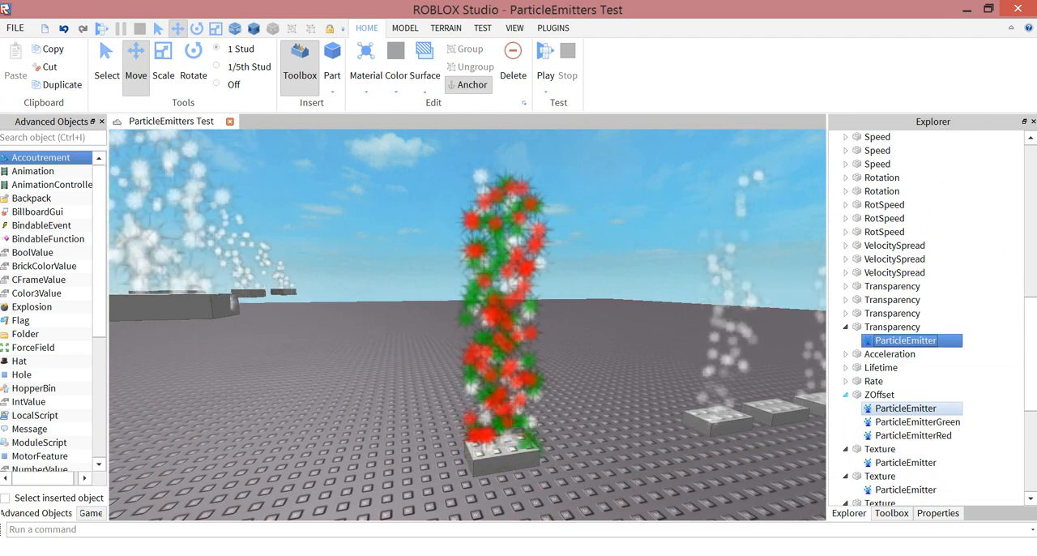
{"action": "left_click", "coordinate": [905, 408]}
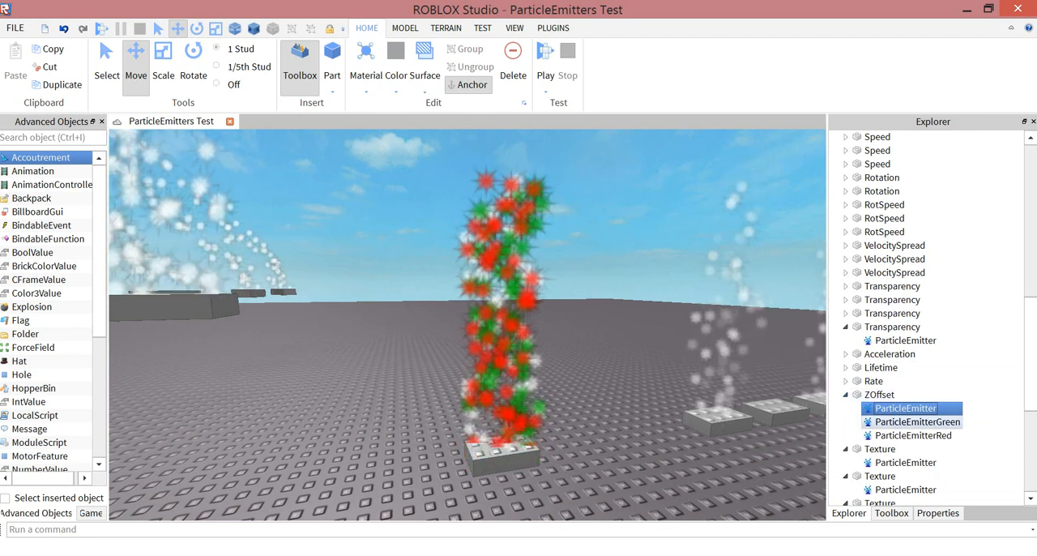
- Select ParticleEmitterRed in the ZOffset part and set its ZOffset to -1
{"action": "left_click", "coordinate": [913, 436]}
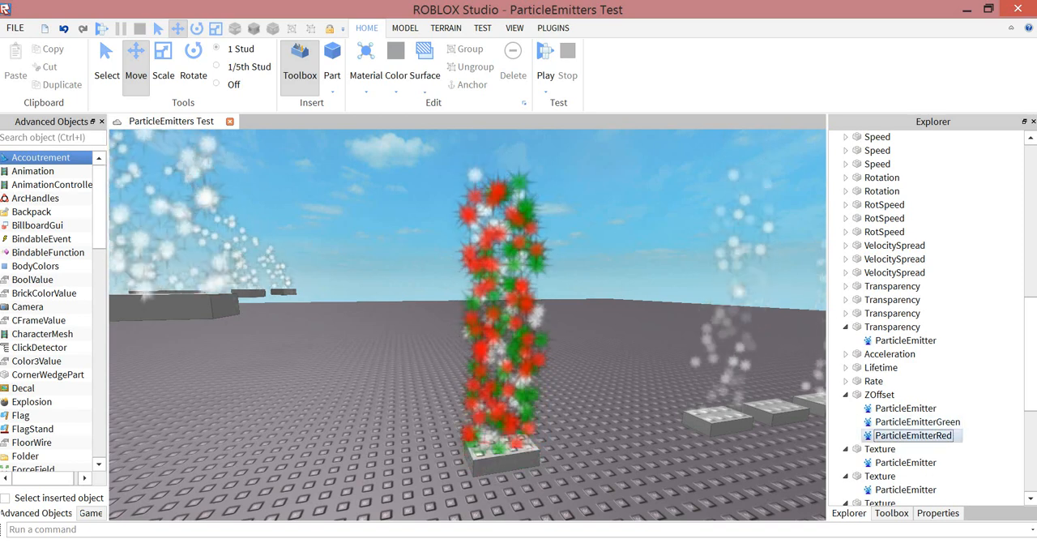
{"action": "left_click", "coordinate": [913, 436]}
{"action": "left_click", "coordinate": [938, 513]}
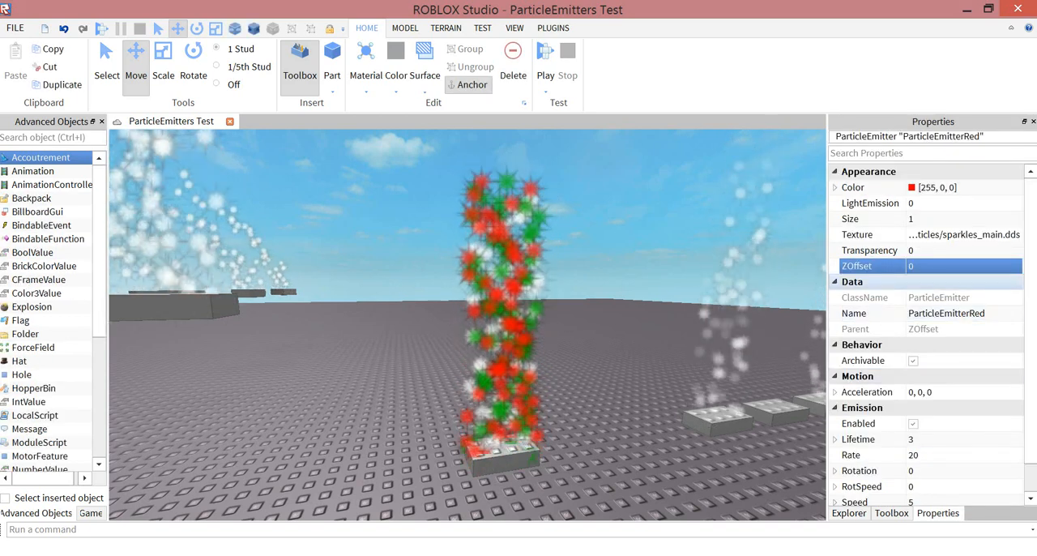
{"action": "left_click", "coordinate": [940, 266]}
{"action": "type", "text": "-1"}
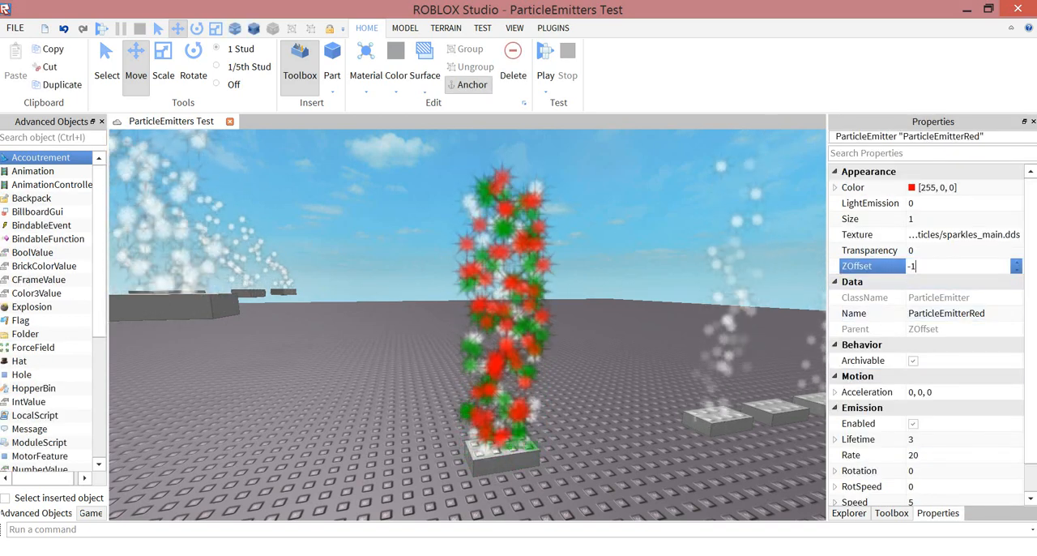
{"action": "key", "text": "Return"}
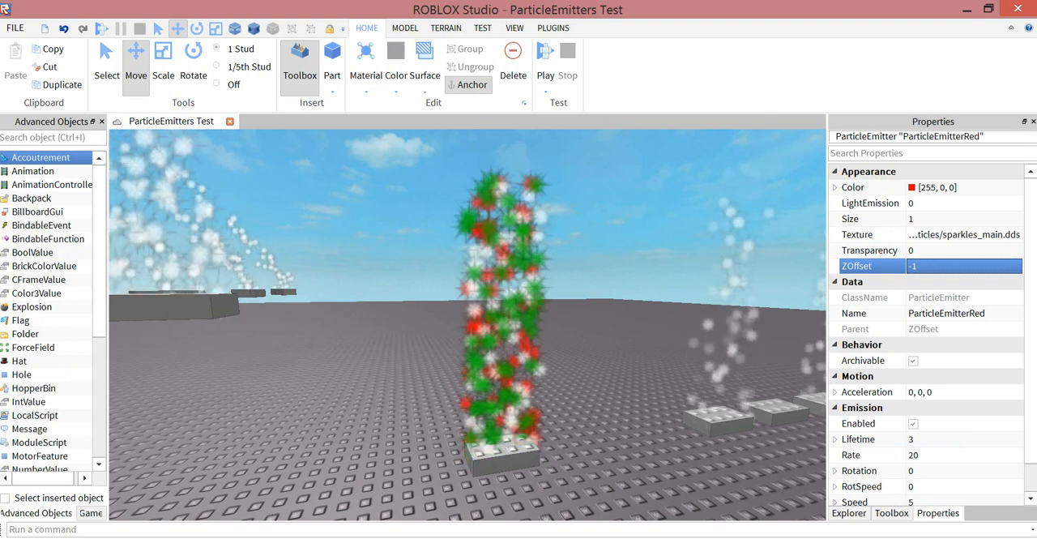
- Try a ZOffset of -0.1 on the red emitter to compare how its particles are layered
{"action": "right_click_drag", "start_coordinate": [467, 324], "coordinate": [475, 305]}
{"action": "key", "text": "a"}
{"action": "key", "text": "w"}
{"action": "key", "text": "d"}
{"action": "key", "text": "s"}
{"action": "left_click", "coordinate": [944, 266]}
{"action": "type", "text": "-0.1"}
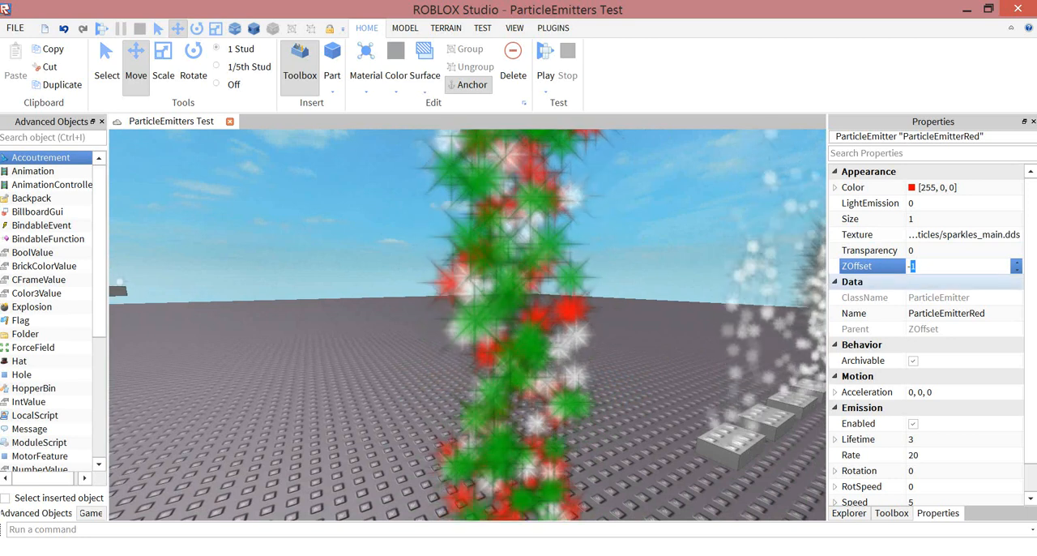
{"action": "key", "text": "Return"}
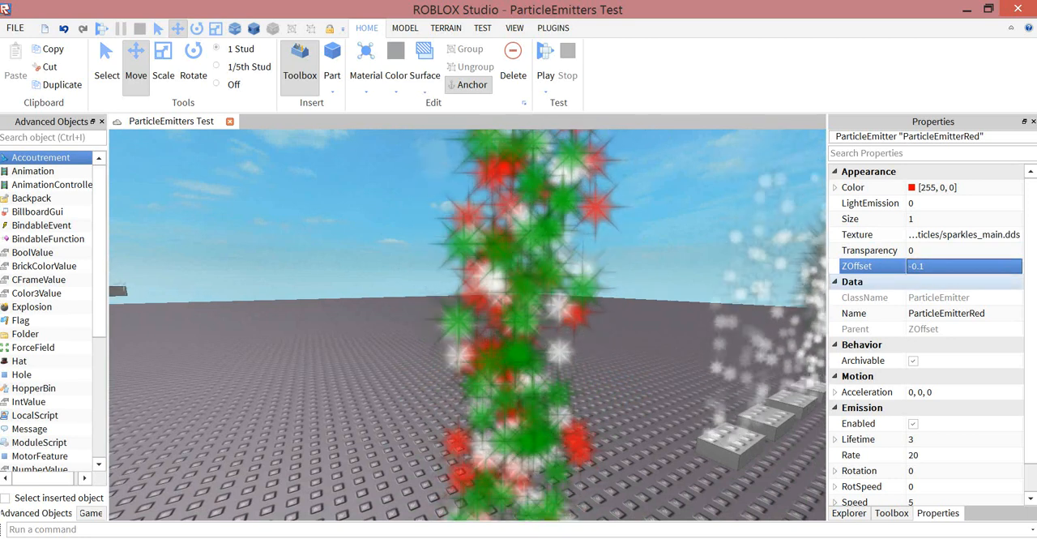
- Set the red emitter's ZOffset back to -1
{"action": "left_click", "coordinate": [944, 266]}
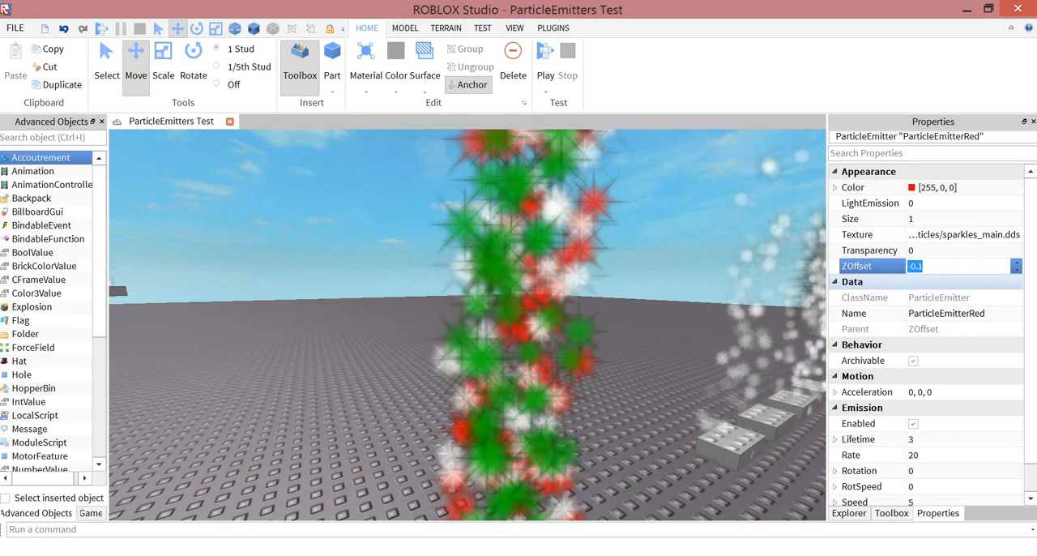
{"action": "scroll", "coordinate": [944, 283], "scroll_direction": "down", "scroll_amount": 1}
{"action": "scroll", "coordinate": [944, 353], "scroll_direction": "up", "scroll_amount": 1}
{"action": "left_click", "coordinate": [943, 266]}
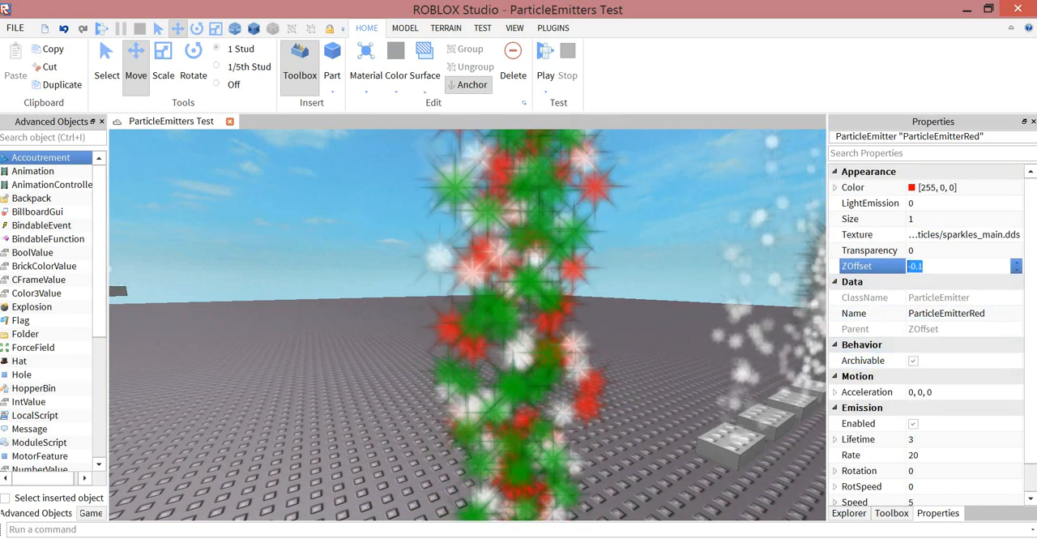
{"action": "type", "text": "-1"}
{"action": "key", "text": "Return"}
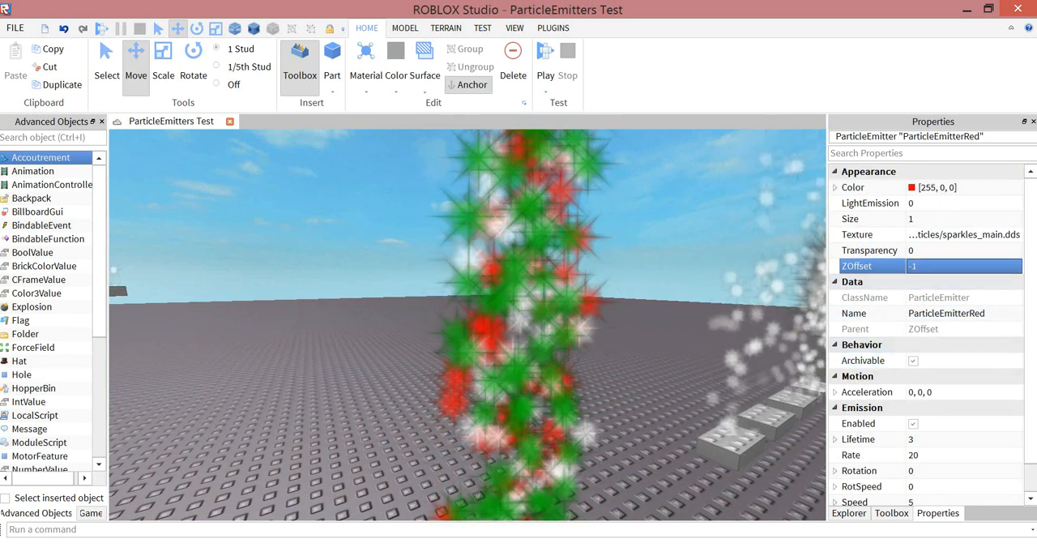
- Select ParticleEmitterGreen in the ZOffset part and set its ZOffset to 1
{"action": "scroll", "coordinate": [467, 325], "scroll_direction": "down", "scroll_amount": 2}
{"action": "left_click", "coordinate": [849, 513]}
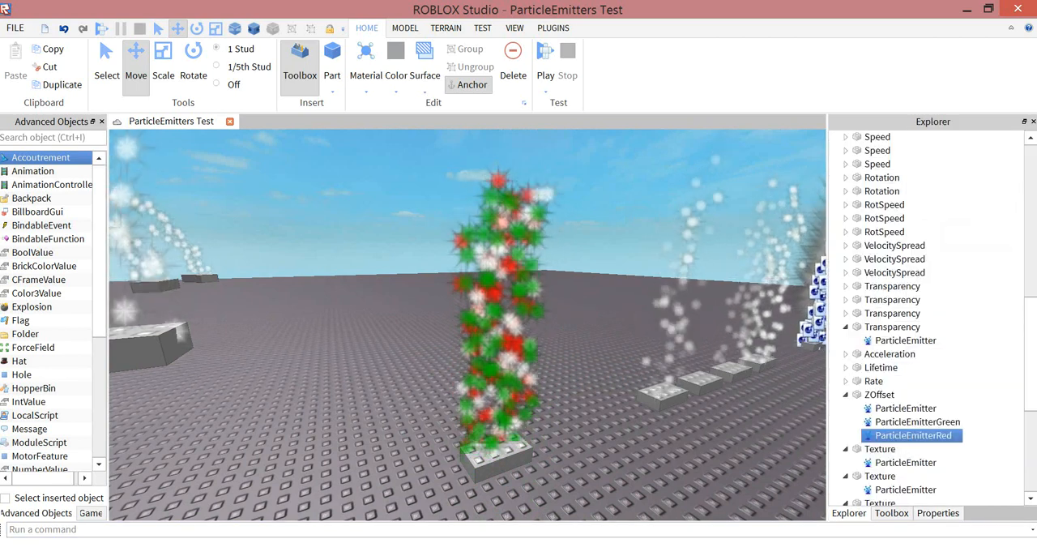
{"action": "left_click", "coordinate": [918, 421]}
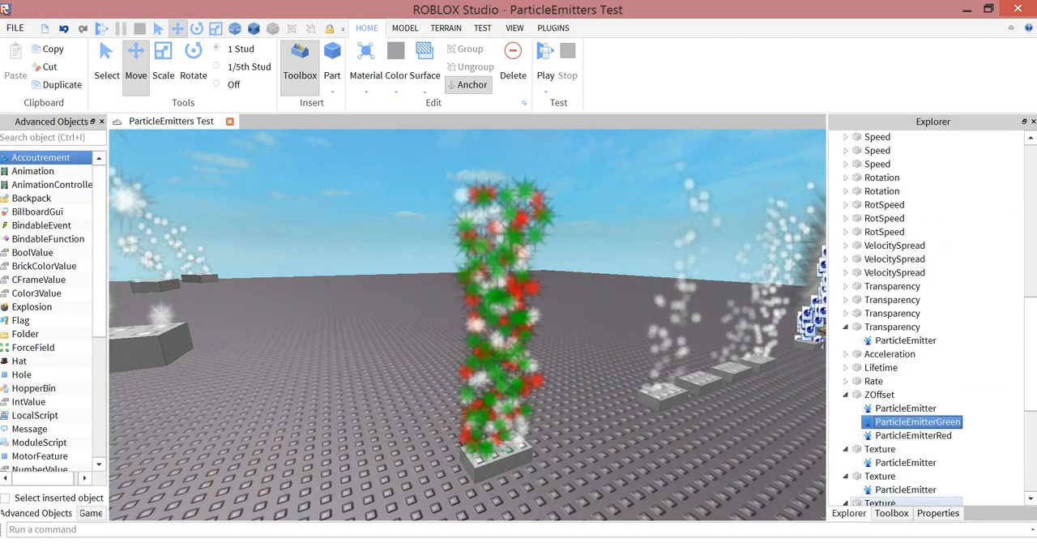
{"action": "left_click", "coordinate": [938, 513]}
{"action": "left_click", "coordinate": [940, 266]}
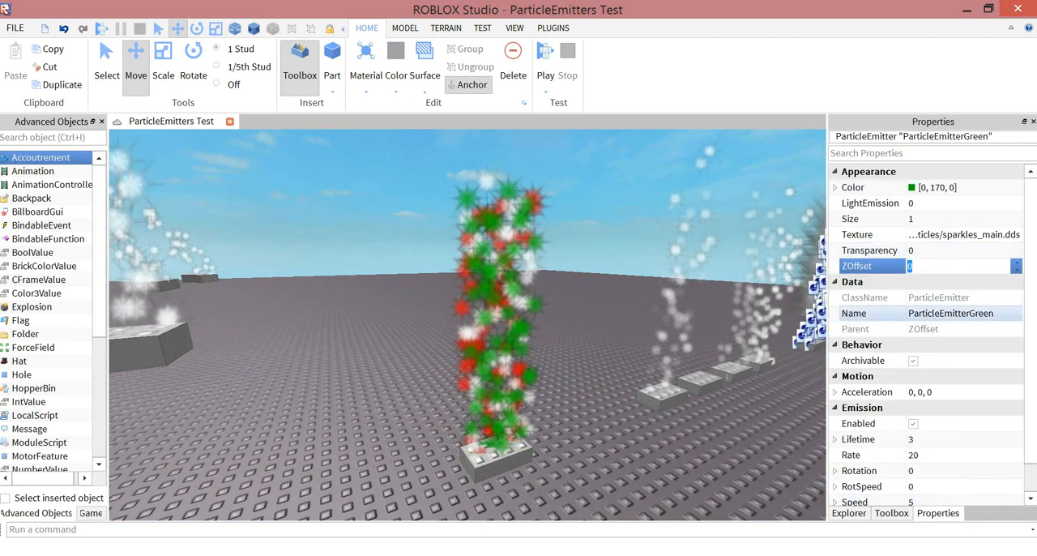
{"action": "type", "text": "1"}
{"action": "key", "text": "Return"}
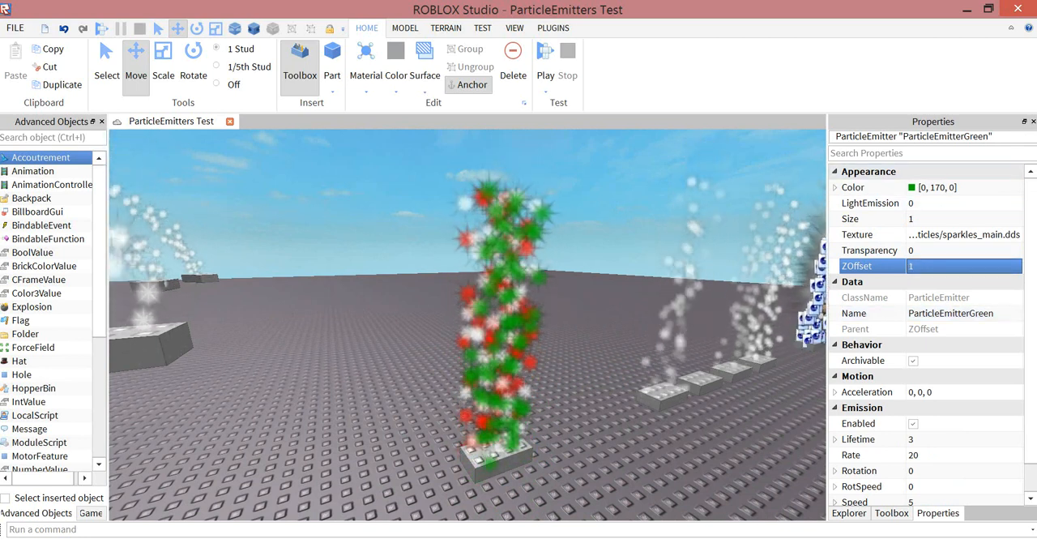
- Examine the ZOffset emitters and the neighbouring Acceleration samples from several distances and angles
{"action": "left_click", "coordinate": [600, 324]}
{"action": "right_click_drag", "start_coordinate": [599, 324], "coordinate": [531, 301]}
{"action": "scroll", "coordinate": [519, 324], "scroll_direction": "down", "scroll_amount": 5}
{"action": "scroll", "coordinate": [519, 324], "scroll_direction": "up", "scroll_amount": 3}
{"action": "key", "text": "s"}
{"action": "key", "text": "w"}
{"action": "key", "text": "s"}
{"action": "key", "text": "w"}
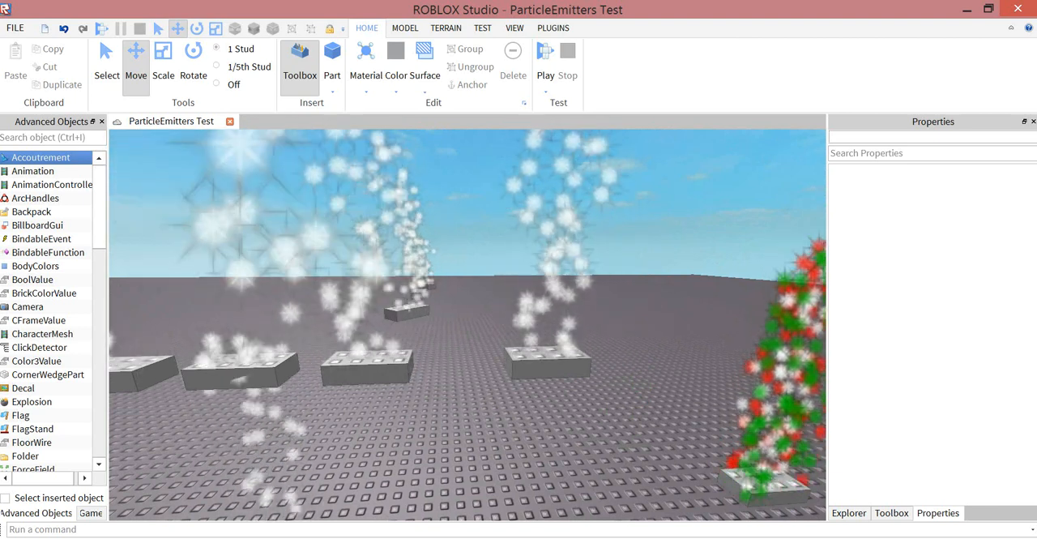
{"action": "key", "text": "s"}
{"action": "right_click_drag", "start_coordinate": [531, 301], "coordinate": [632, 326]}
{"action": "key", "text": "a"}
{"action": "key", "text": "d"}
{"action": "key", "text": "w"}
{"action": "key", "text": "w"}
{"action": "key", "text": "w"}
{"action": "key", "text": "s"}
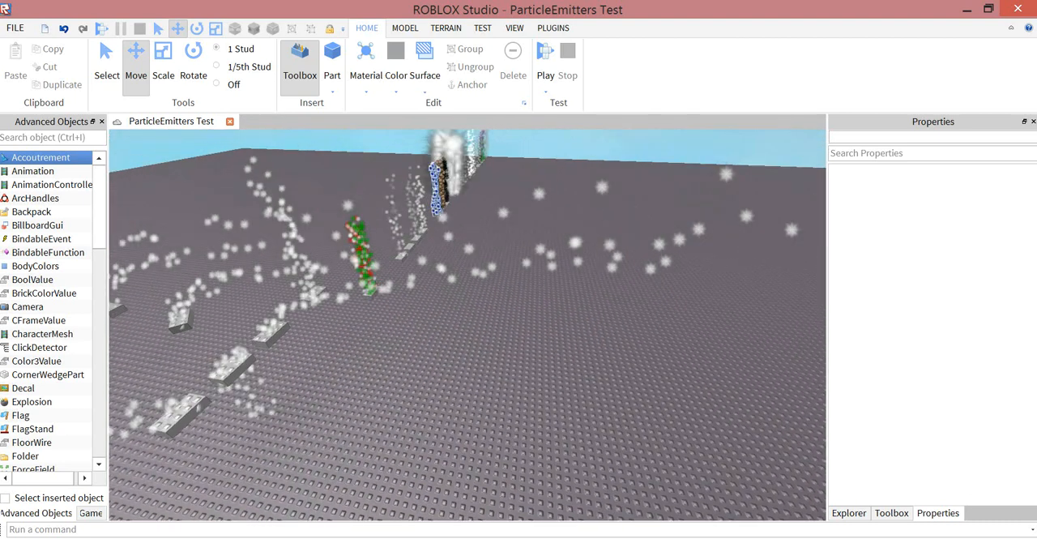
{"action": "key", "text": "s"}
{"action": "key", "text": "d"}
- Turn on the Display Axis indicator in the 3D view and select the Acceleration part nearest the ZOffset part
{"action": "left_click", "coordinate": [514, 28]}
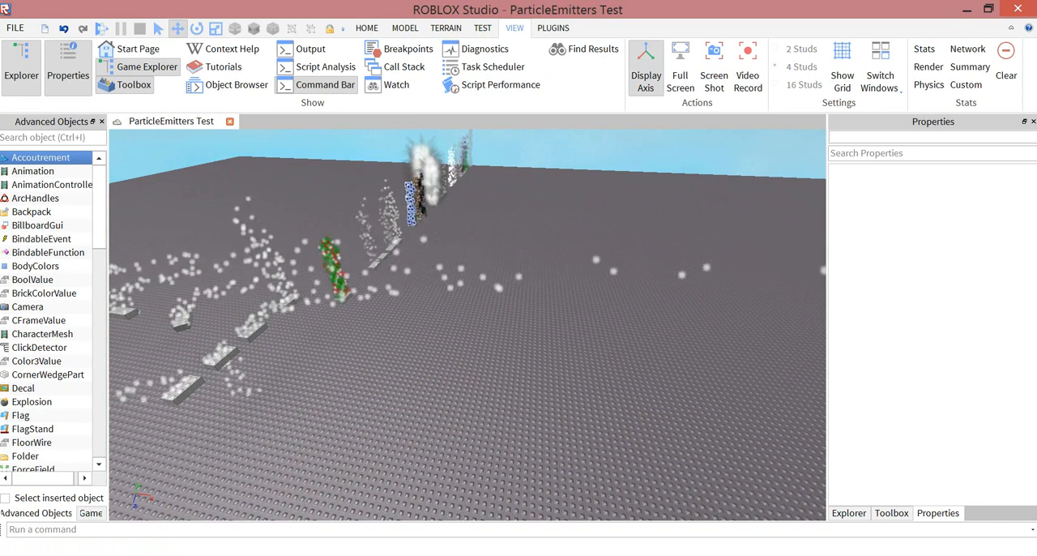
{"action": "right_click_drag", "start_coordinate": [502, 340], "coordinate": [702, 282]}
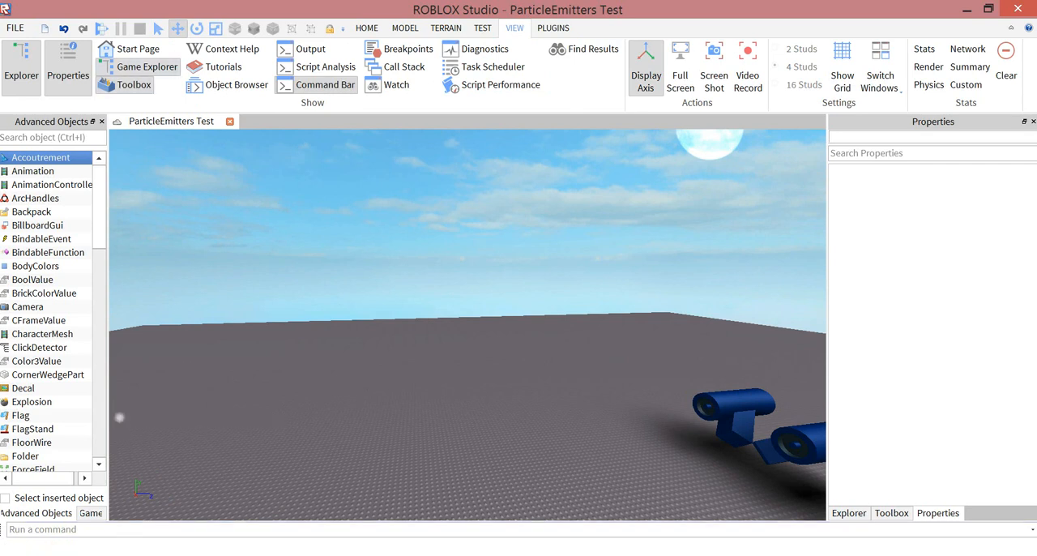
{"action": "right_click_drag", "start_coordinate": [518, 324], "coordinate": [297, 381]}
{"action": "key", "text": "w"}
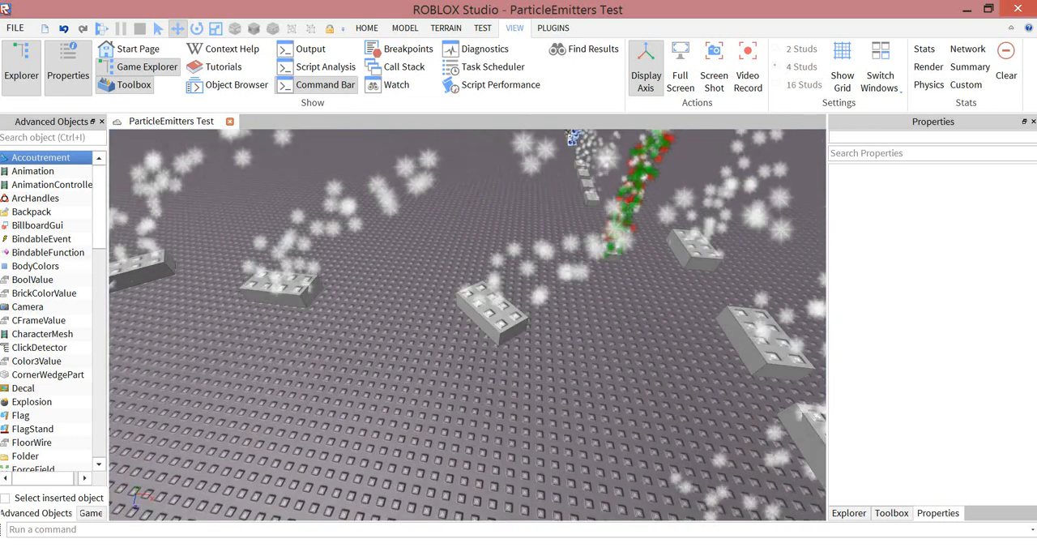
{"action": "left_click", "coordinate": [492, 312]}
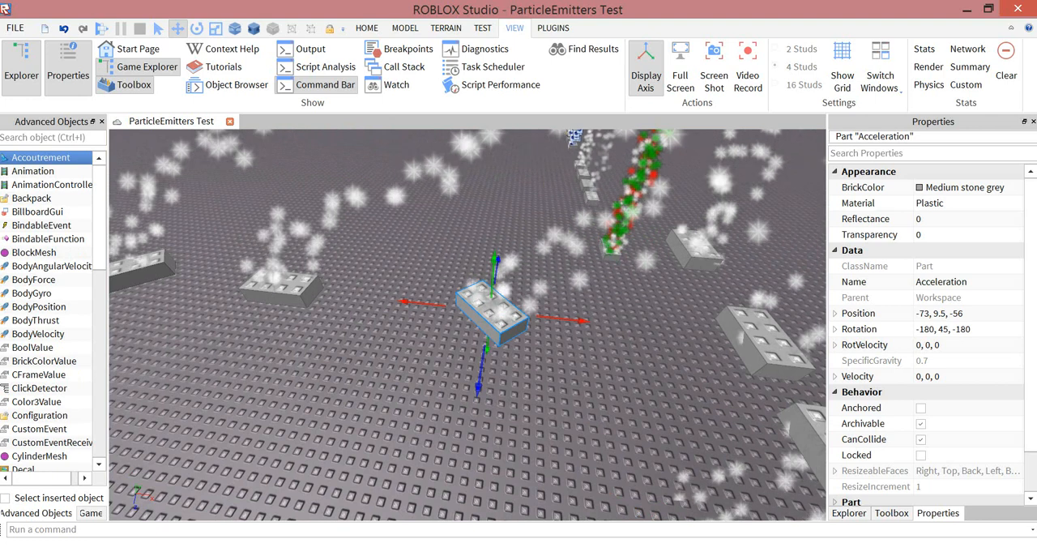
- Examine the particle directions of the Acceleration samples, including the selected part whose particles drop below it, and clear the selection
{"action": "right_click_drag", "start_coordinate": [486, 324], "coordinate": [377, 251]}
{"action": "left_click", "coordinate": [468, 324]}
{"action": "key", "text": "a"}
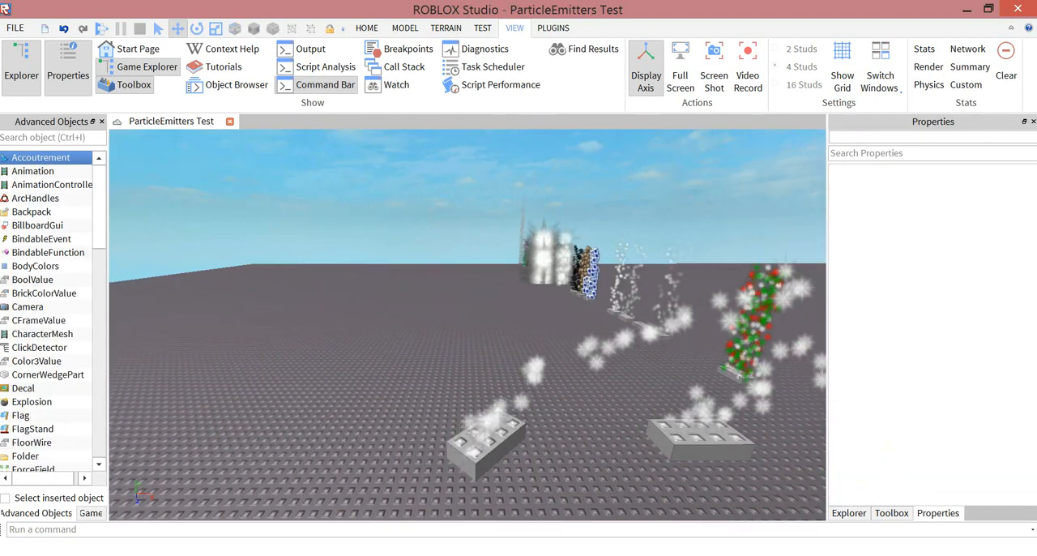
{"action": "right_click_drag", "start_coordinate": [468, 324], "coordinate": [385, 373]}
{"action": "key", "text": "w"}
{"action": "key", "text": "w"}
{"action": "key", "text": "s"}
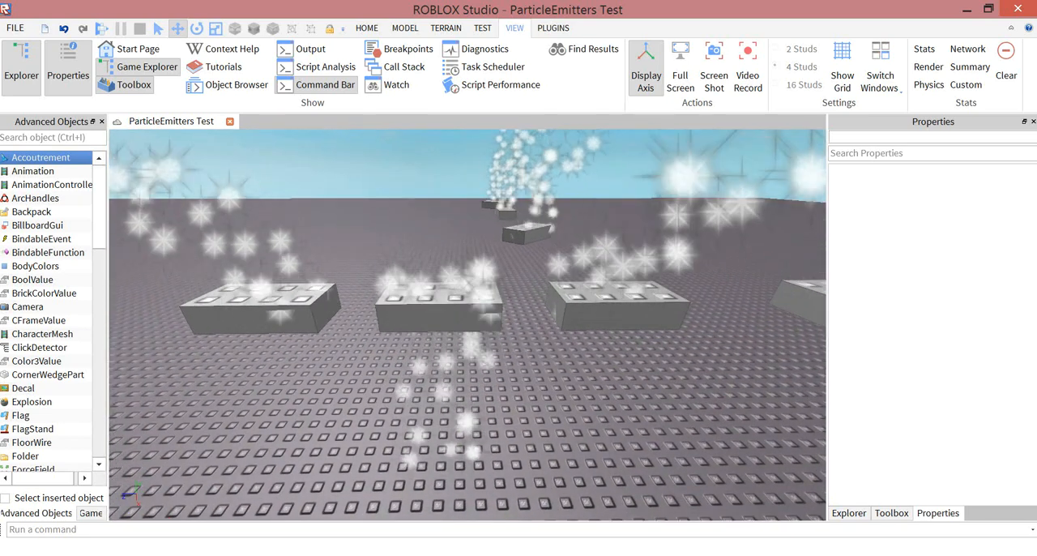
{"action": "left_click", "coordinate": [438, 315]}
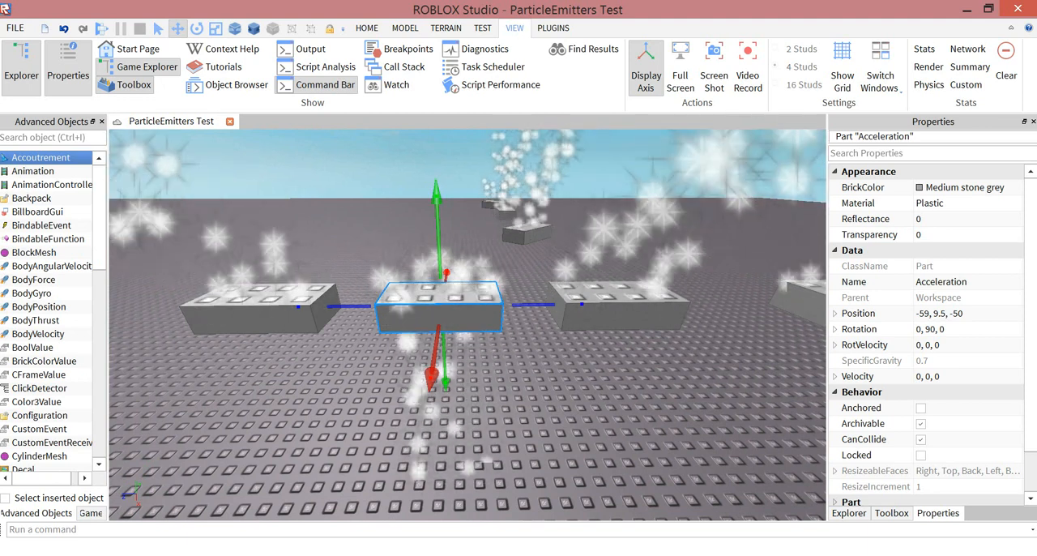
{"action": "mouse_move", "coordinate": [438, 314]}
{"action": "right_mouse_down"}
{"action": "mouse_move", "coordinate": [432, 214]}
{"action": "mouse_move", "coordinate": [435, 296]}
{"action": "right_mouse_up"}
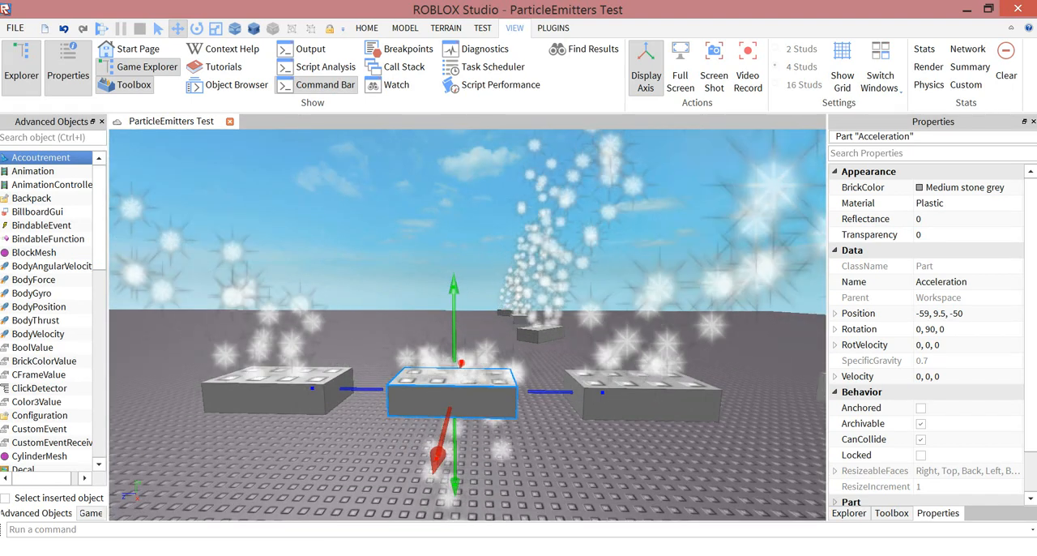
{"action": "key", "text": "s"}
{"action": "key", "text": "a"}
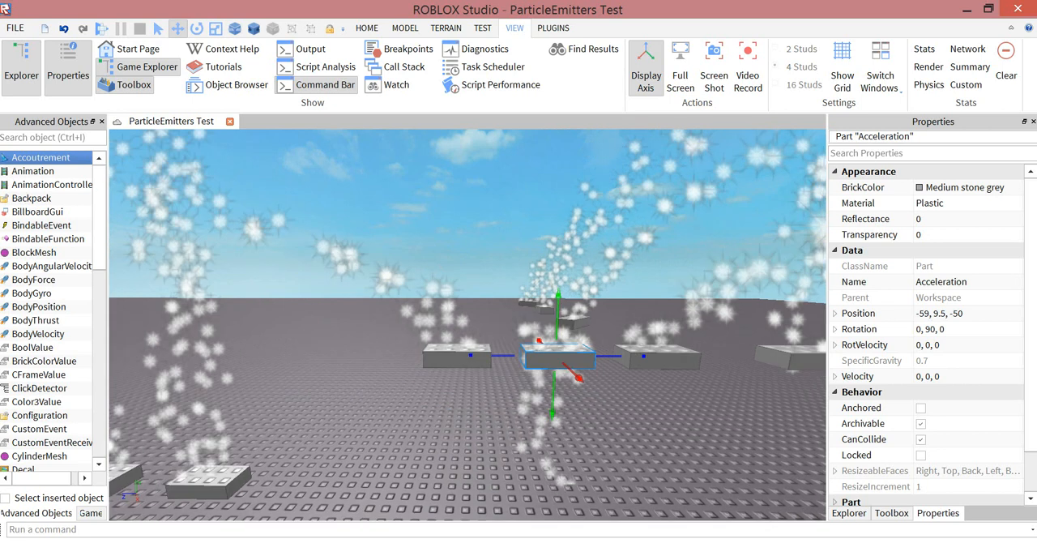
{"action": "key", "text": "Escape"}
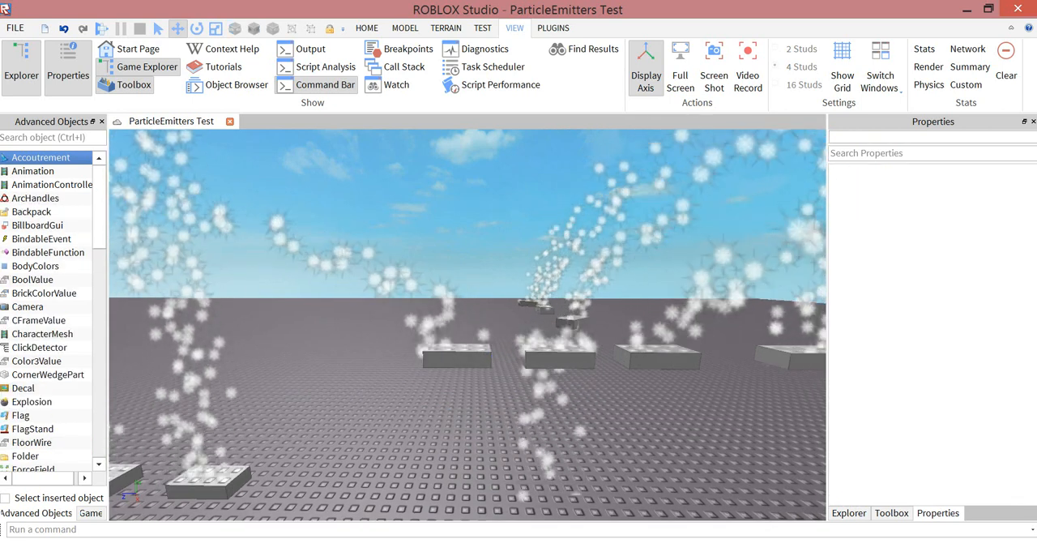
- Inspect the row of Lifetime and Rate samples, select the Lifetime part and follow its particle column upward
{"action": "key", "text": "a"}
{"action": "key", "text": "d"}
{"action": "key", "text": "a"}
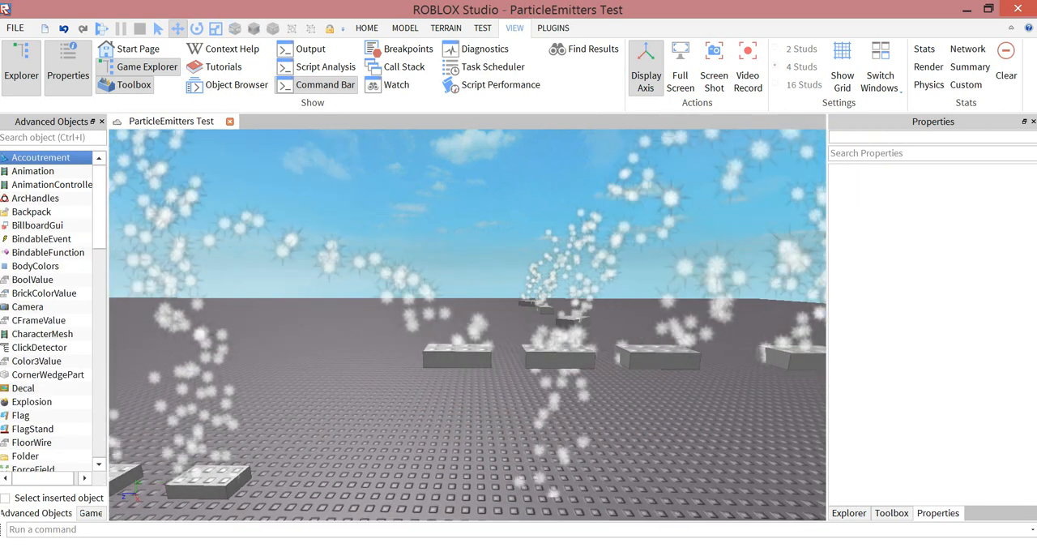
{"action": "key", "text": "d"}
{"action": "key", "text": "s"}
{"action": "key", "text": "a"}
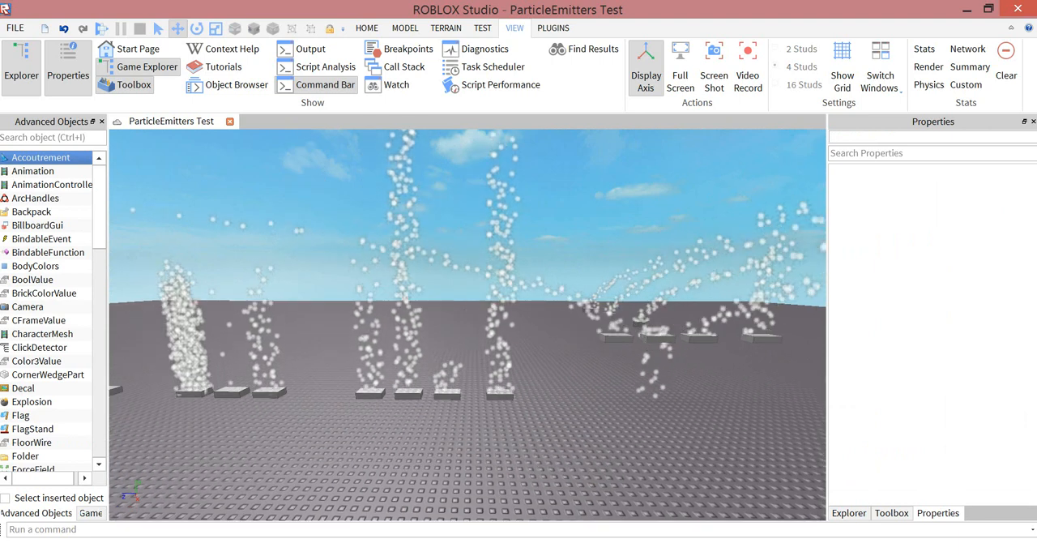
{"action": "key", "text": "w"}
{"action": "key", "text": "s"}
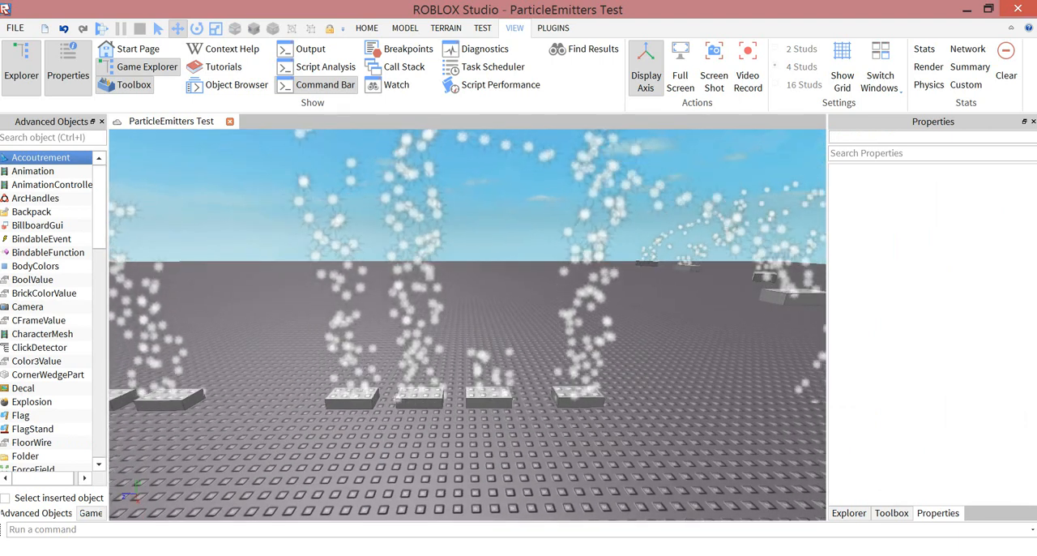
{"action": "left_click", "coordinate": [578, 398]}
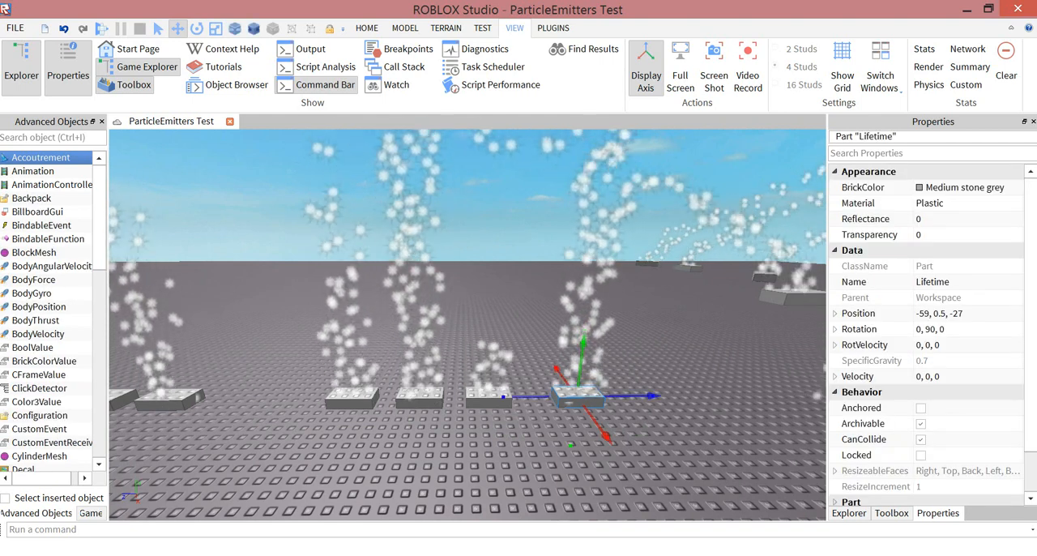
{"action": "right_click_drag", "start_coordinate": [578, 397], "coordinate": [598, 318]}
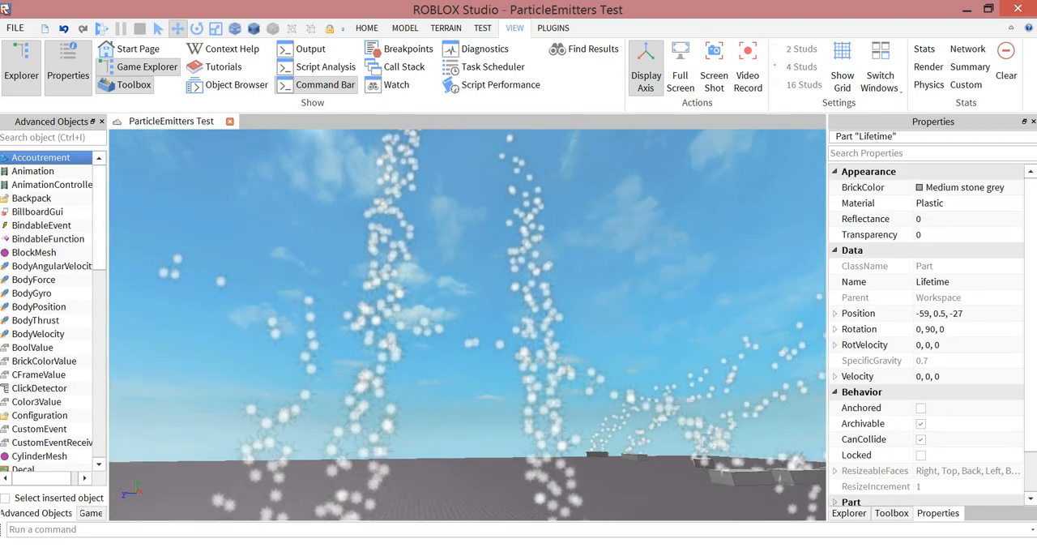
{"action": "right_click_drag", "start_coordinate": [598, 319], "coordinate": [583, 384]}
{"action": "key", "text": "w"}
{"action": "key", "text": "s"}
{"action": "key", "text": "w"}
{"action": "key", "text": "s"}
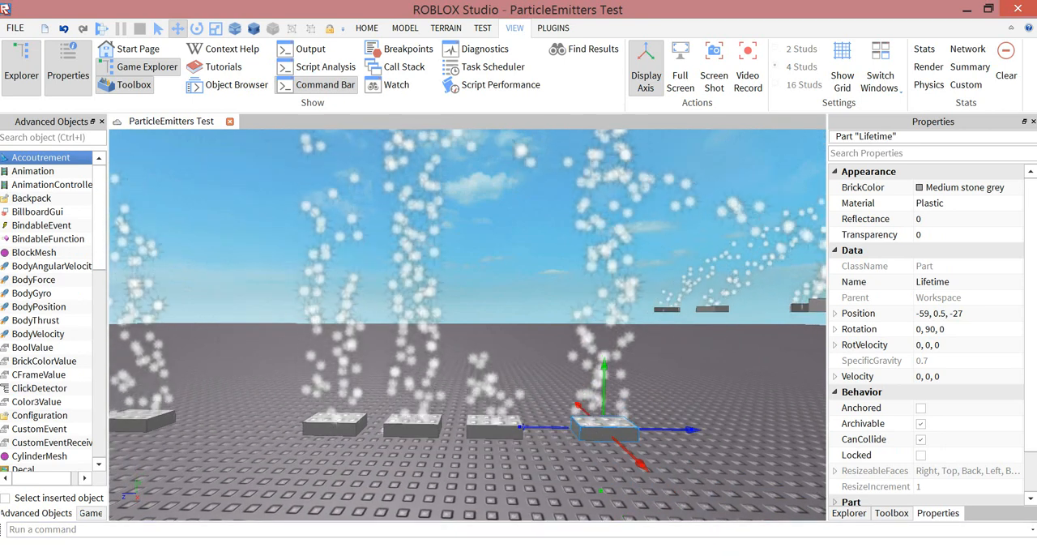
- Expand the selected Lifetime part and show the properties of its ParticleEmitter
{"action": "left_click", "coordinate": [849, 514]}
{"action": "scroll", "coordinate": [899, 422], "scroll_direction": "down", "scroll_amount": 2}
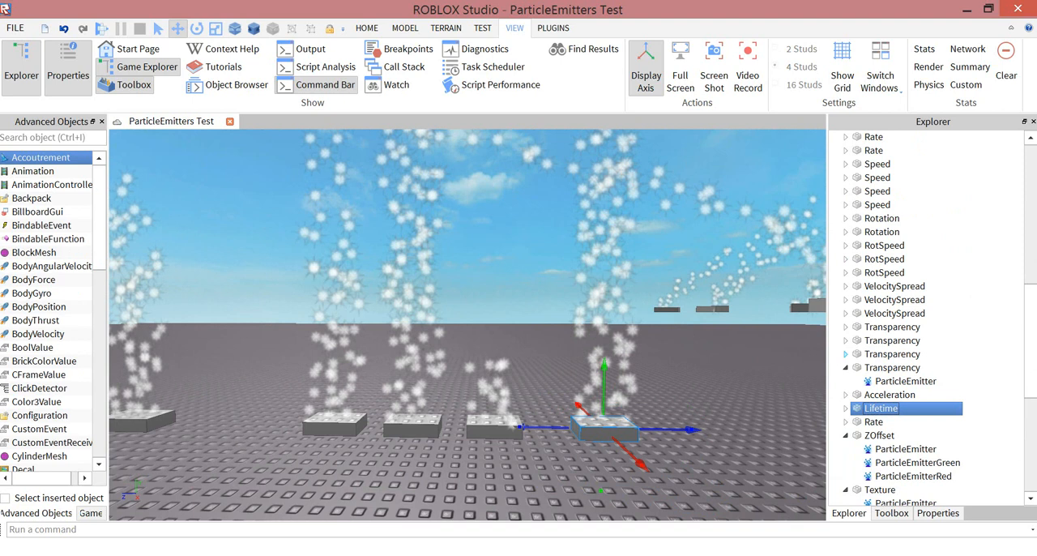
{"action": "left_click", "coordinate": [846, 409]}
{"action": "left_click", "coordinate": [905, 422]}
{"action": "left_click", "coordinate": [938, 513]}
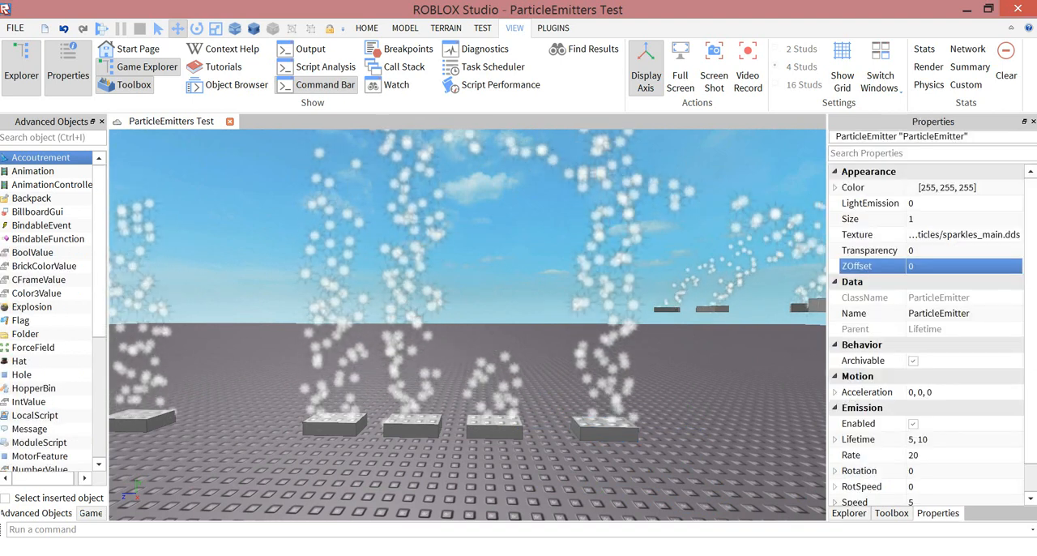
- Set the Lifetime of the selected Lifetime part's ParticleEmitter to 2
{"action": "scroll", "coordinate": [932, 463], "scroll_direction": "down", "scroll_amount": 1}
{"action": "right_click_drag", "start_coordinate": [648, 349], "coordinate": [649, 226]}
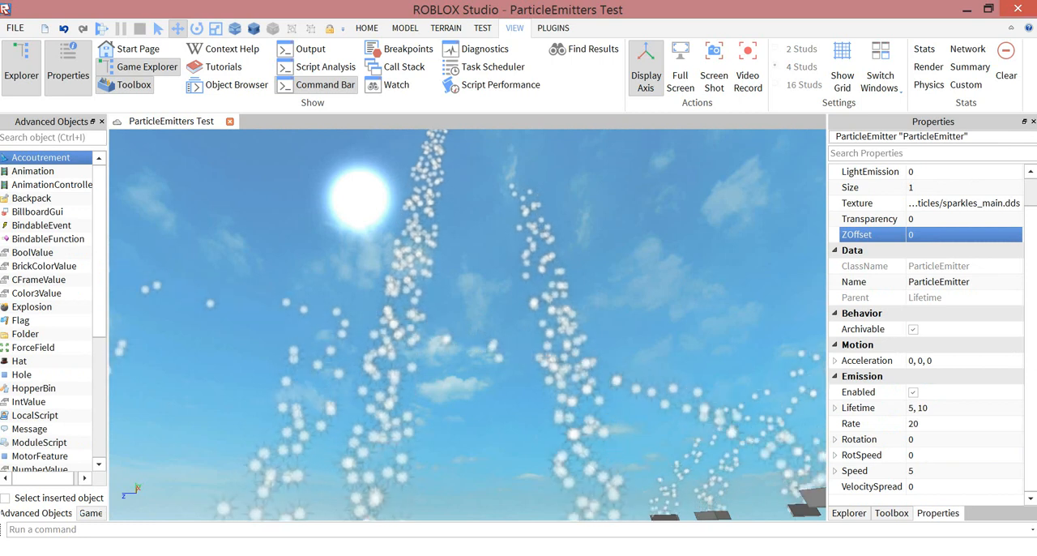
{"action": "right_click_drag", "start_coordinate": [649, 227], "coordinate": [680, 274]}
{"action": "left_click", "coordinate": [928, 408]}
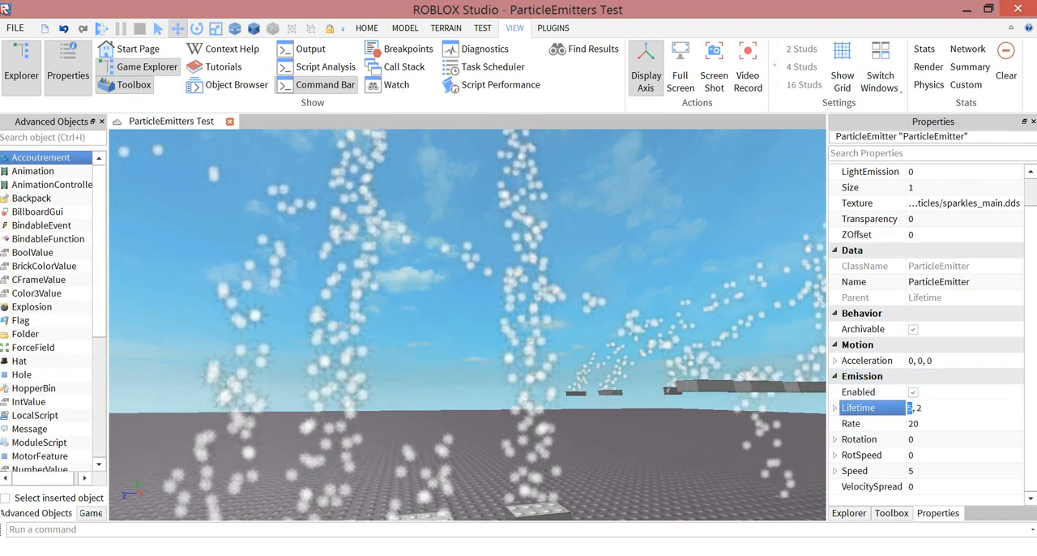
{"action": "key", "text": "Return"}
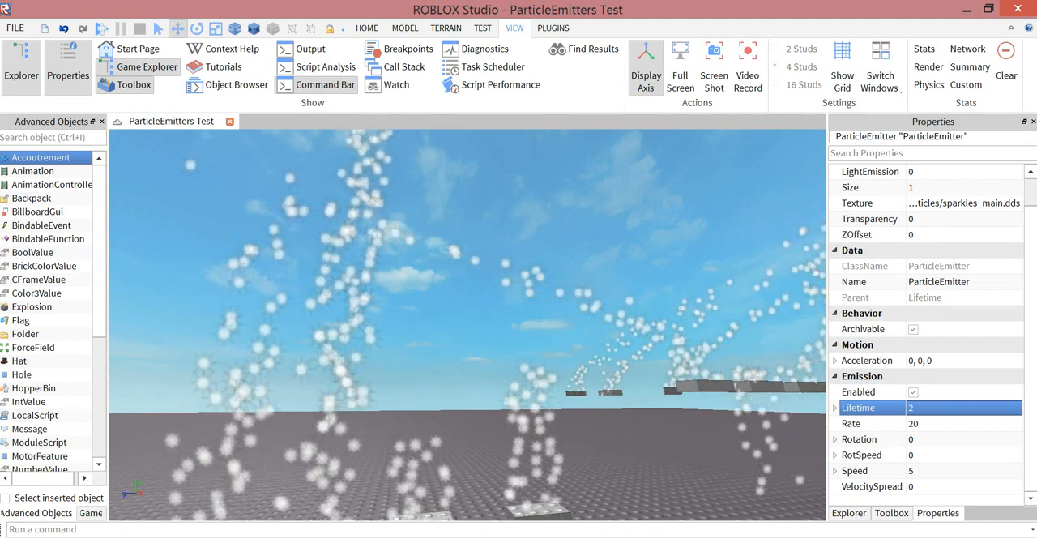
- Compare the particle column height of the edited Lifetime sample with the neighbouring Lifetime samples, from close up and from farther away
{"action": "right_click_drag", "start_coordinate": [468, 324], "coordinate": [433, 376]}
{"action": "key", "text": "w"}
{"action": "key", "text": "s"}
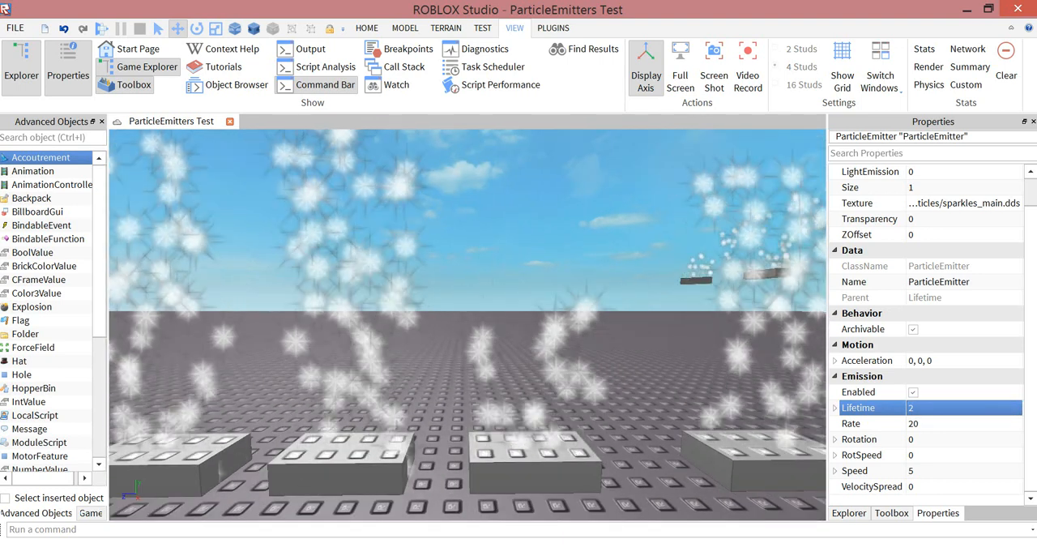
{"action": "right_click_drag", "start_coordinate": [467, 324], "coordinate": [463, 263]}
{"action": "key", "text": "s"}
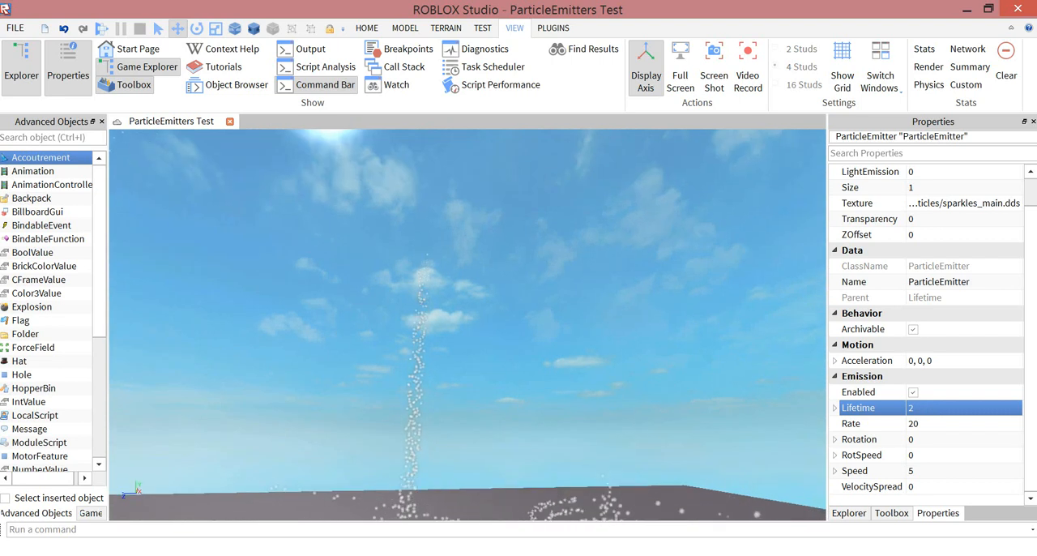
{"action": "right_click_drag", "start_coordinate": [468, 324], "coordinate": [473, 391]}
{"action": "key", "text": "w"}
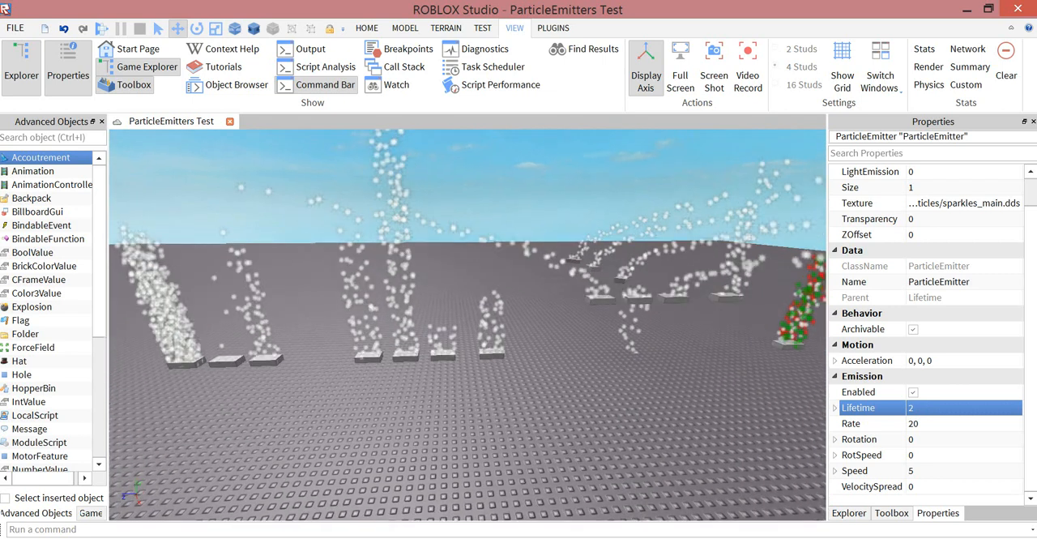
{"action": "key", "text": "w"}
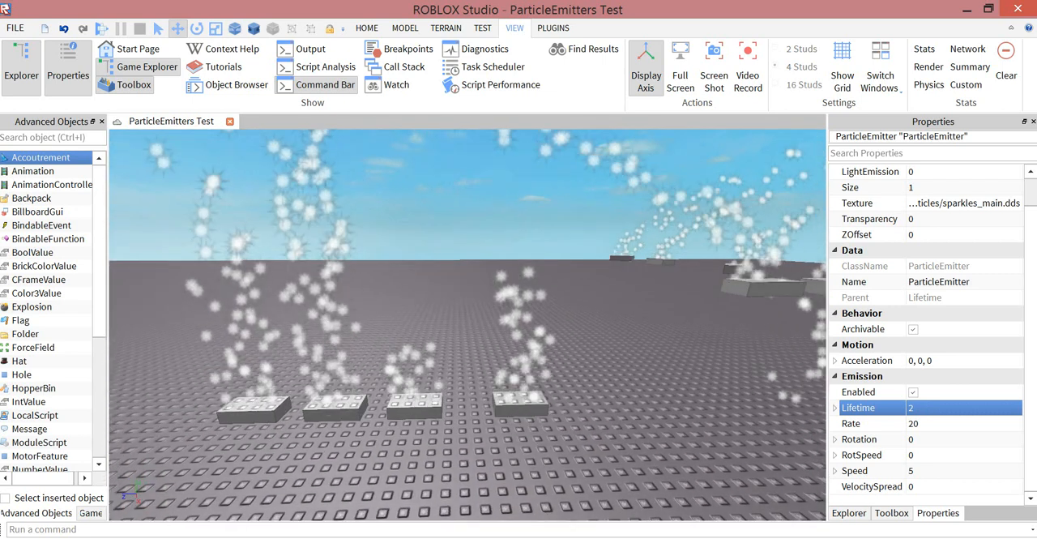
{"action": "right_click_drag", "start_coordinate": [468, 348], "coordinate": [468, 324]}
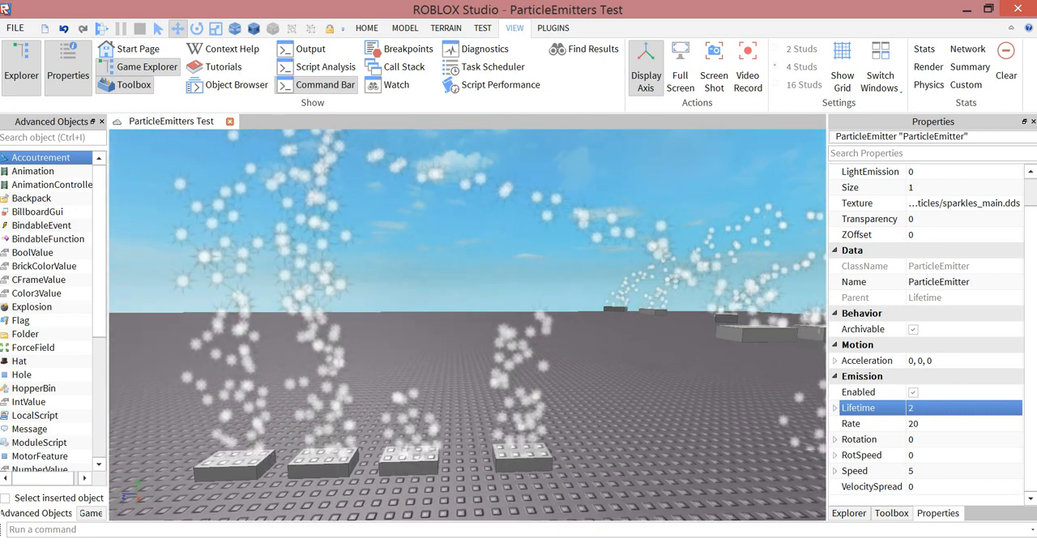
{"action": "key", "text": "d"}
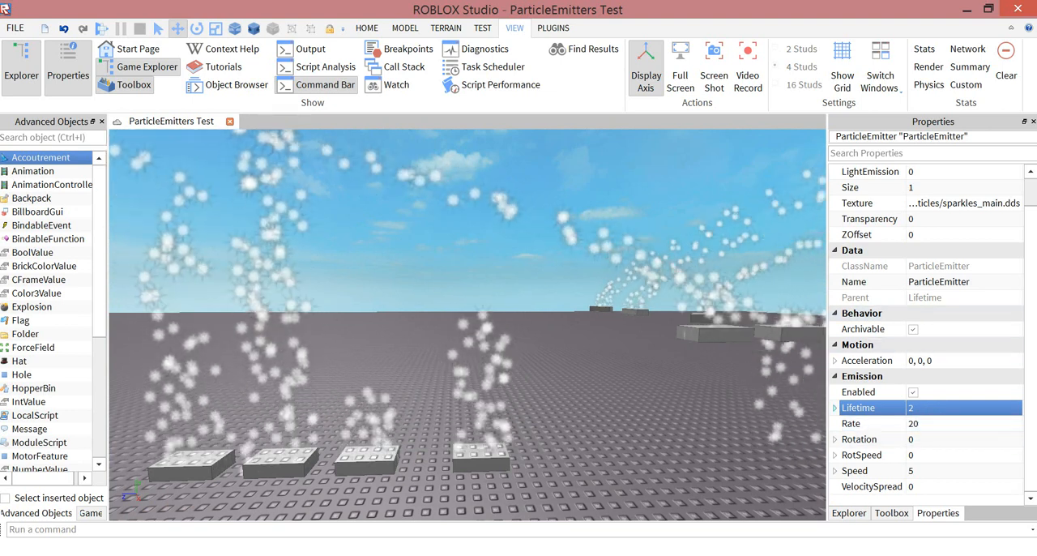
- Expand the emitter's Lifetime range and set its Min to 1
{"action": "left_click", "coordinate": [835, 408]}
{"action": "left_click", "coordinate": [919, 424]}
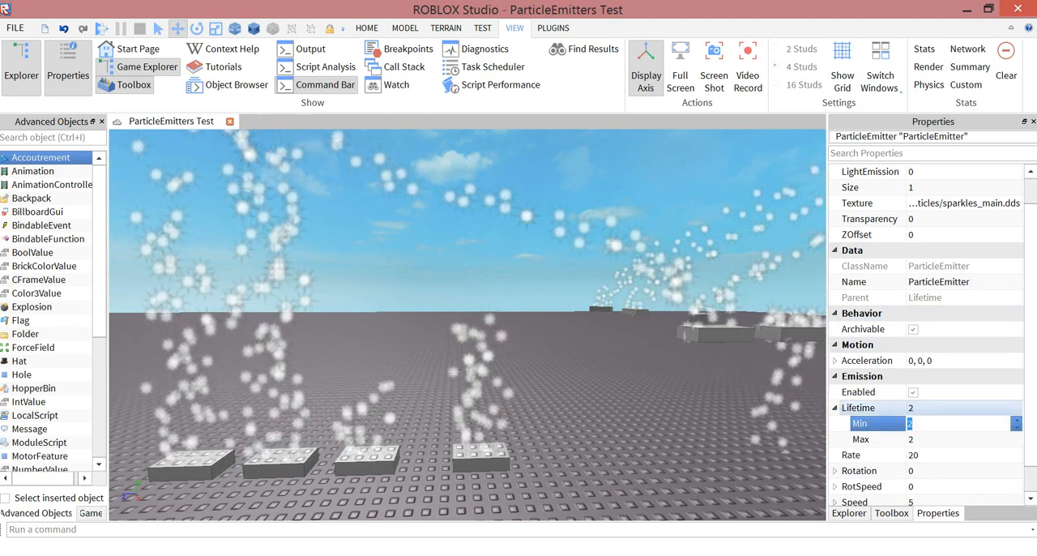
{"action": "type", "text": "1"}
{"action": "left_click", "coordinate": [921, 439]}
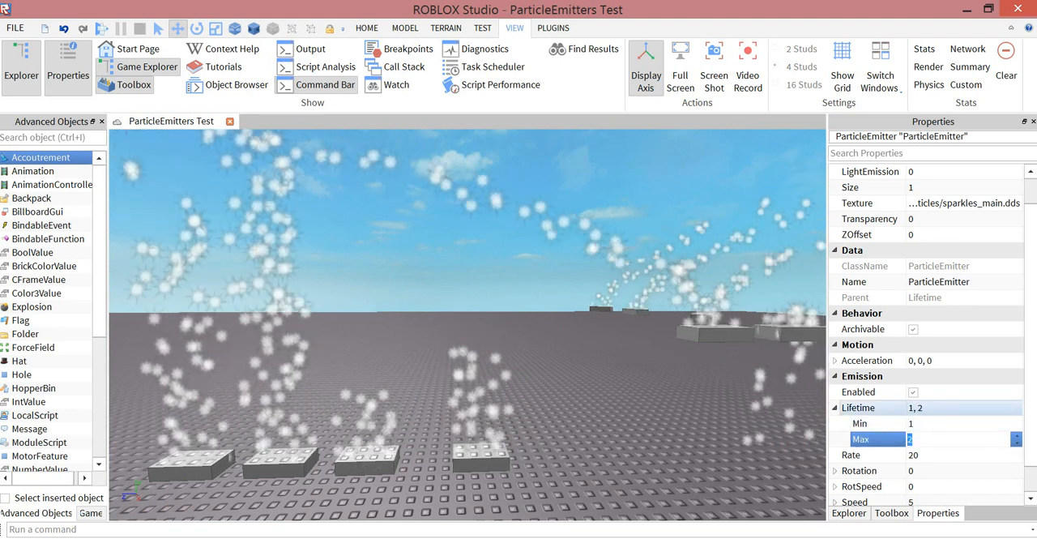
- Set the emitter's whole Lifetime to 1, with its Min lowered to 0
{"action": "left_click", "coordinate": [915, 407]}
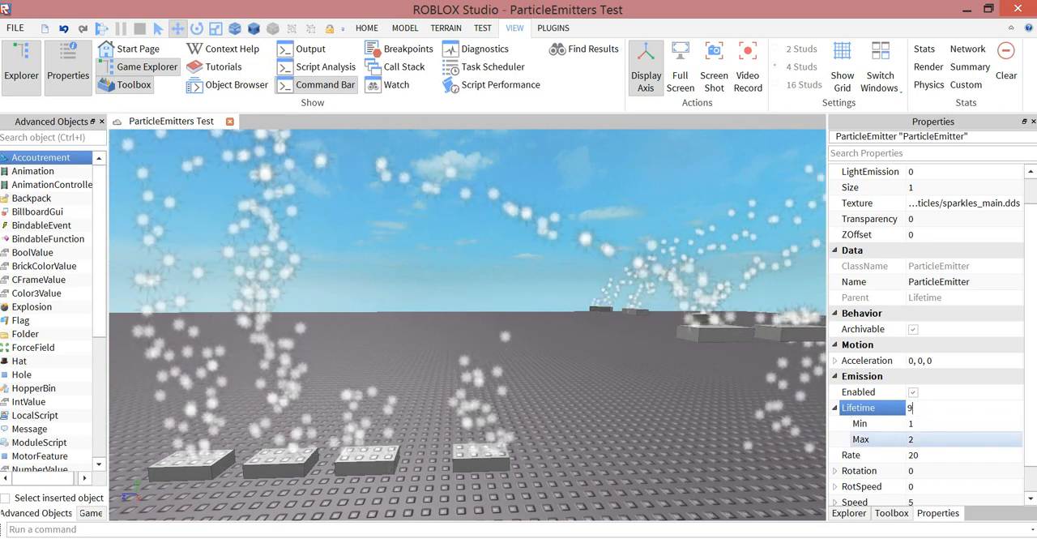
{"action": "type", "text": "1"}
{"action": "key", "text": "Return"}
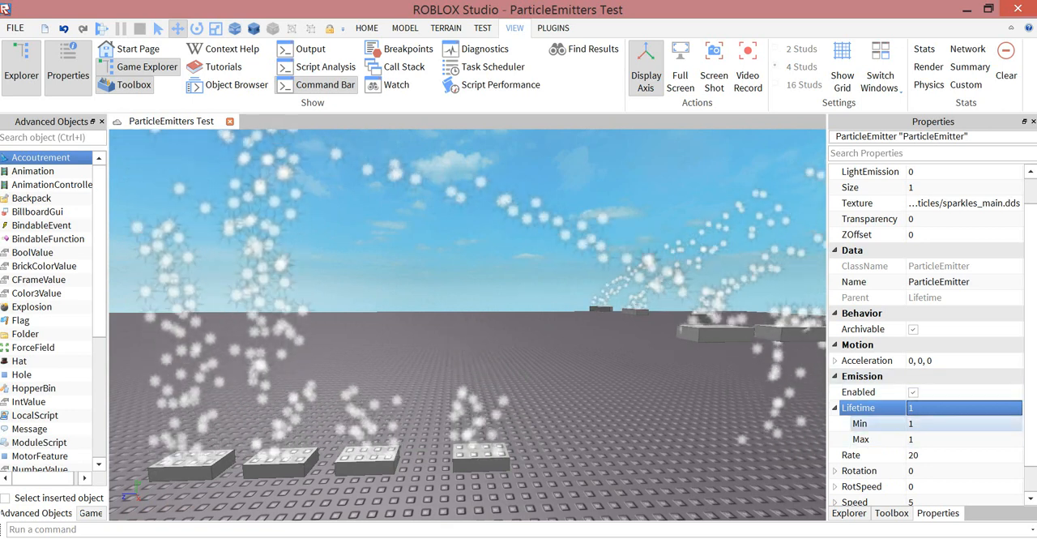
{"action": "left_click", "coordinate": [931, 439]}
{"action": "key", "text": "Return"}
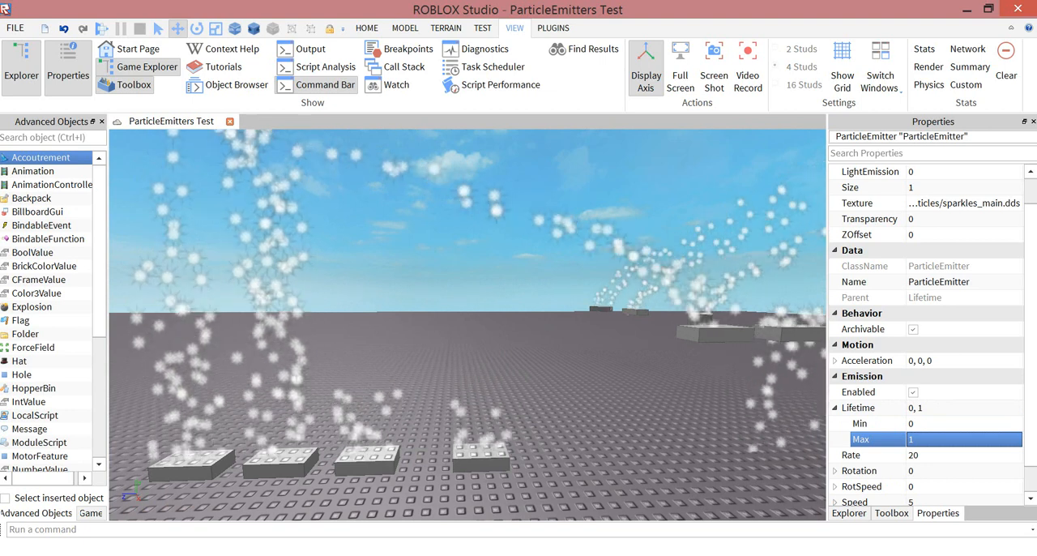
- Compare the particle density of the three Rate samples, selecting each Rate part in turn with the object tree shown
{"action": "key", "text": "a"}
{"action": "key", "text": "s"}
{"action": "key", "text": "w"}
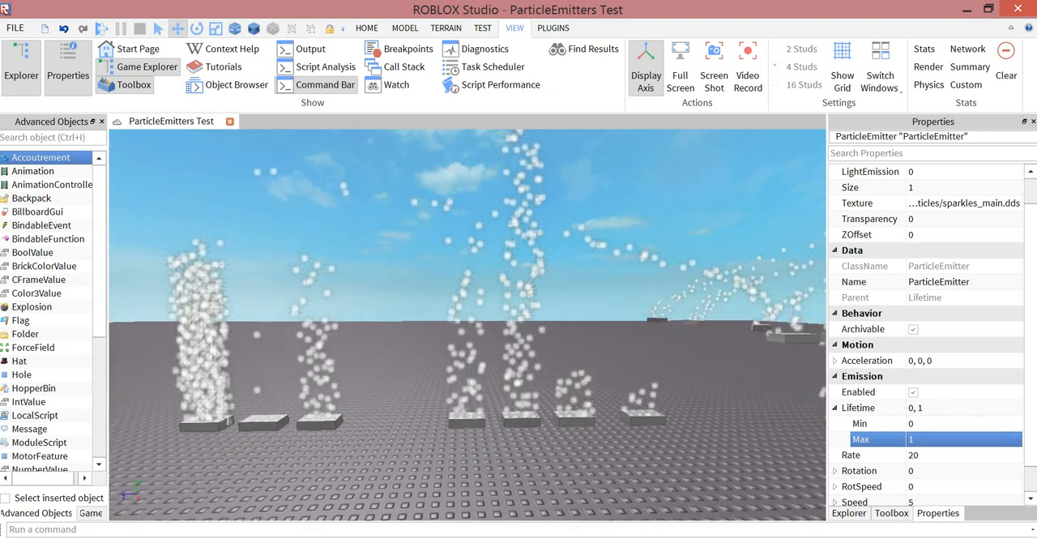
{"action": "key", "text": "w"}
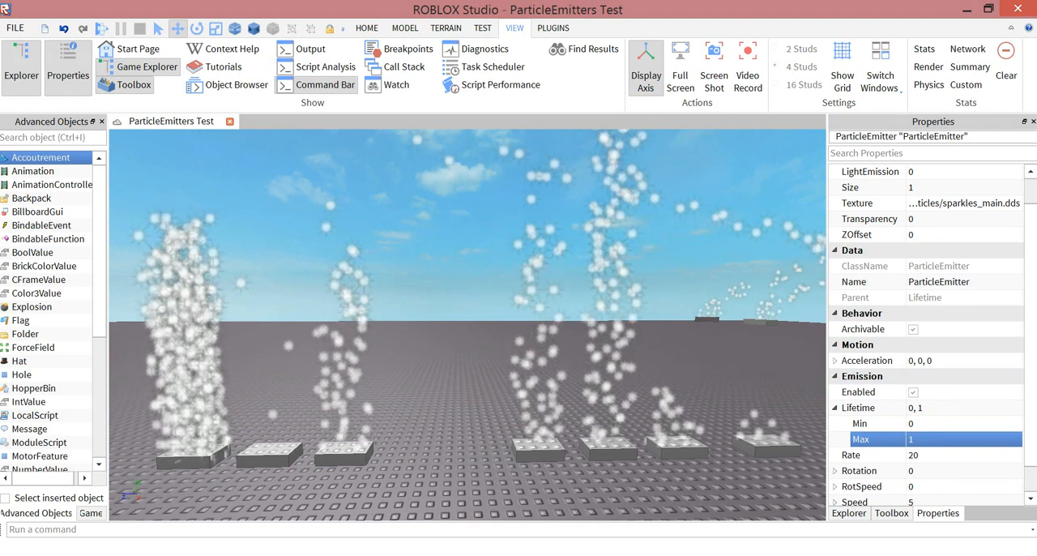
{"action": "key", "text": "a"}
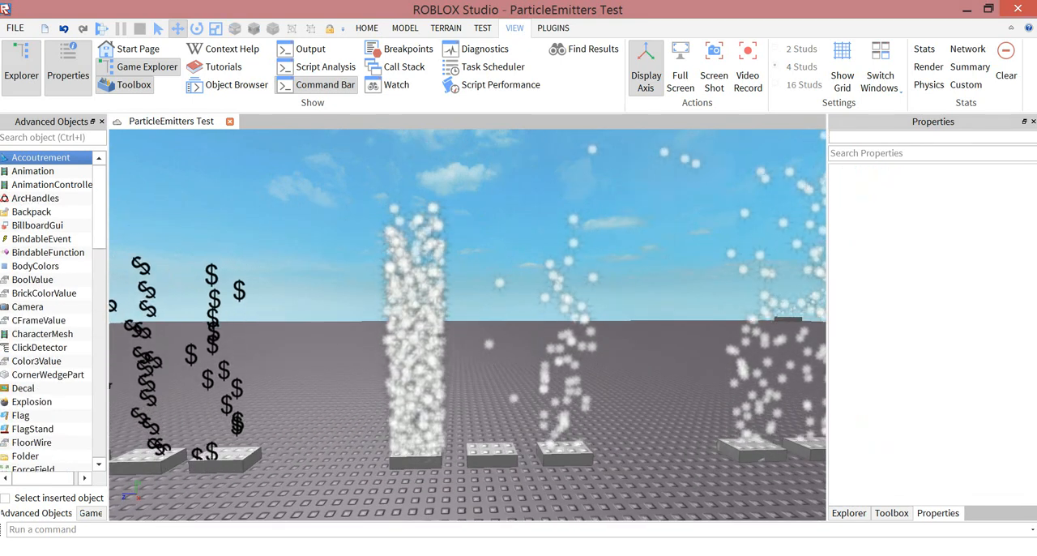
{"action": "left_click", "coordinate": [849, 512]}
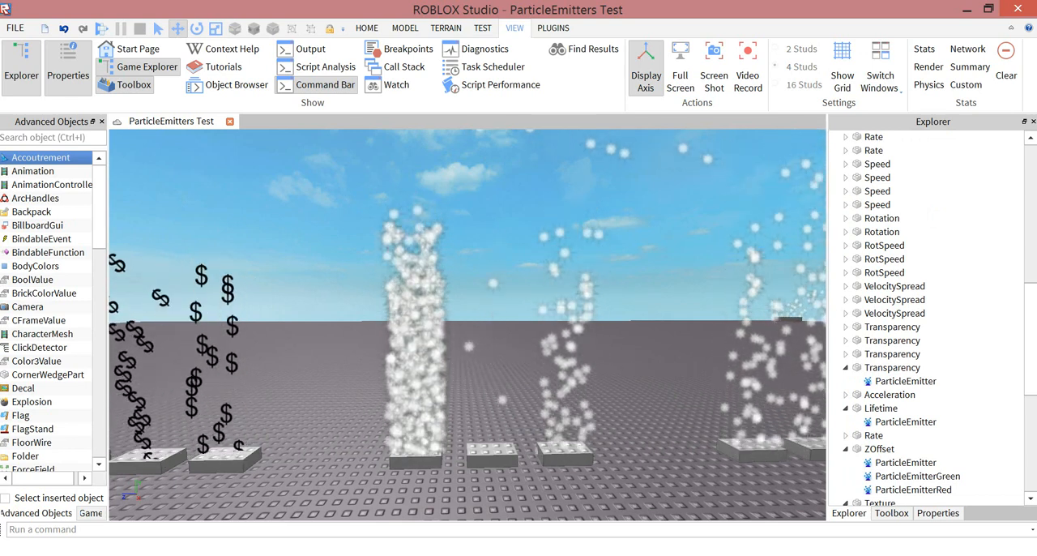
{"action": "left_click", "coordinate": [566, 455]}
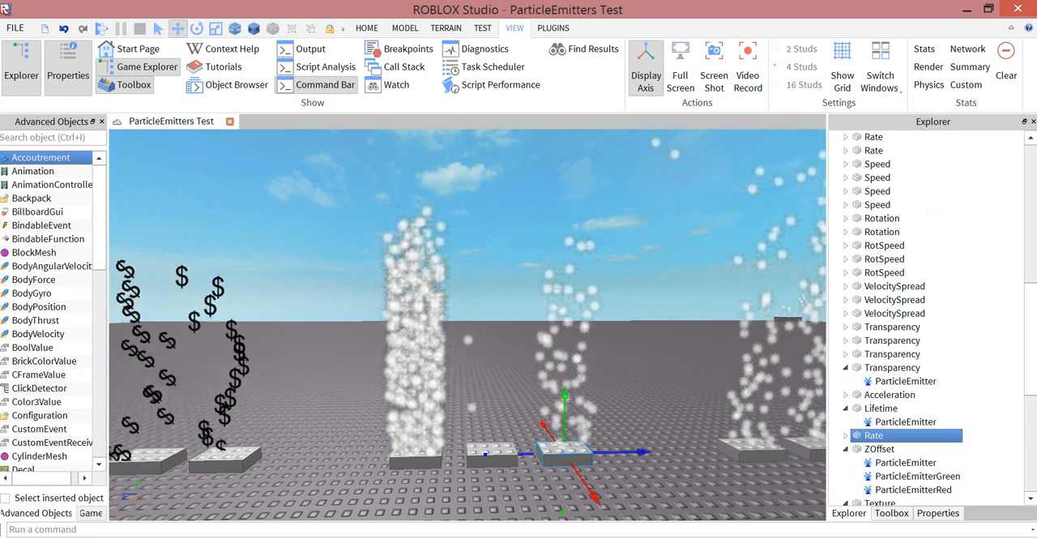
{"action": "left_click", "coordinate": [492, 455]}
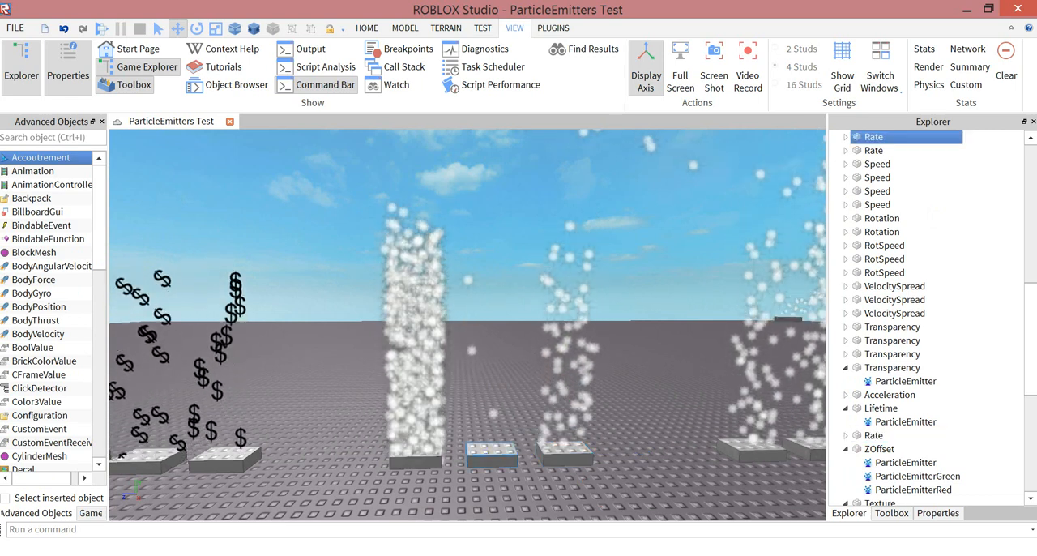
{"action": "left_click", "coordinate": [416, 460]}
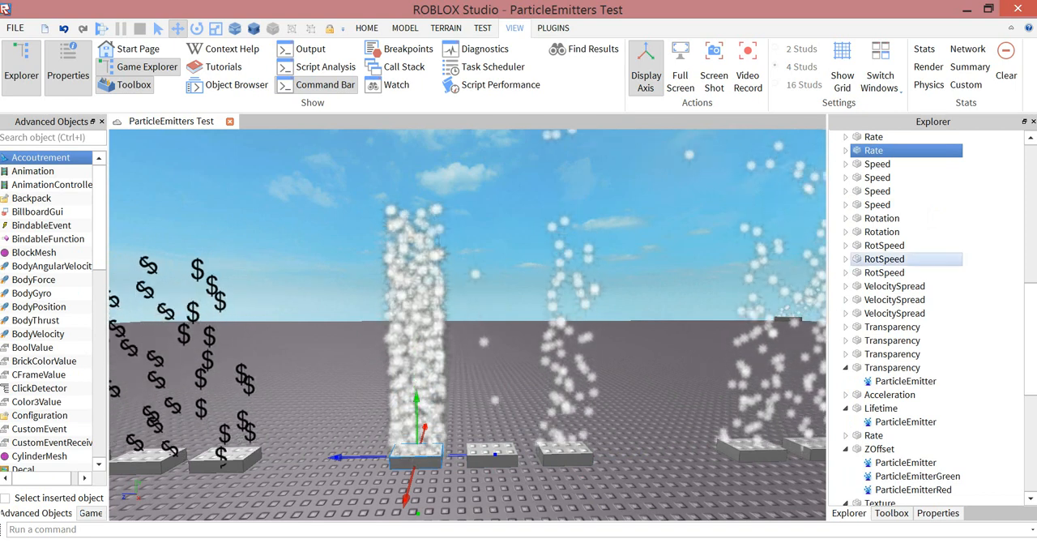
- Select the Rotation part nearest the Rate samples and show the properties of its ParticleEmitter
{"action": "key", "text": "f"}
{"action": "right_click_drag", "start_coordinate": [468, 324], "coordinate": [468, 365]}
{"action": "key", "text": "s"}
{"action": "key", "text": "a"}
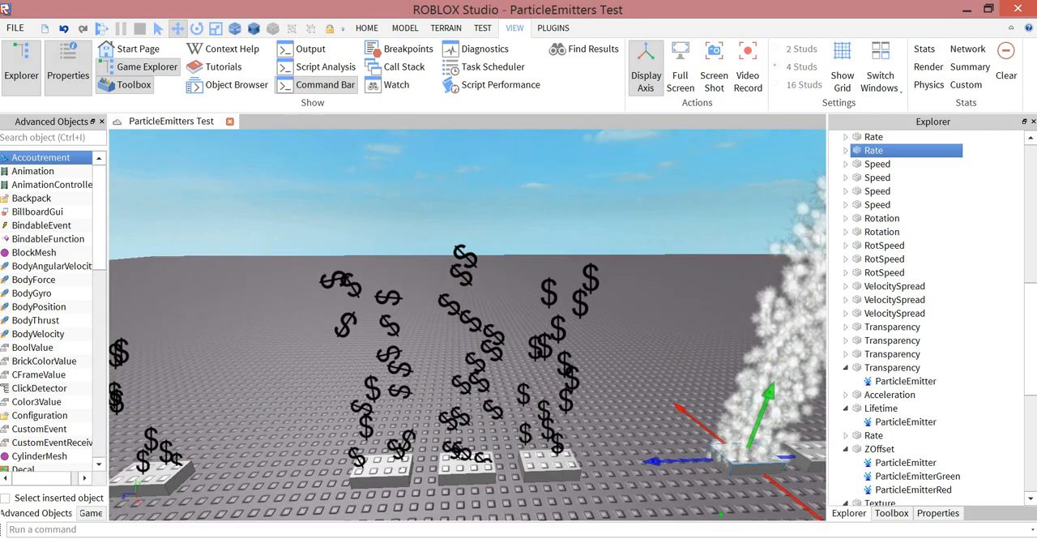
{"action": "left_click", "coordinate": [550, 466]}
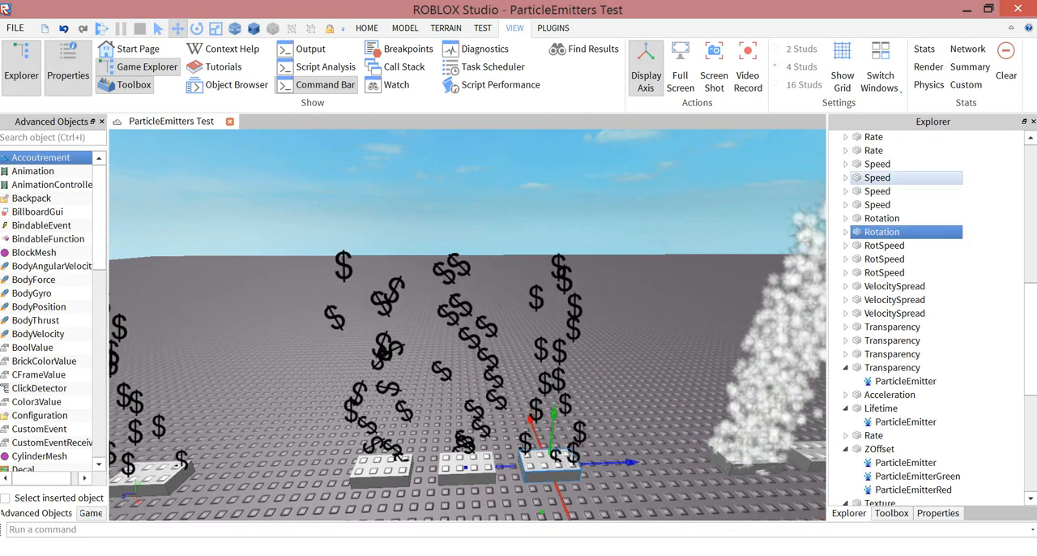
{"action": "left_click", "coordinate": [846, 232]}
{"action": "left_click", "coordinate": [905, 246]}
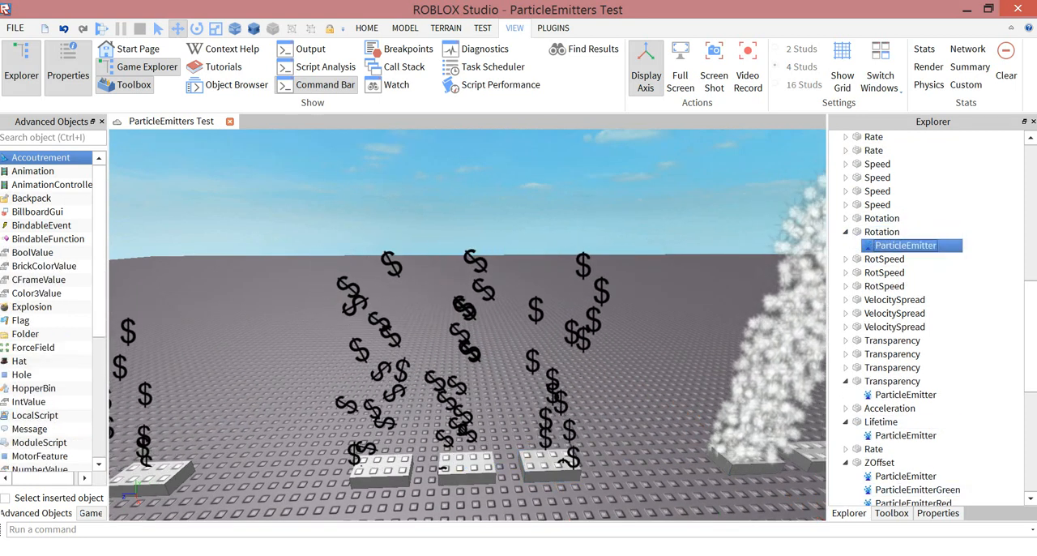
{"action": "left_click", "coordinate": [938, 513]}
- Expand the Rotation property of the selected emitter, set it to 10 and check the dollar-sign particles
{"action": "scroll", "coordinate": [924, 421], "scroll_direction": "down", "scroll_amount": 2}
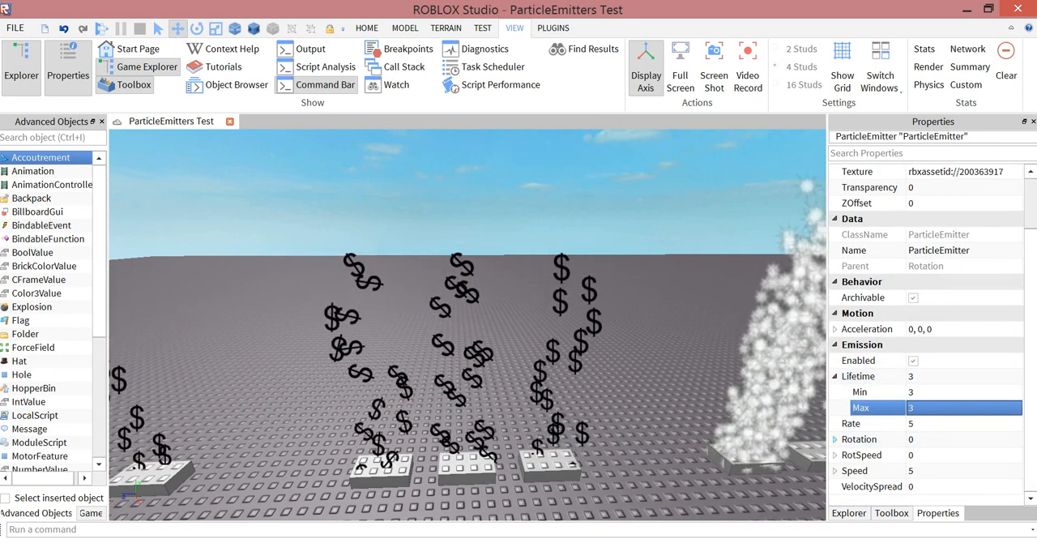
{"action": "double_click", "coordinate": [859, 438]}
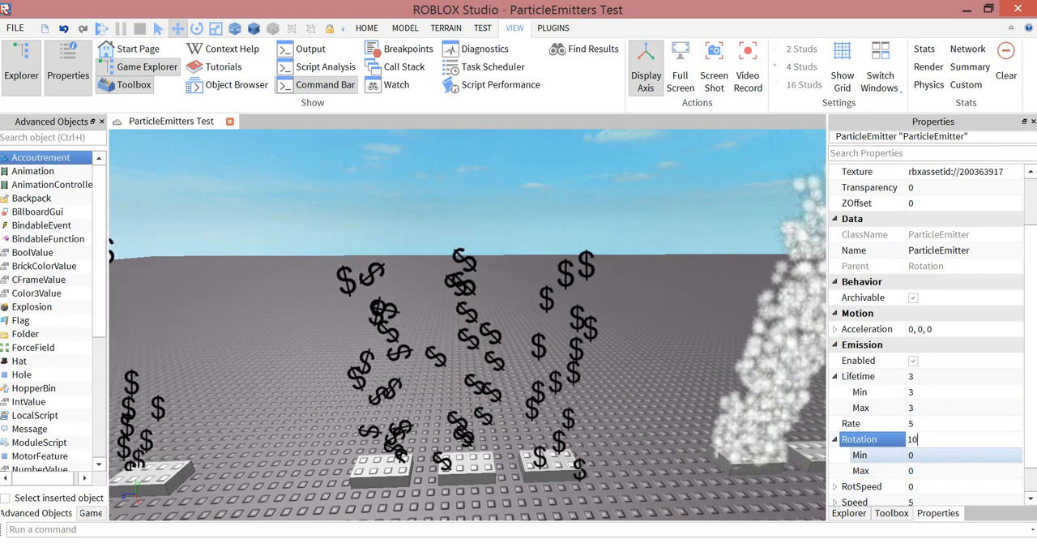
{"action": "type", "text": "10"}
{"action": "key", "text": "Return"}
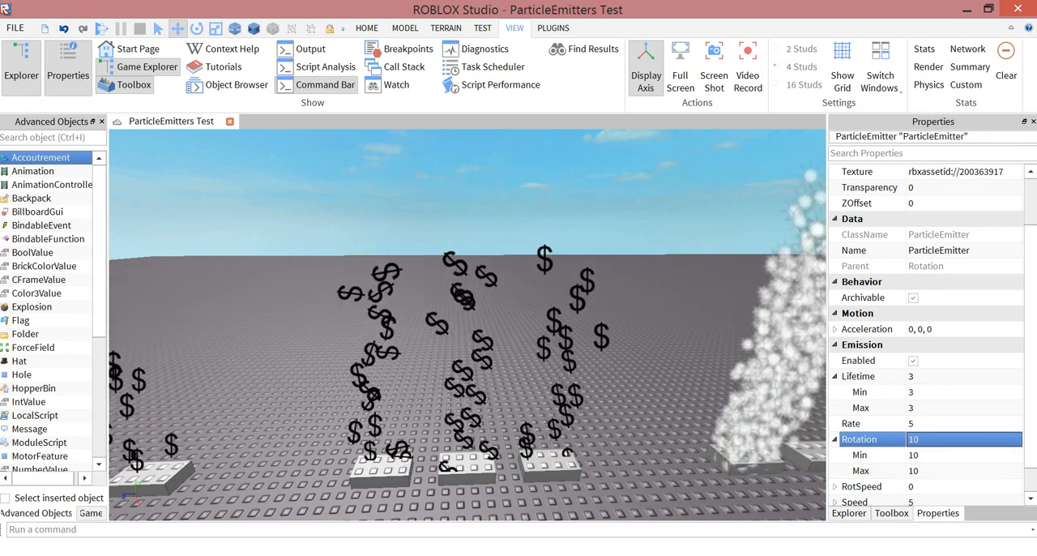
{"action": "right_click_drag", "start_coordinate": [468, 332], "coordinate": [472, 300]}
{"action": "scroll", "coordinate": [471, 299], "scroll_direction": "down", "scroll_amount": 1}
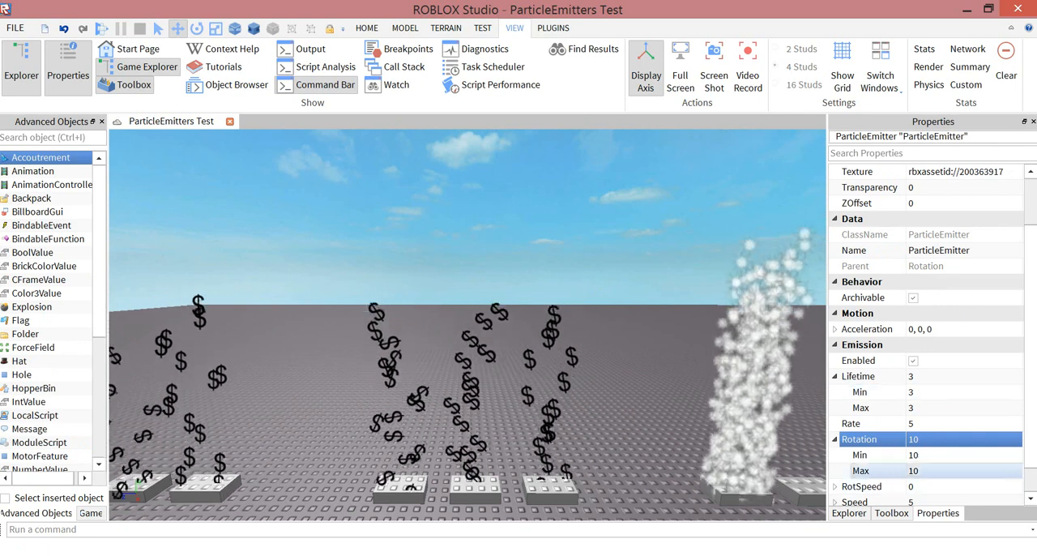
- Set the emitter's Rotation range to 70, 90
{"action": "left_click", "coordinate": [923, 439]}
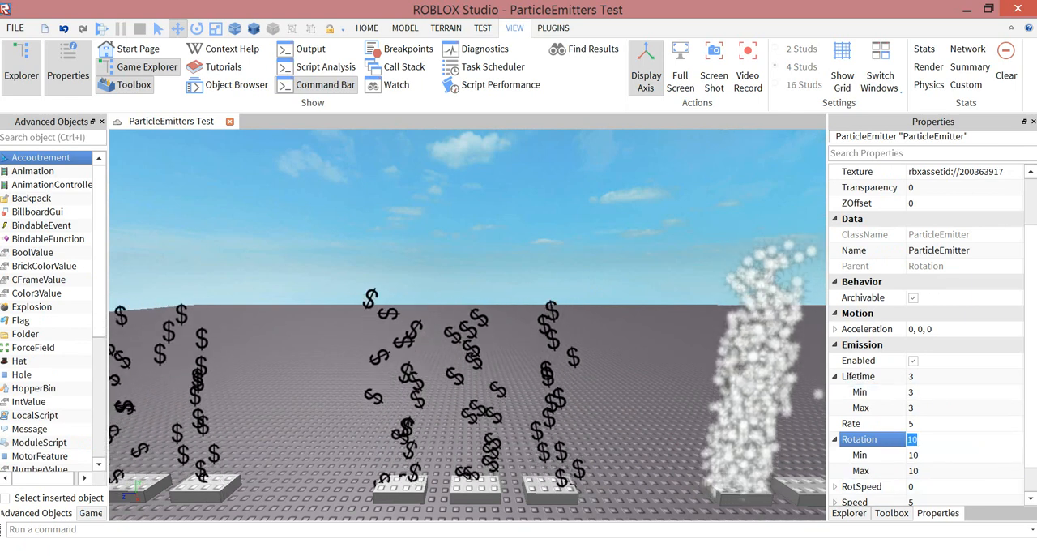
{"action": "key", "text": "Return"}
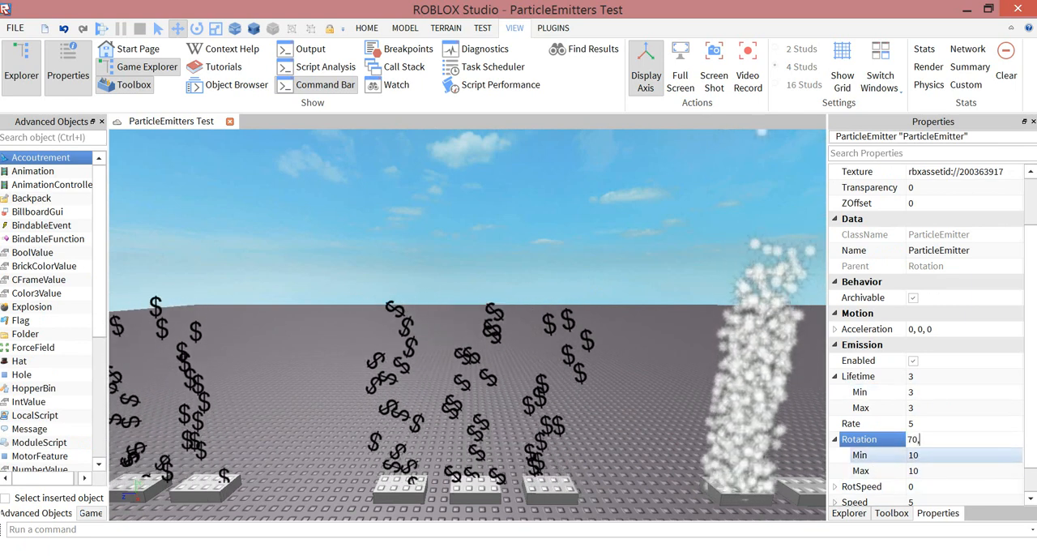
{"action": "key", "text": "Return"}
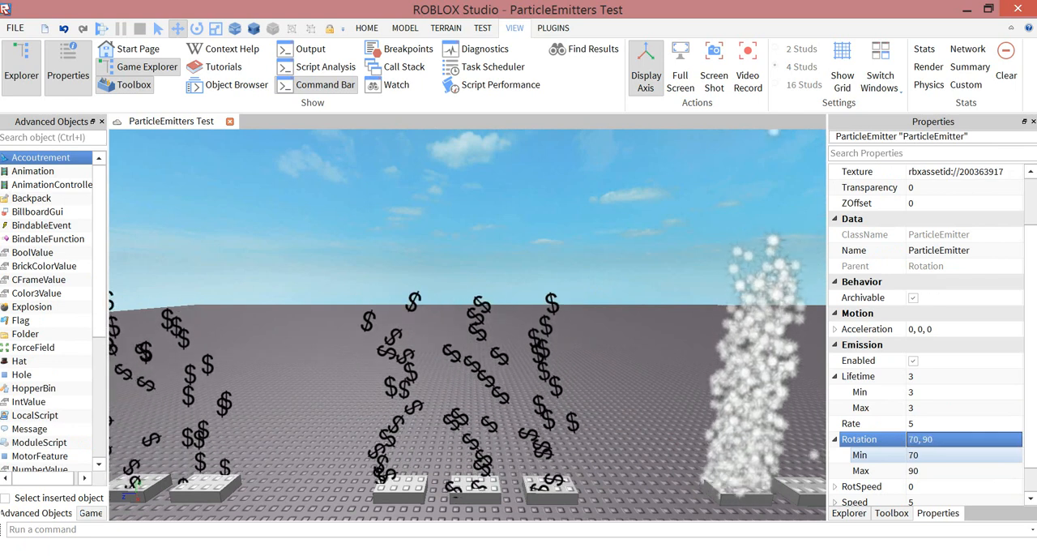
- Set the emitter's Rotation Min to 1 and Max to 70
{"action": "left_click", "coordinate": [924, 456]}
{"action": "type", "text": "1"}
{"action": "left_click", "coordinate": [924, 471]}
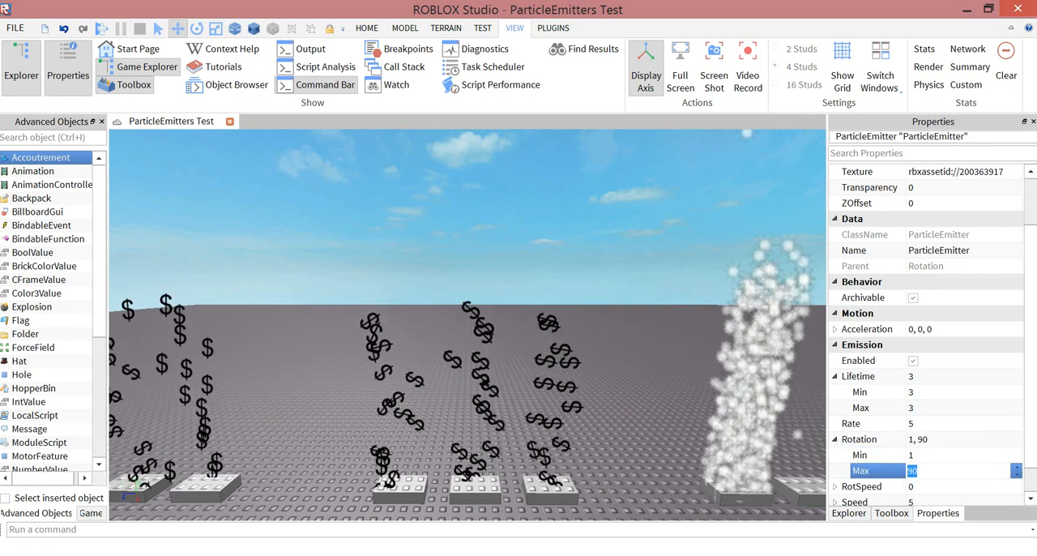
{"action": "type", "text": "70"}
{"action": "key", "text": "Return"}
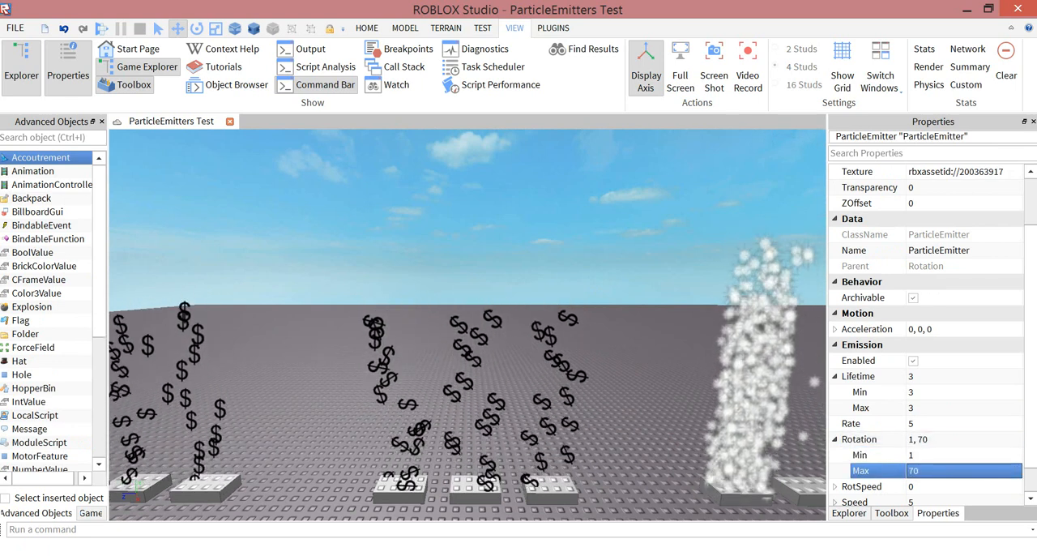
- Clear the selection and examine the next group of three dollar-sign samples beside the Rotation samples
{"action": "left_click", "coordinate": [802, 142]}
{"action": "key", "text": "s"}
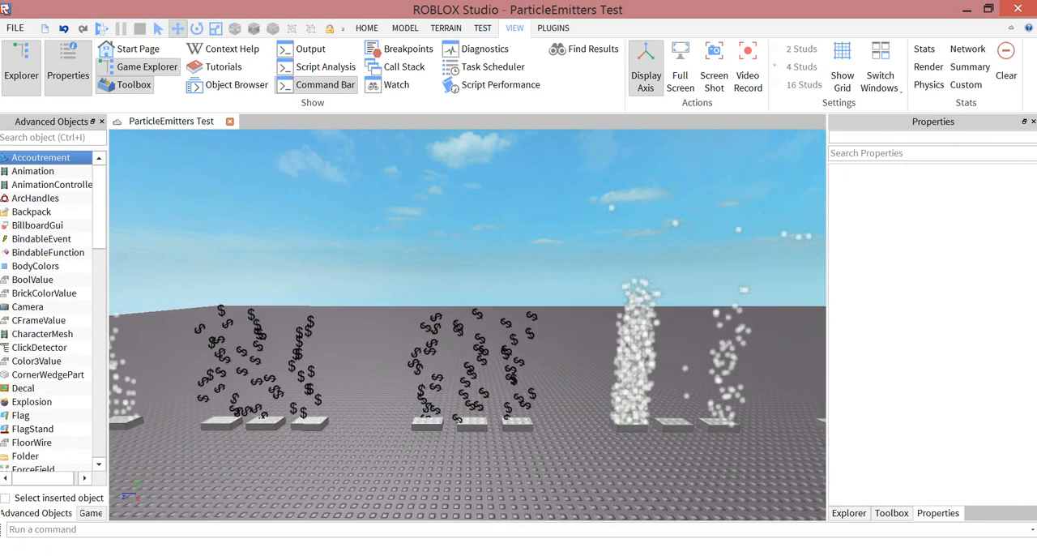
{"action": "key", "text": "a"}
{"action": "key", "text": "w"}
{"action": "key", "text": "d"}
{"action": "key", "text": "w"}
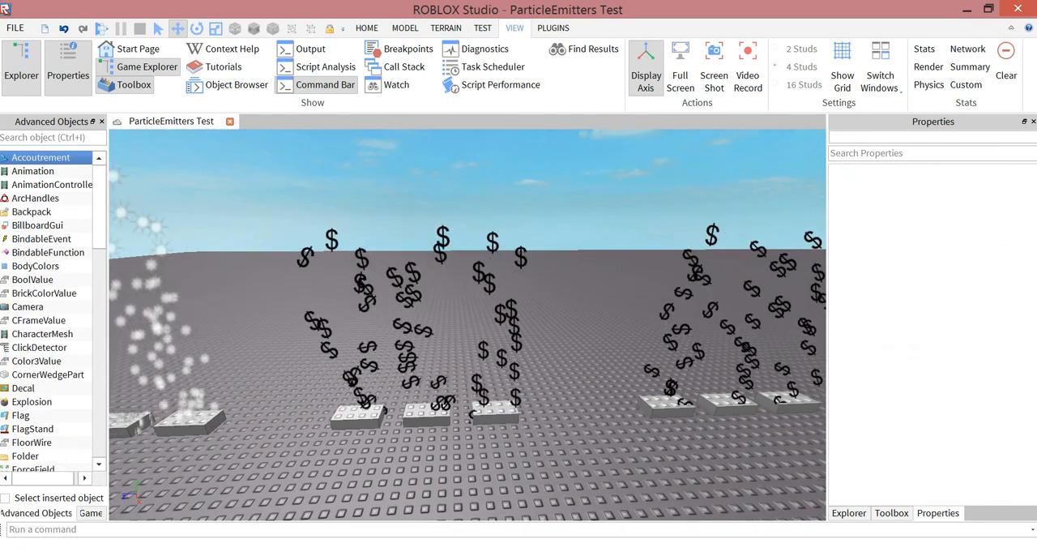
- Expand the first RotSpeed part, select its ParticleEmitter and open the emitter's emission properties
{"action": "left_click", "coordinate": [849, 513]}
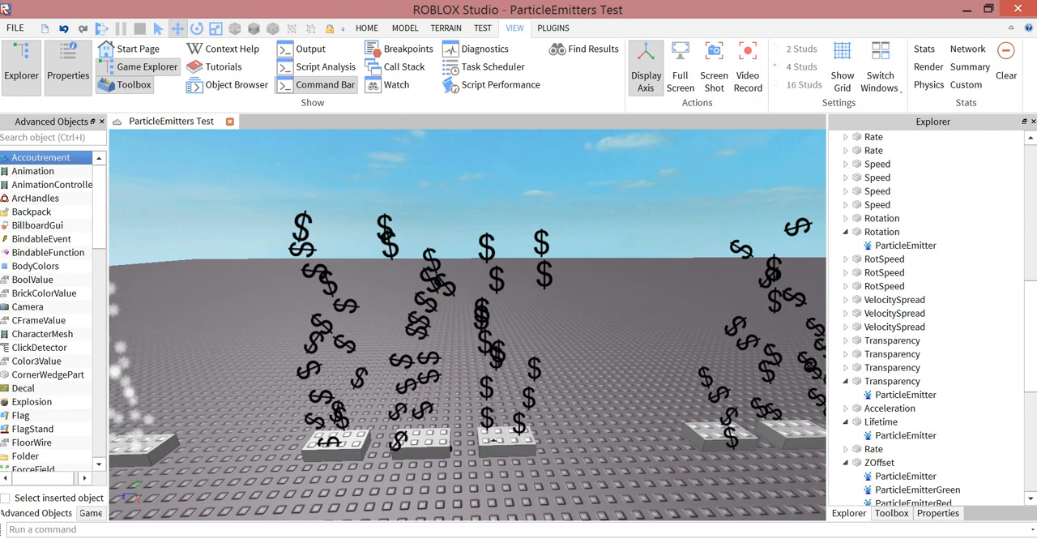
{"action": "scroll", "coordinate": [899, 259], "scroll_direction": "down", "scroll_amount": 1}
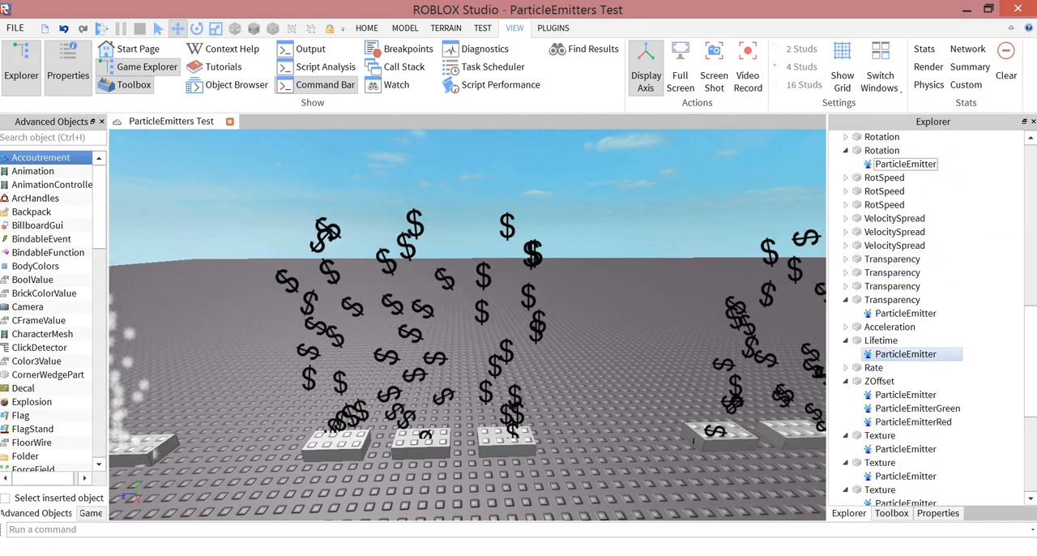
{"action": "left_click", "coordinate": [885, 177]}
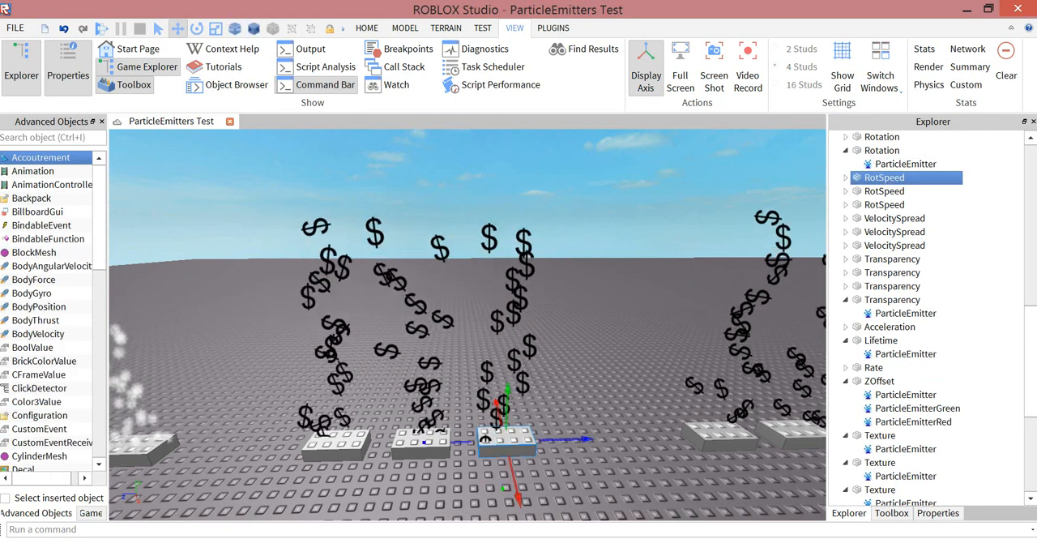
{"action": "left_click", "coordinate": [846, 178]}
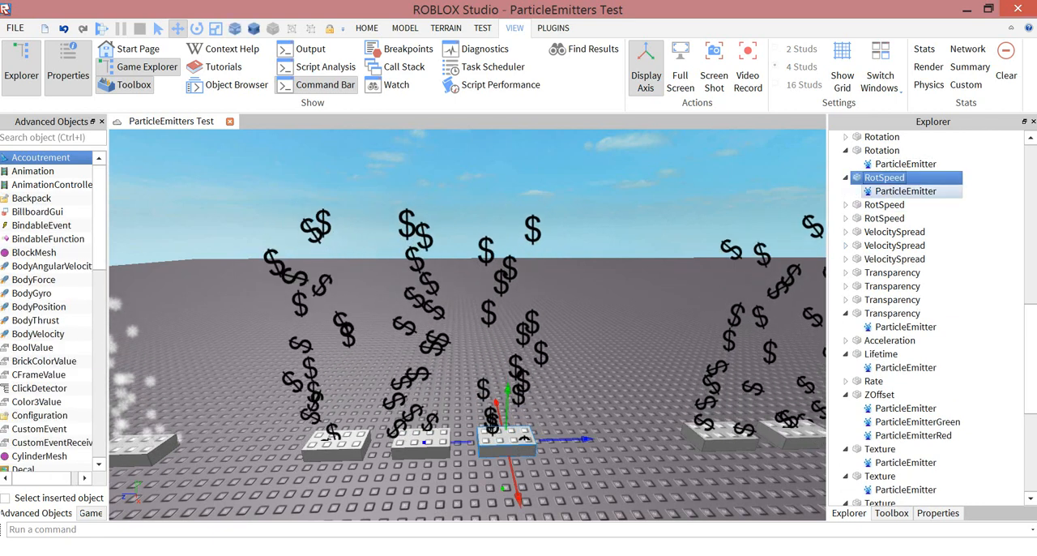
{"action": "left_click", "coordinate": [905, 191]}
{"action": "left_click", "coordinate": [939, 513]}
{"action": "scroll", "coordinate": [932, 430], "scroll_direction": "down", "scroll_amount": 2}
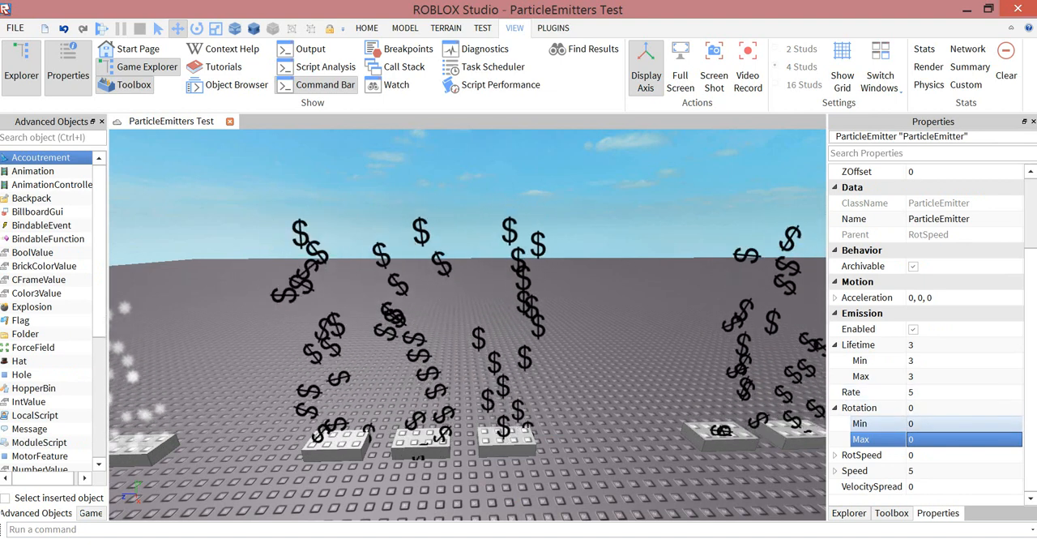
- Set the RotSpeed emitter's Rotation Max to 10
{"action": "left_click", "coordinate": [924, 424]}
{"action": "type", "text": "10"}
{"action": "key", "text": "Tab"}
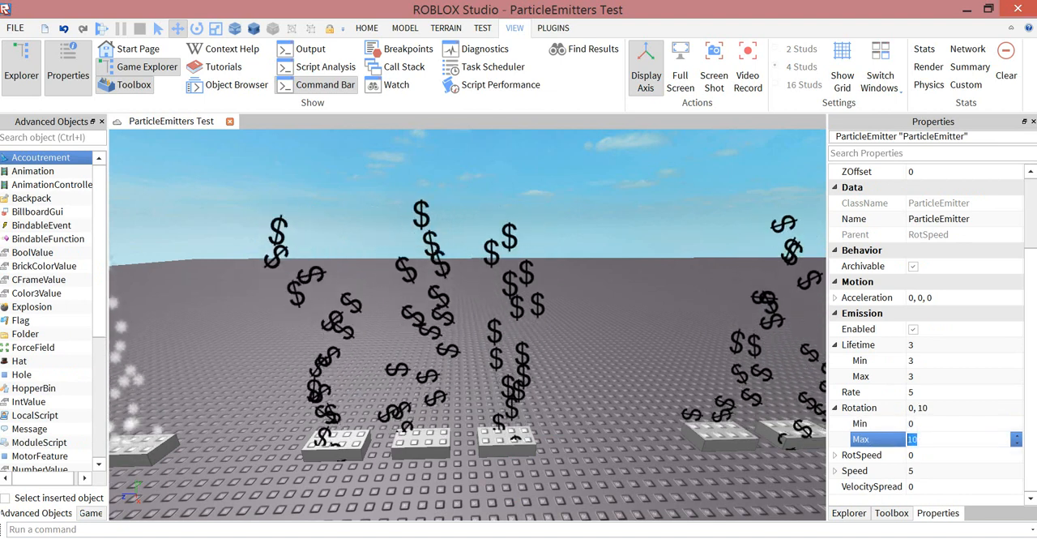
{"action": "key", "text": "Return"}
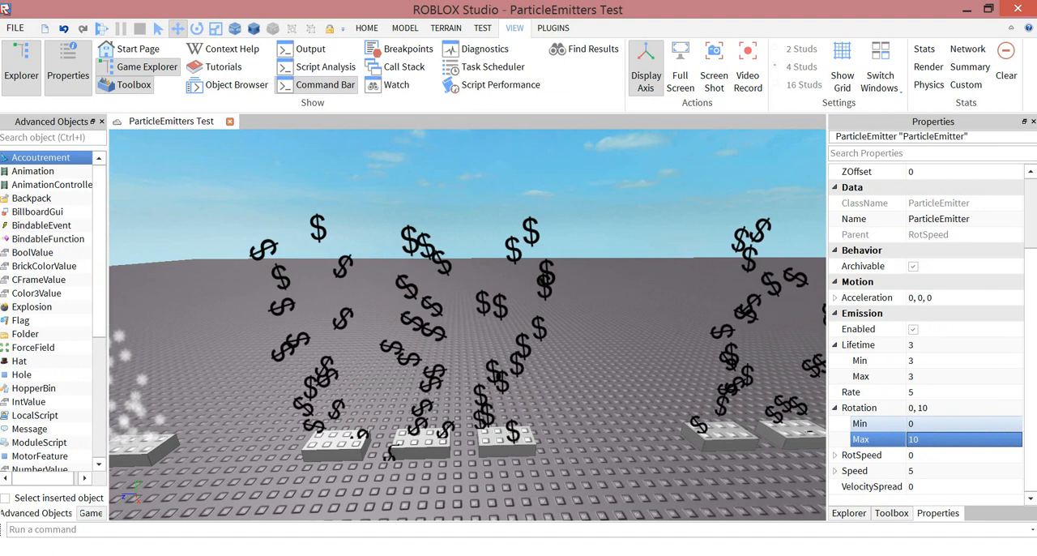
- Set the RotSpeed emitter's Rotation Max to 720
{"action": "left_click", "coordinate": [940, 439]}
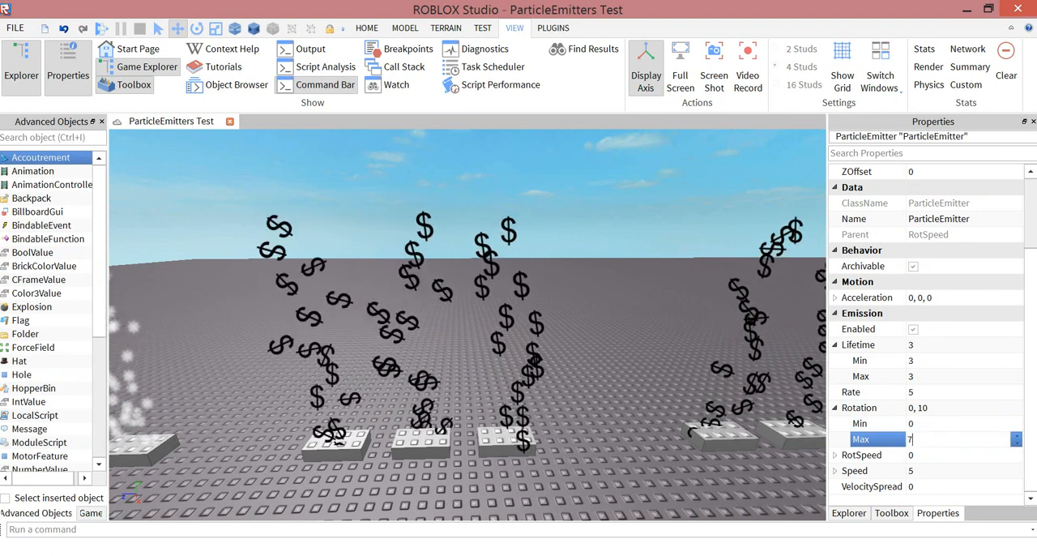
{"action": "type", "text": "720"}
{"action": "key", "text": "Return"}
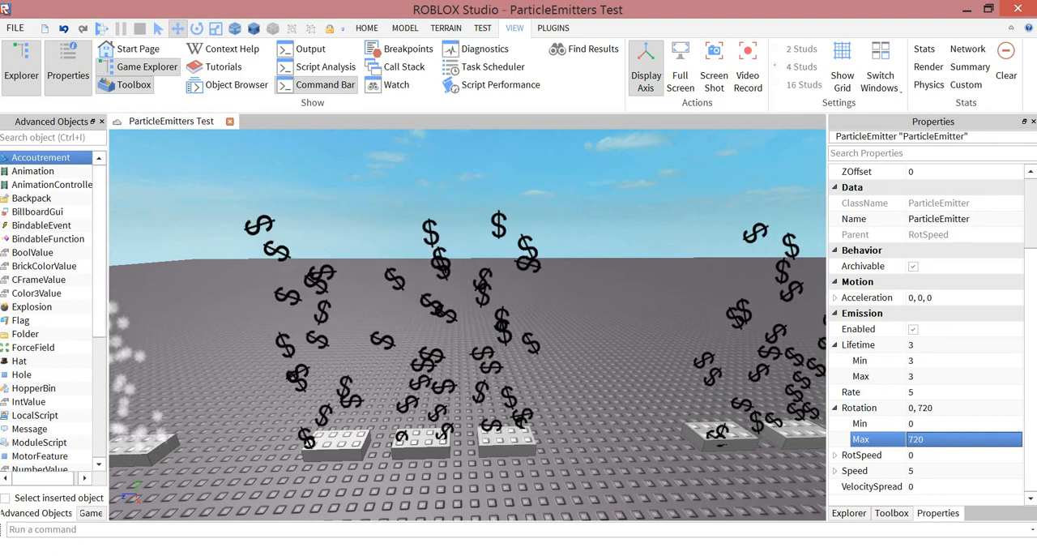
- Select the Speed sample part beside the dollar-sign samples and open the properties of its ParticleEmitter
{"action": "key", "text": "a"}
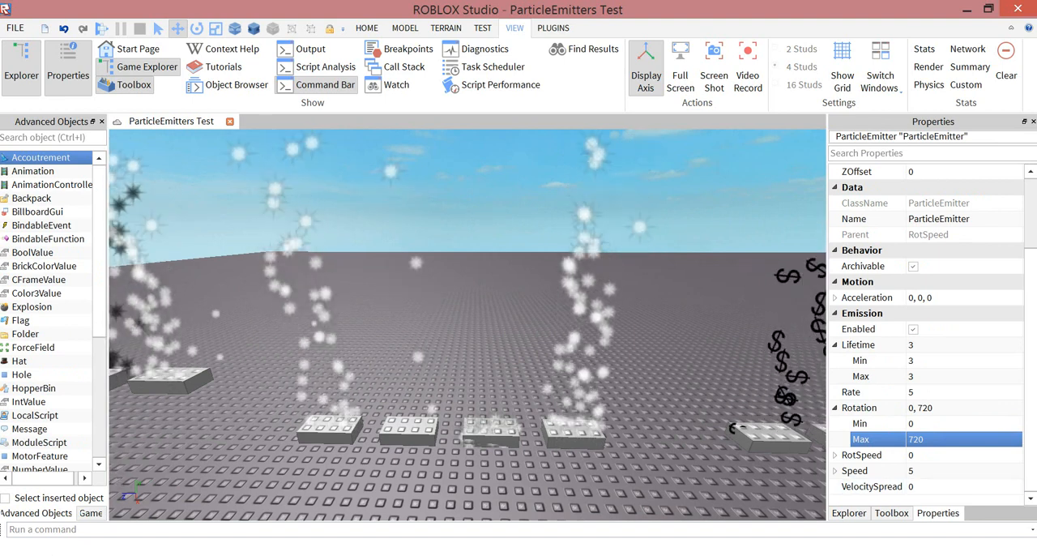
{"action": "left_click", "coordinate": [849, 512]}
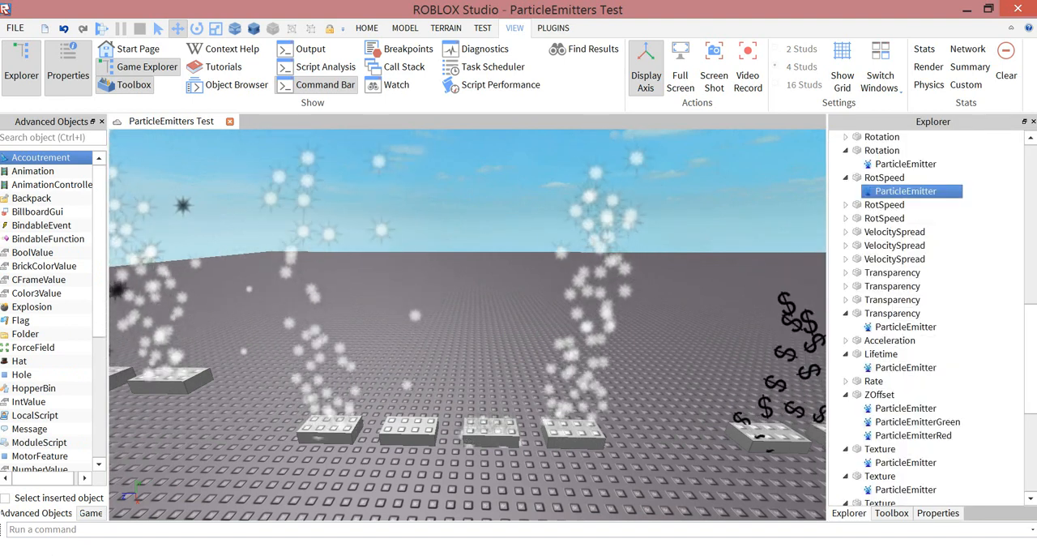
{"action": "right_click_drag", "start_coordinate": [468, 324], "coordinate": [486, 280]}
{"action": "left_click", "coordinate": [555, 460]}
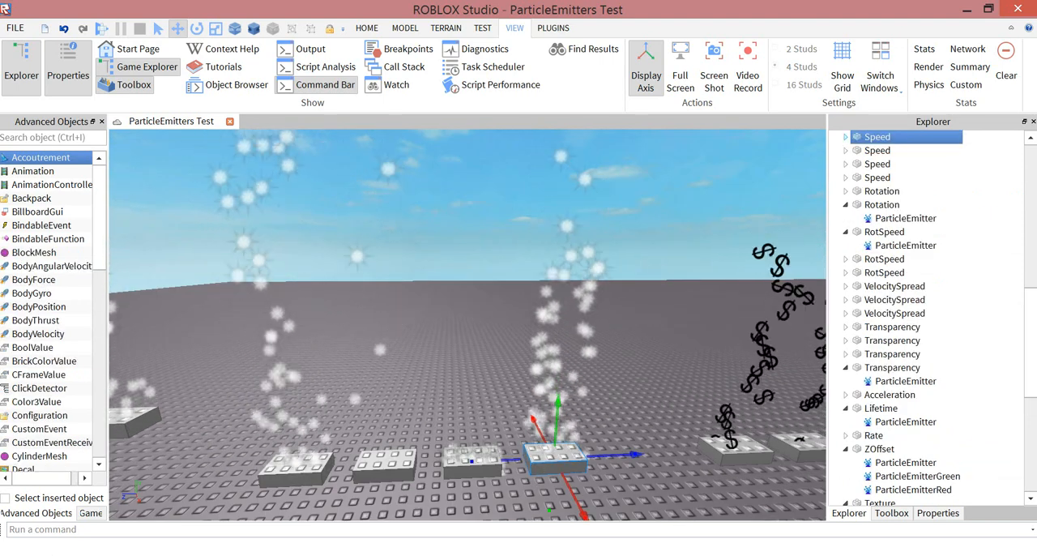
{"action": "left_click", "coordinate": [845, 137]}
{"action": "left_click", "coordinate": [905, 151]}
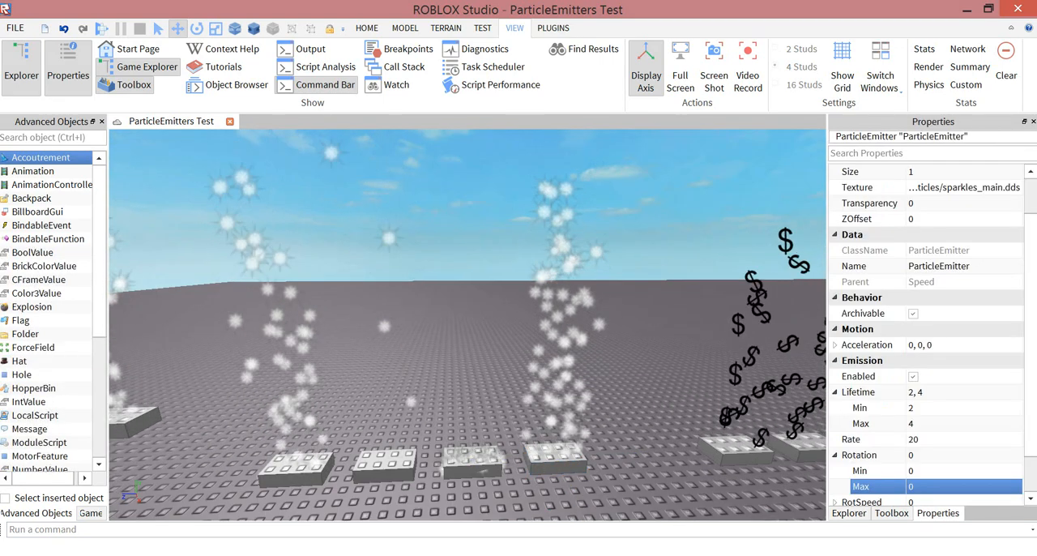
{"action": "left_click", "coordinate": [938, 513]}
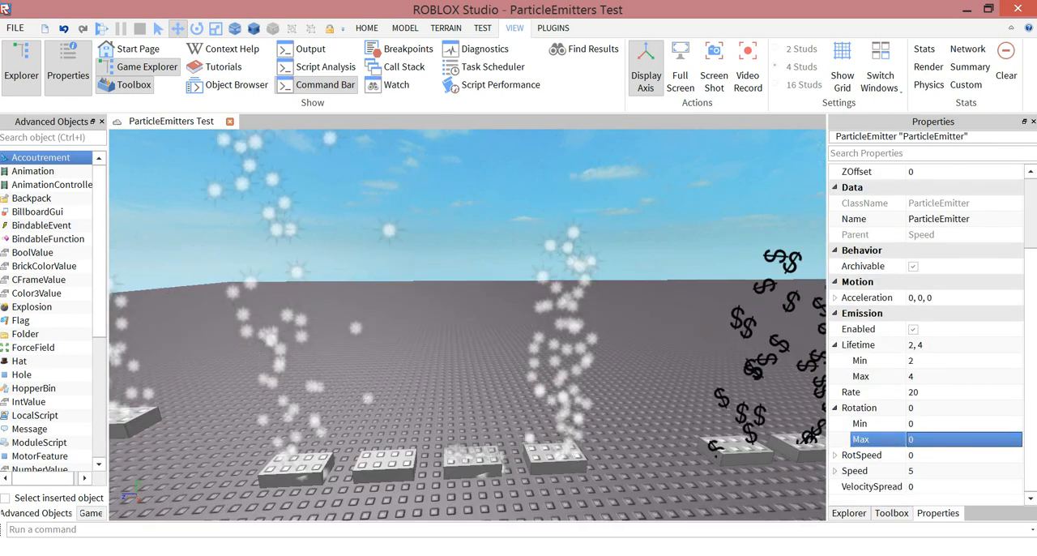
- Expand the emitter's Speed property and set its Min to 1 and Max to 50
{"action": "left_click", "coordinate": [834, 471]}
{"action": "scroll", "coordinate": [875, 431], "scroll_direction": "down", "scroll_amount": 1}
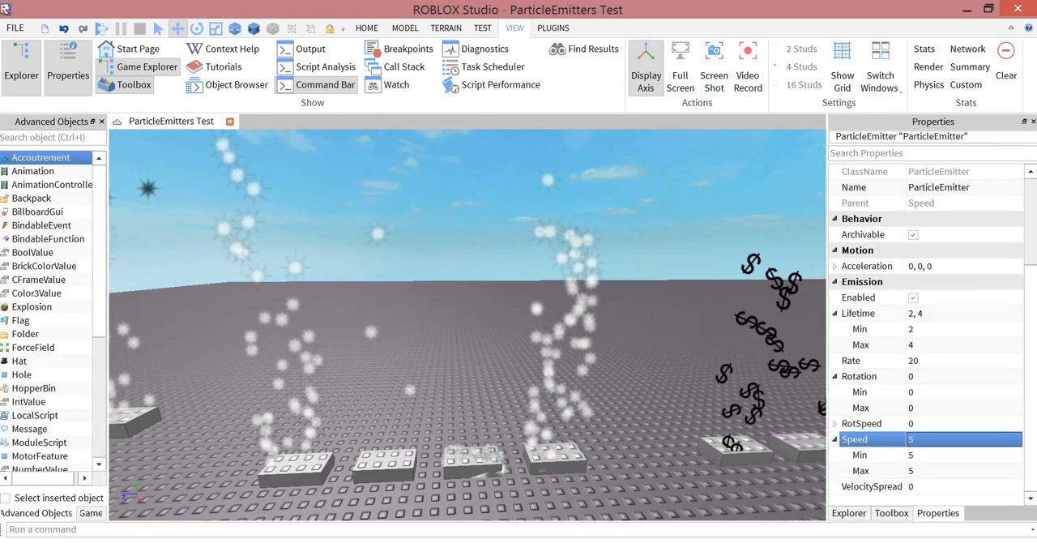
{"action": "left_click", "coordinate": [931, 456]}
{"action": "type", "text": "1"}
{"action": "left_click", "coordinate": [932, 470]}
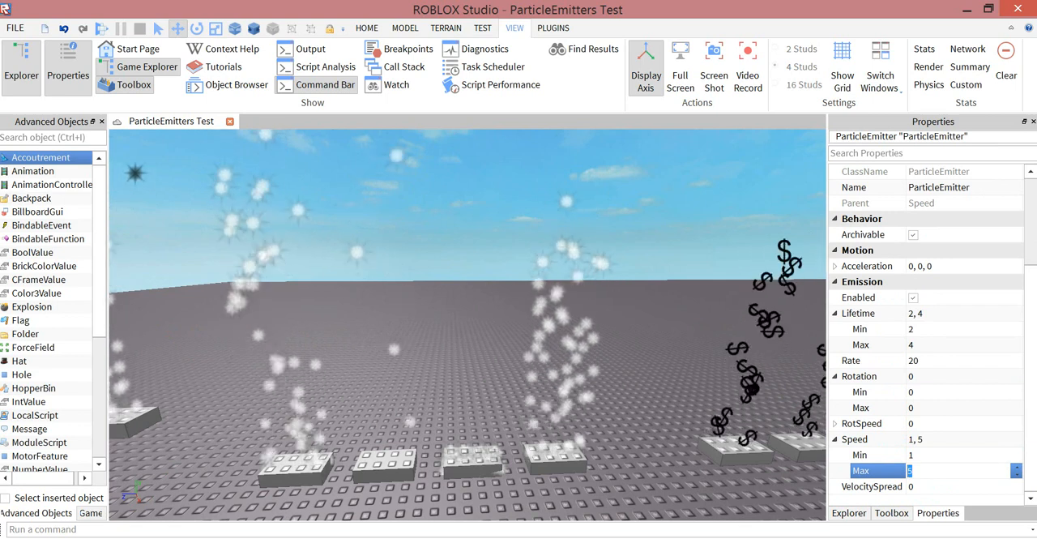
{"action": "type", "text": "50"}
{"action": "key", "text": "Return"}
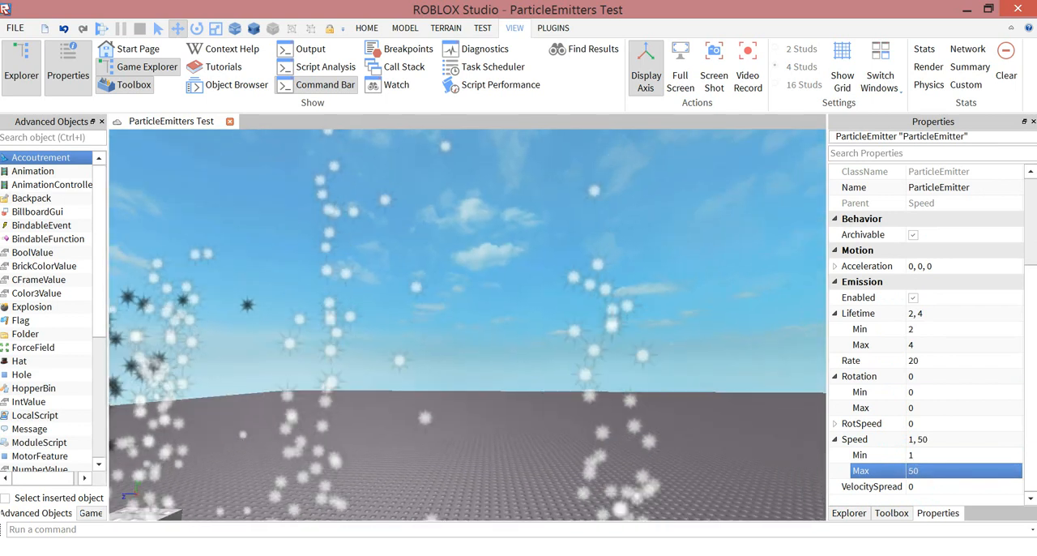
- Examine the particles rising into the sky above the edited Speed sample and clear the selection
{"action": "scroll", "coordinate": [467, 324], "scroll_direction": "down", "scroll_amount": 3}
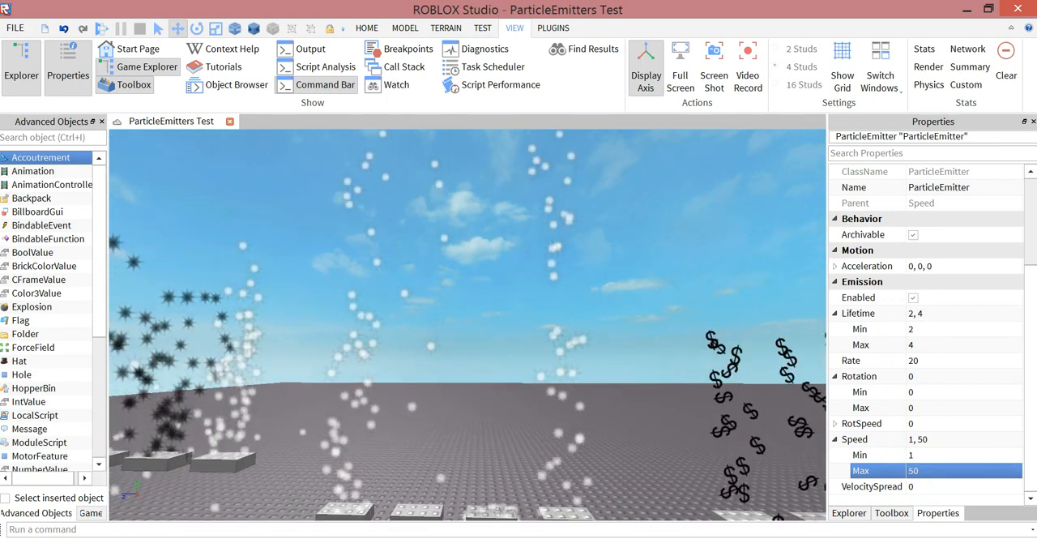
{"action": "right_click_drag", "start_coordinate": [467, 324], "coordinate": [468, 211]}
{"action": "scroll", "coordinate": [467, 324], "scroll_direction": "up", "scroll_amount": 3}
{"action": "scroll", "coordinate": [468, 324], "scroll_direction": "down", "scroll_amount": 2}
{"action": "key", "text": "d"}
{"action": "key", "text": "w"}
{"action": "key", "text": "s"}
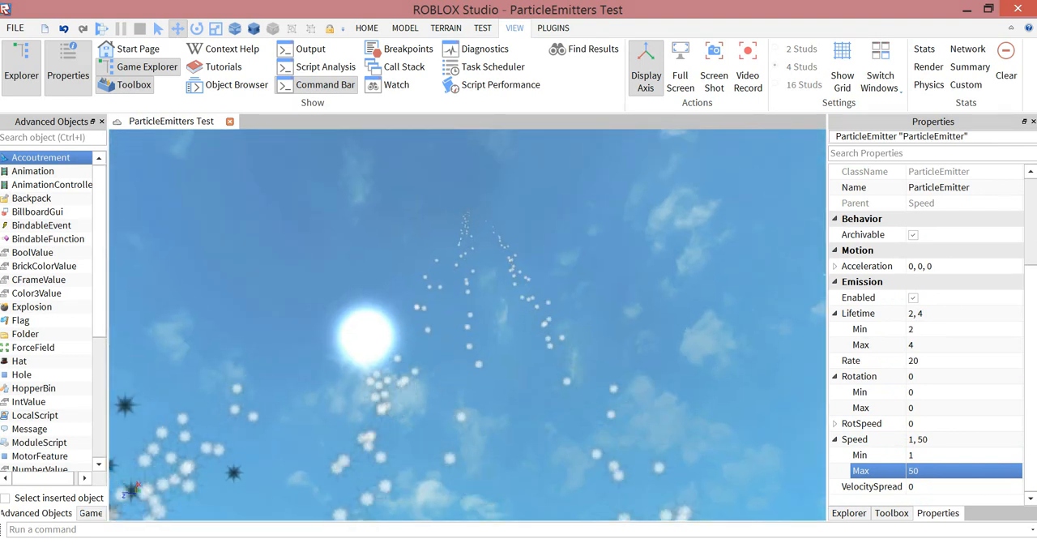
{"action": "key", "text": "s"}
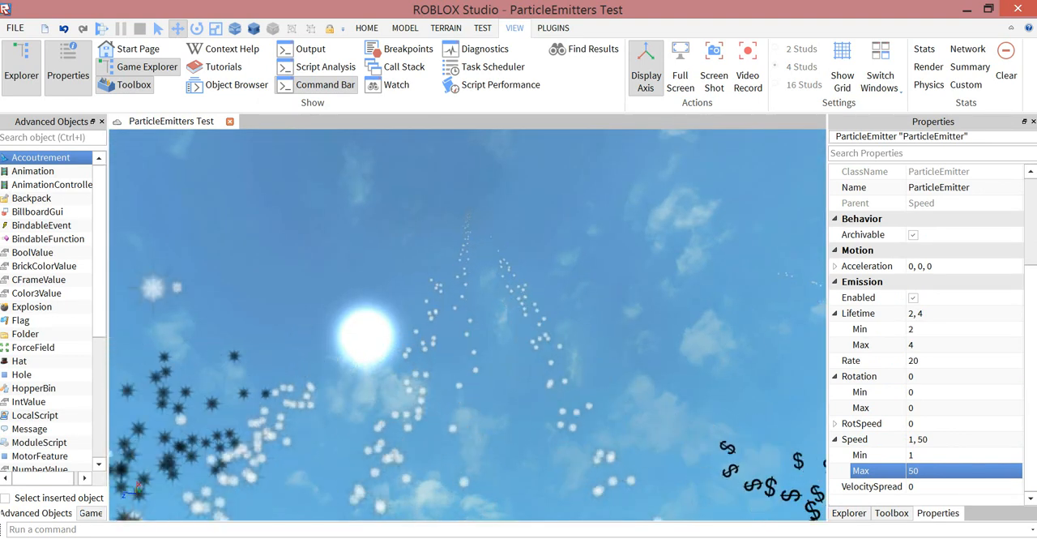
{"action": "right_click_drag", "start_coordinate": [467, 210], "coordinate": [491, 235]}
{"action": "key", "text": "s"}
{"action": "key", "text": "w"}
{"action": "key", "text": "w"}
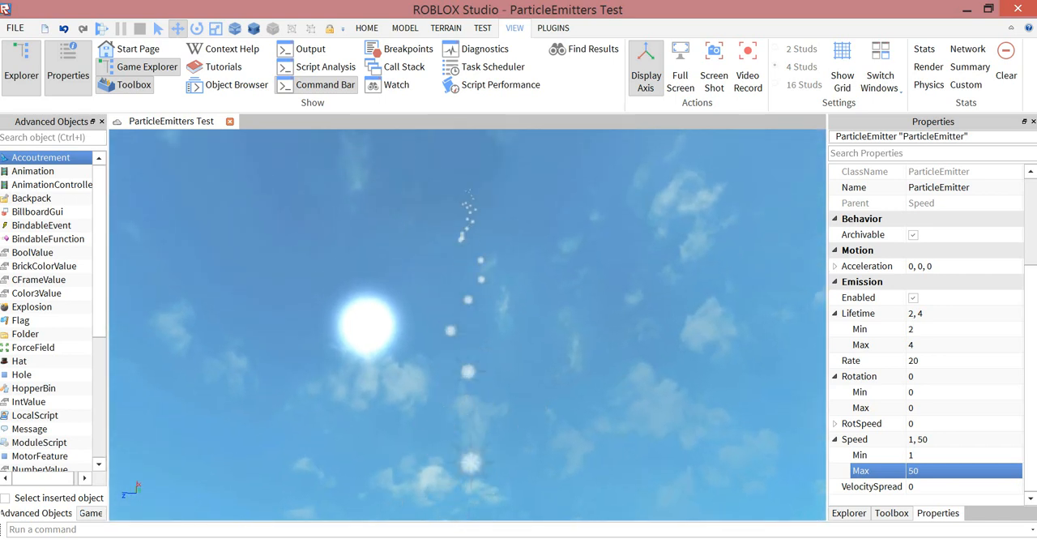
{"action": "right_click_drag", "start_coordinate": [491, 234], "coordinate": [486, 304]}
{"action": "key", "text": "w"}
{"action": "key", "text": "s"}
{"action": "left_click", "coordinate": [486, 304]}
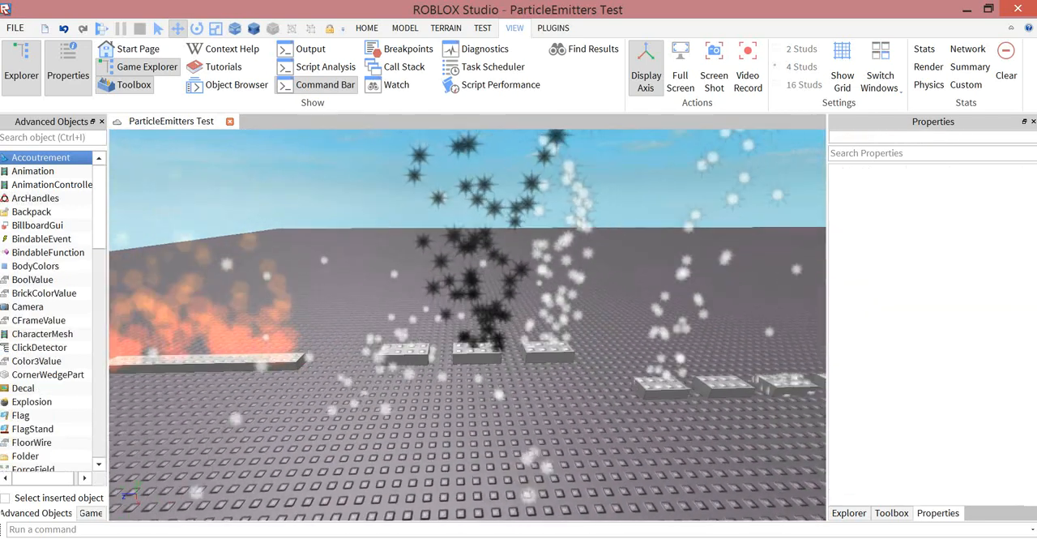
- Examine the three neighbouring samples with black and white star particles from close up and from a low angle
{"action": "key", "text": "w"}
{"action": "key", "text": "a"}
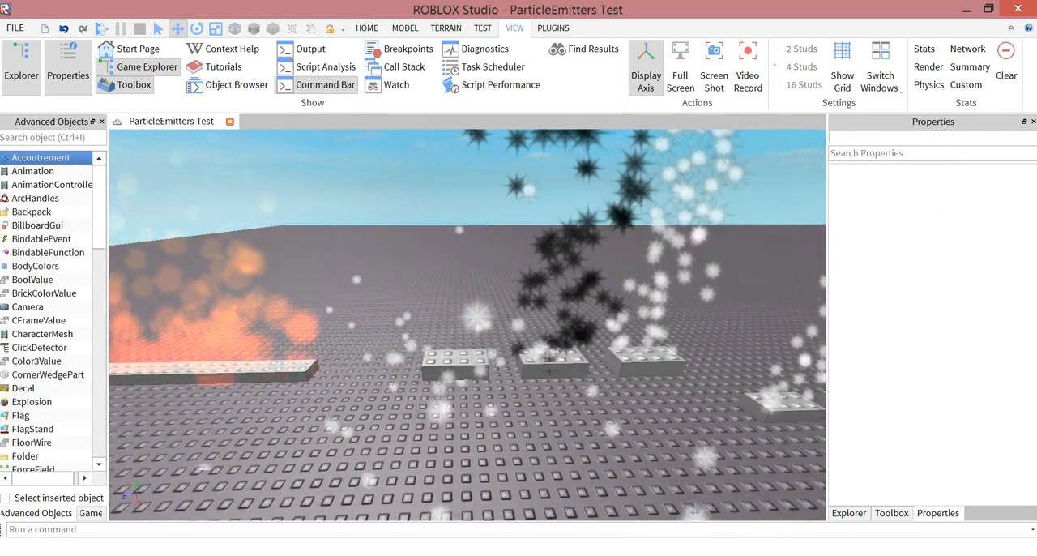
{"action": "left_click", "coordinate": [849, 513]}
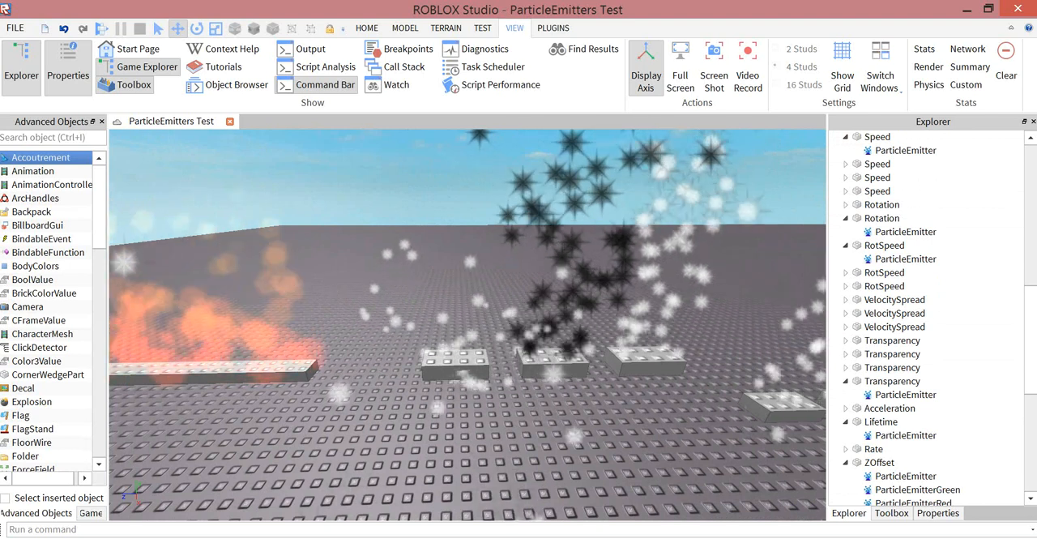
{"action": "right_click_drag", "start_coordinate": [486, 324], "coordinate": [478, 277]}
{"action": "key", "text": "d"}
{"action": "key", "text": "w"}
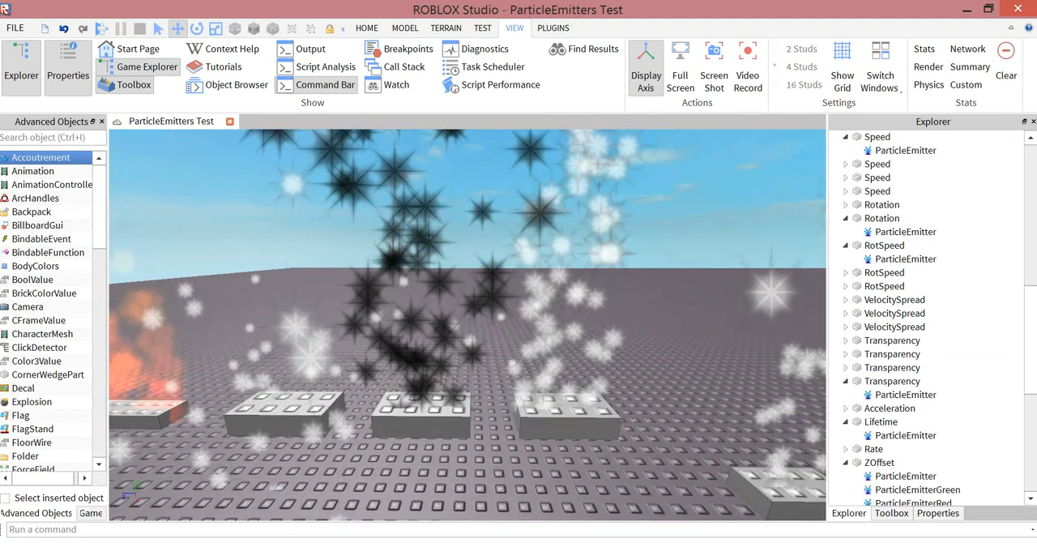
{"action": "key", "text": "d"}
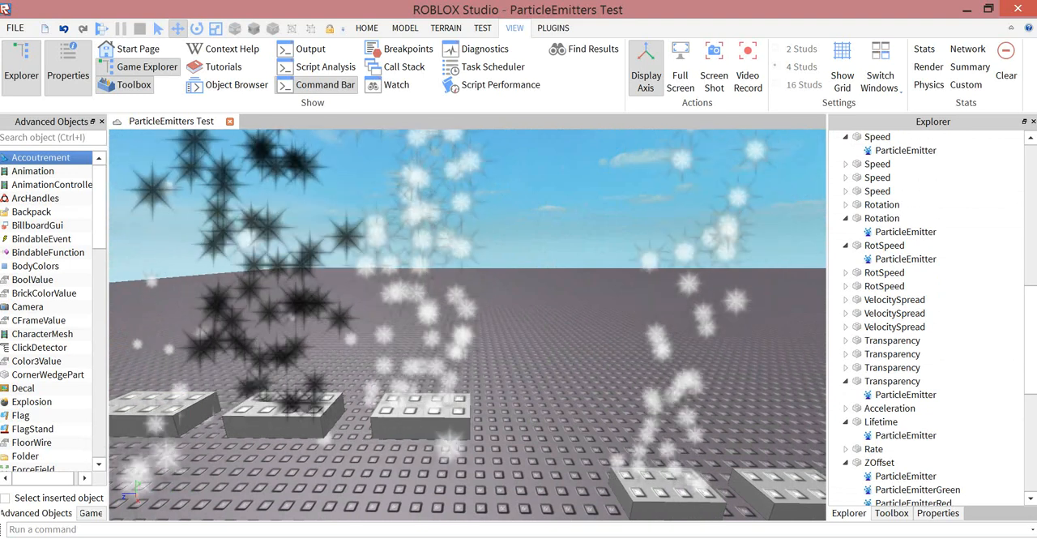
{"action": "key", "text": "w"}
{"action": "right_click_drag", "start_coordinate": [478, 277], "coordinate": [476, 235]}
{"action": "key", "text": "s"}
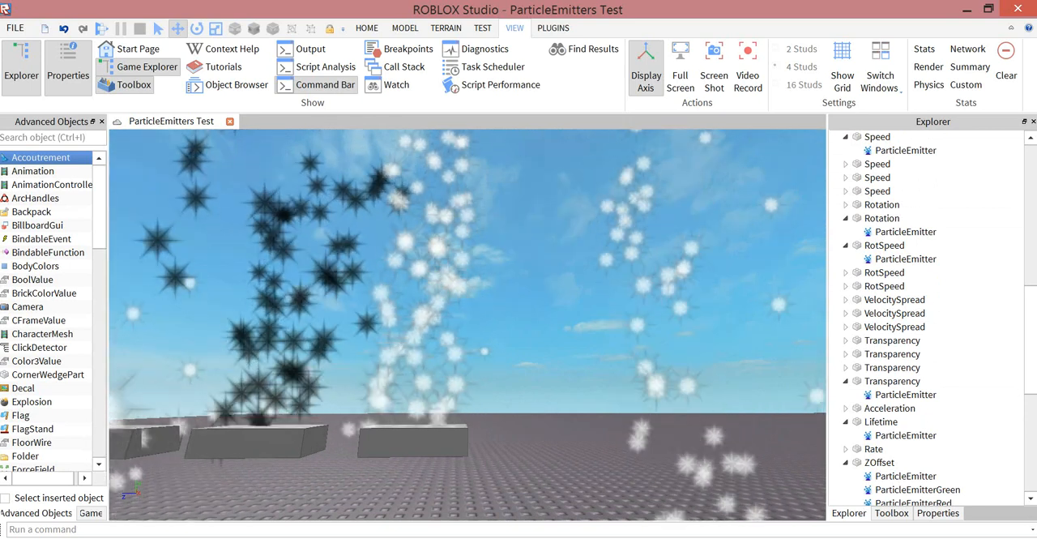
- Select the first VelocitySpread part and the middle one in turn and try to move each vertically
{"action": "left_click", "coordinate": [893, 300]}
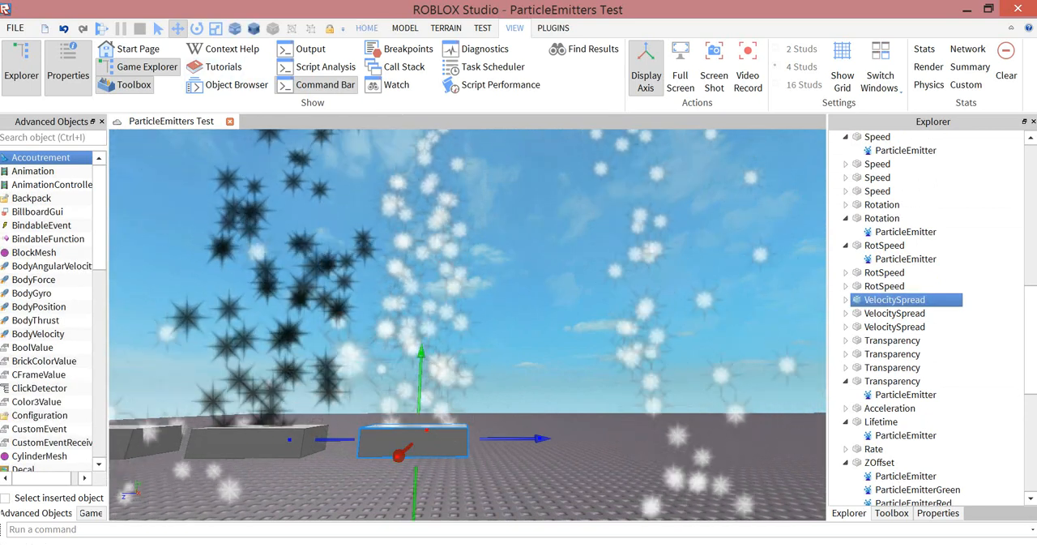
{"action": "left_click", "coordinate": [367, 27]}
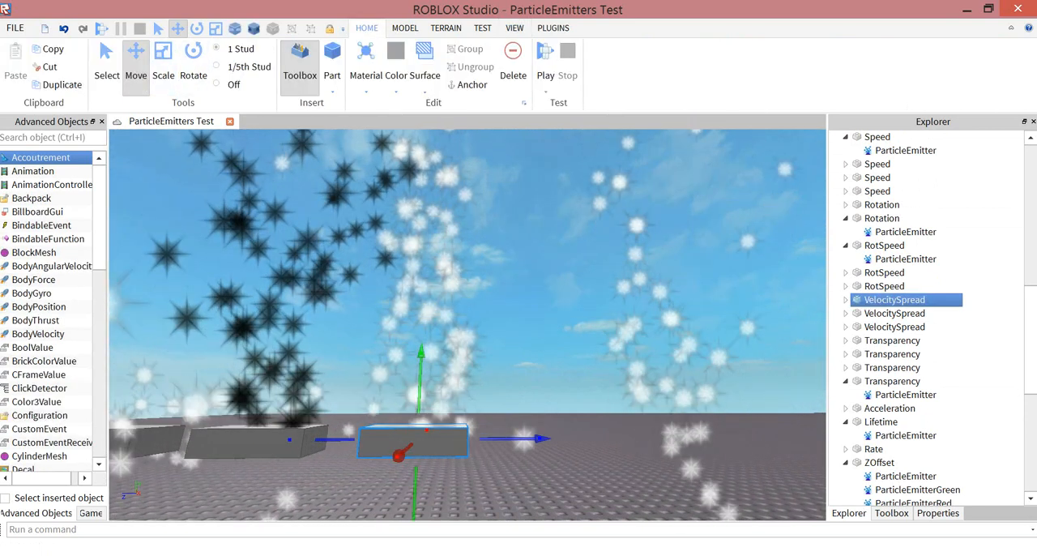
{"action": "left_click_drag", "start_coordinate": [421, 352], "coordinate": [420, 375]}
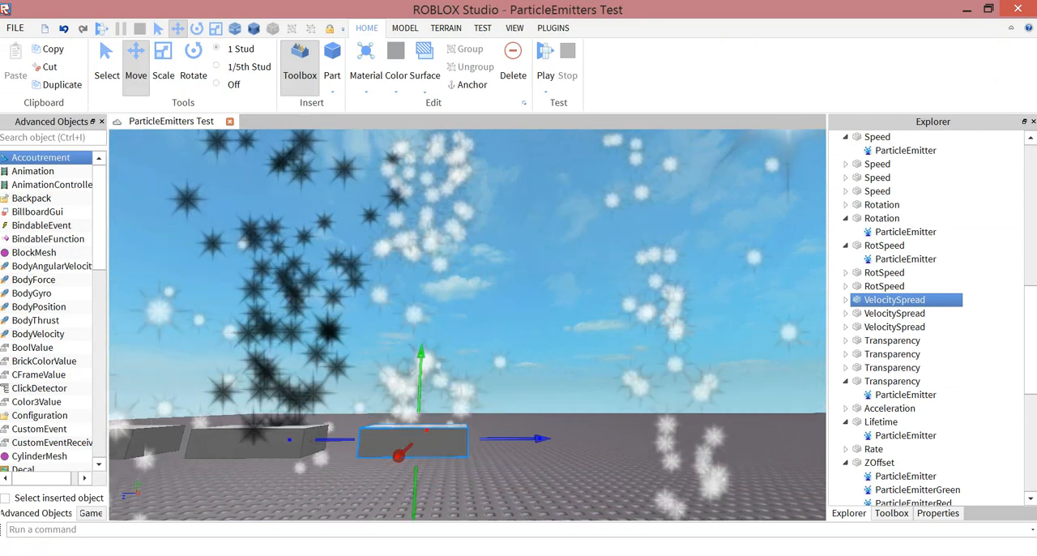
{"action": "left_click", "coordinate": [503, 324]}
{"action": "key", "text": "a"}
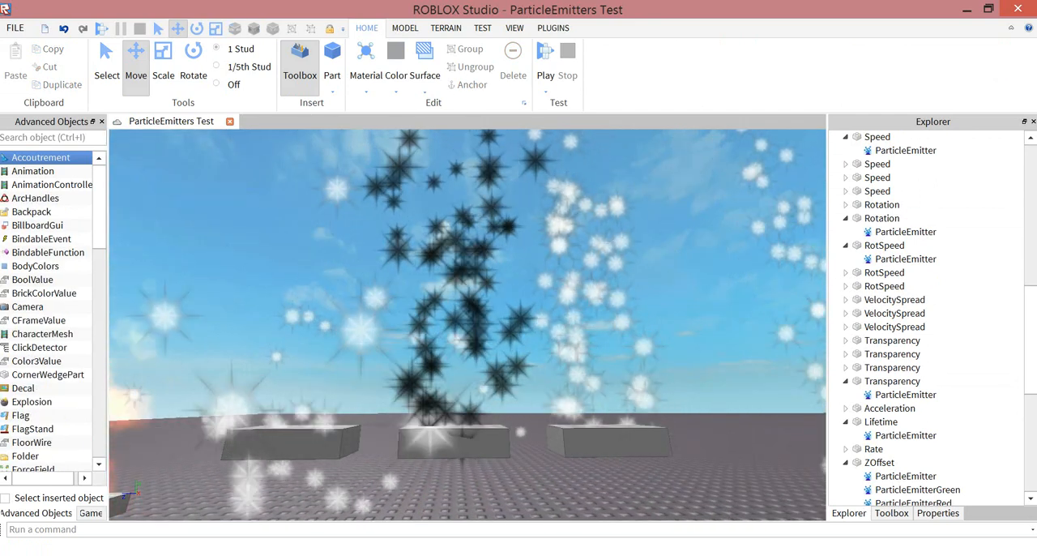
{"action": "left_click", "coordinate": [454, 443]}
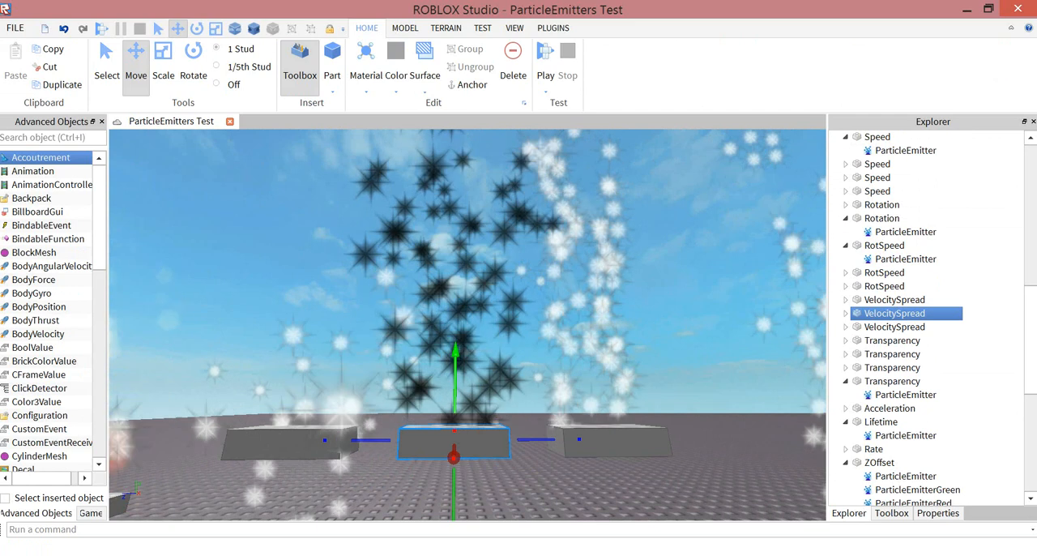
{"action": "mouse_move", "coordinate": [455, 352]}
{"action": "left_mouse_down"}
{"action": "mouse_move", "coordinate": [455, 243]}
{"action": "mouse_move", "coordinate": [455, 353]}
{"action": "mouse_move", "coordinate": [526, 363]}
{"action": "mouse_move", "coordinate": [428, 338]}
{"action": "mouse_move", "coordinate": [402, 347]}
{"action": "mouse_move", "coordinate": [456, 333]}
{"action": "left_mouse_up"}
- Try rotating the third VelocitySpread part to several angles, turn it back level and clear the selection
{"action": "left_click", "coordinate": [193, 65]}
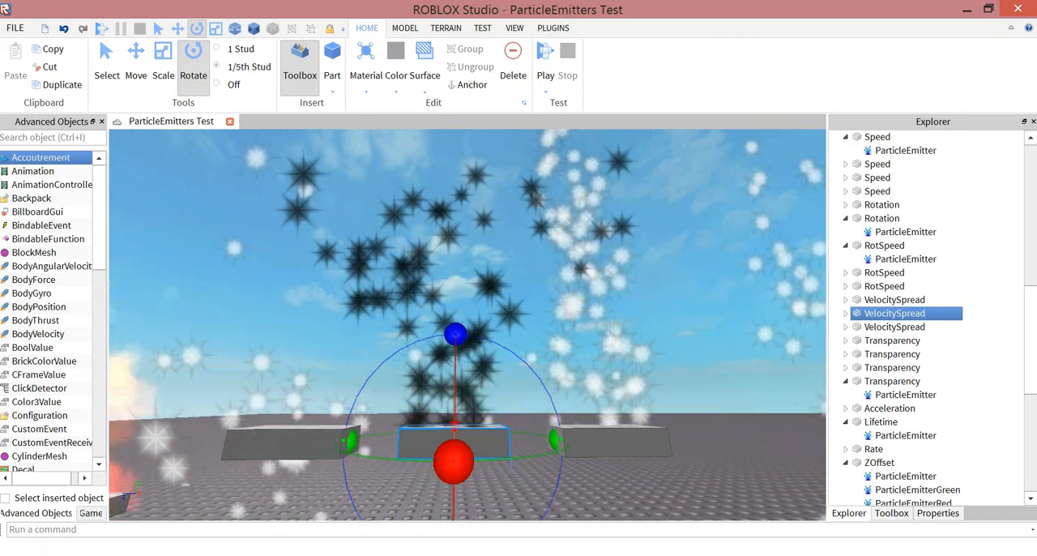
{"action": "key", "text": "a"}
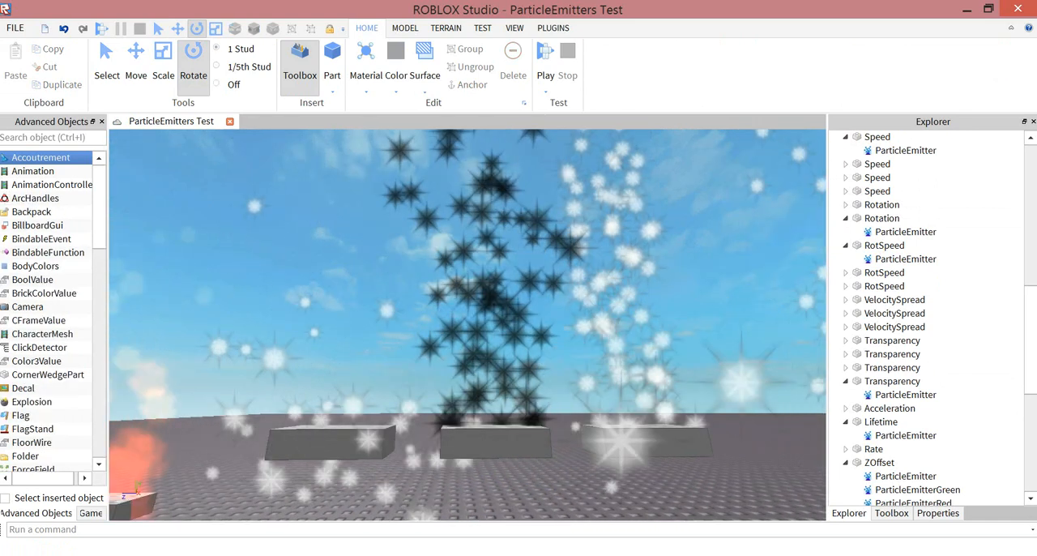
{"action": "key", "text": "s"}
{"action": "left_click", "coordinate": [486, 398]}
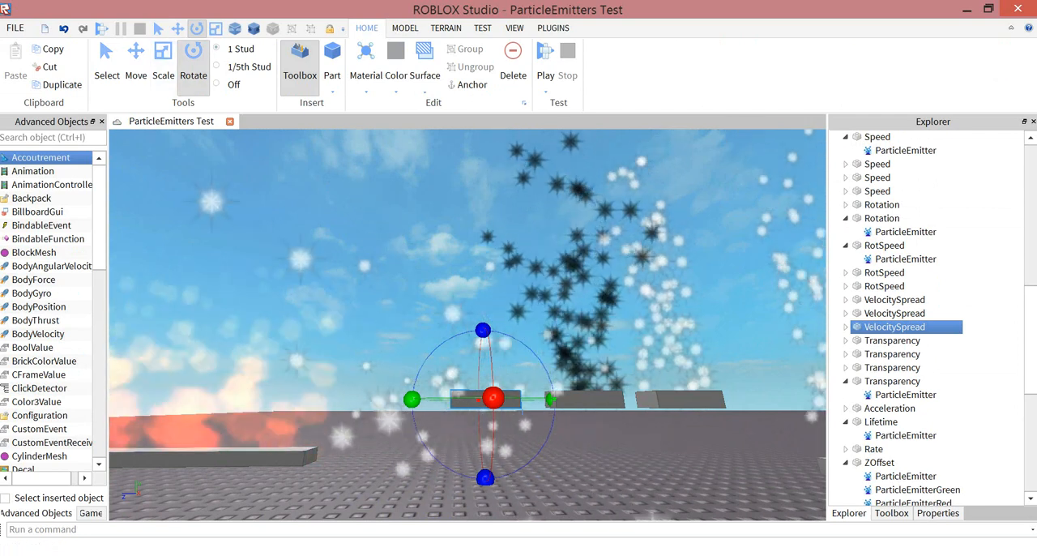
{"action": "left_click_drag", "start_coordinate": [431, 455], "coordinate": [536, 443]}
{"action": "left_click_drag", "start_coordinate": [484, 466], "coordinate": [432, 444]}
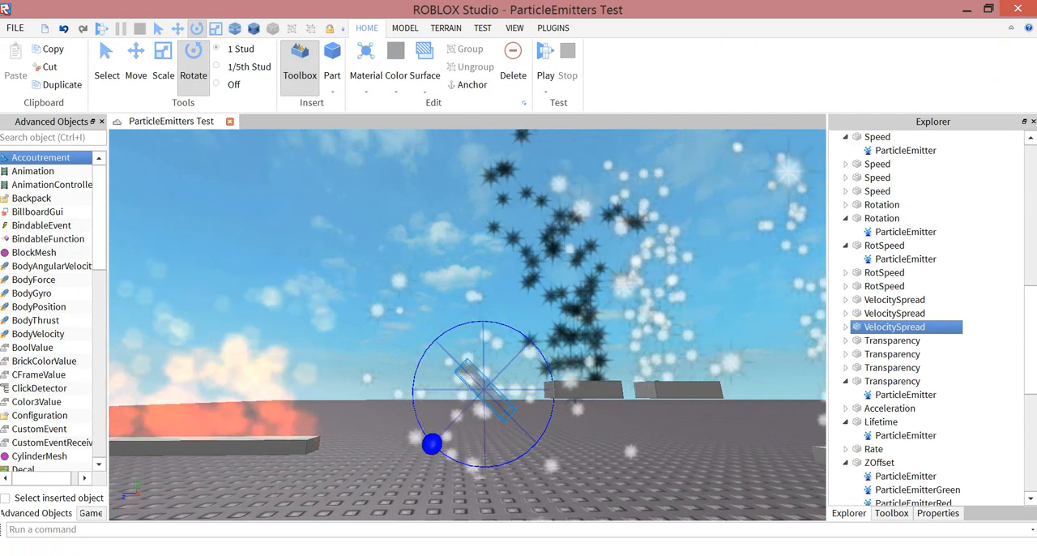
{"action": "left_click_drag", "start_coordinate": [485, 465], "coordinate": [483, 320]}
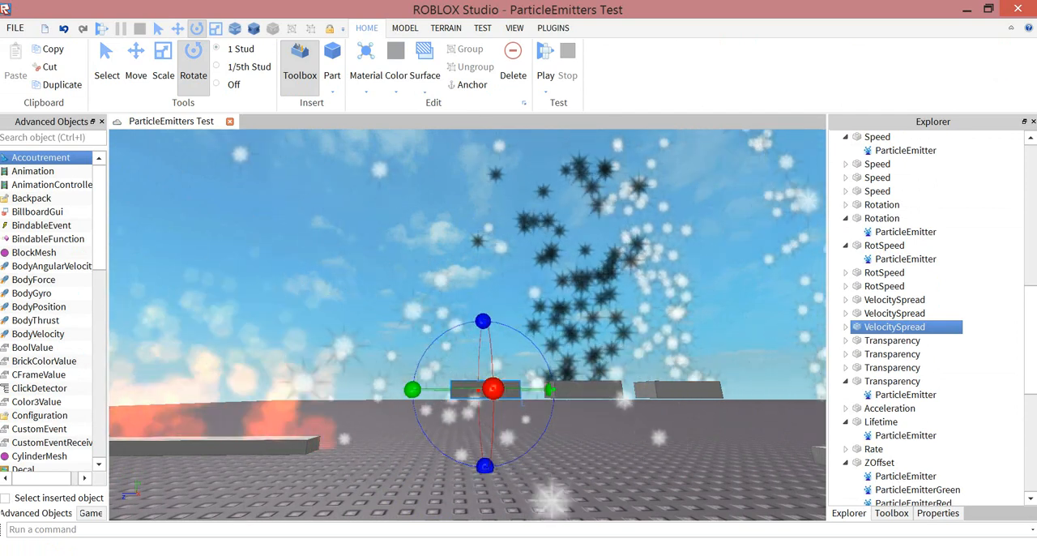
{"action": "left_click", "coordinate": [495, 284]}
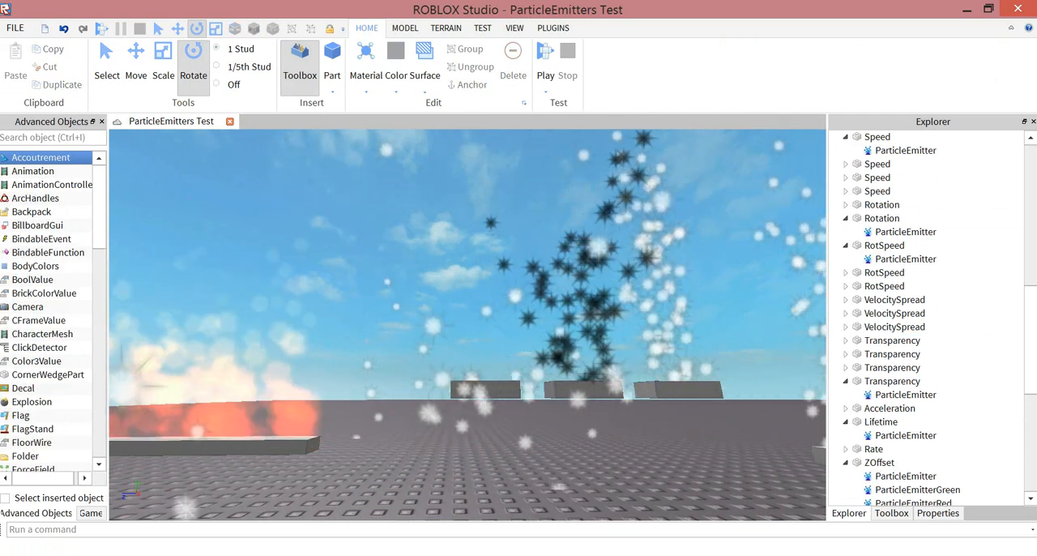
- Select the long Particle part emitting flames and scale it outward into a wide slab
{"action": "key", "text": "w"}
{"action": "right_click_drag", "start_coordinate": [486, 308], "coordinate": [576, 345]}
{"action": "key", "text": "s"}
{"action": "key", "text": "d"}
{"action": "right_click_drag", "start_coordinate": [467, 324], "coordinate": [365, 324]}
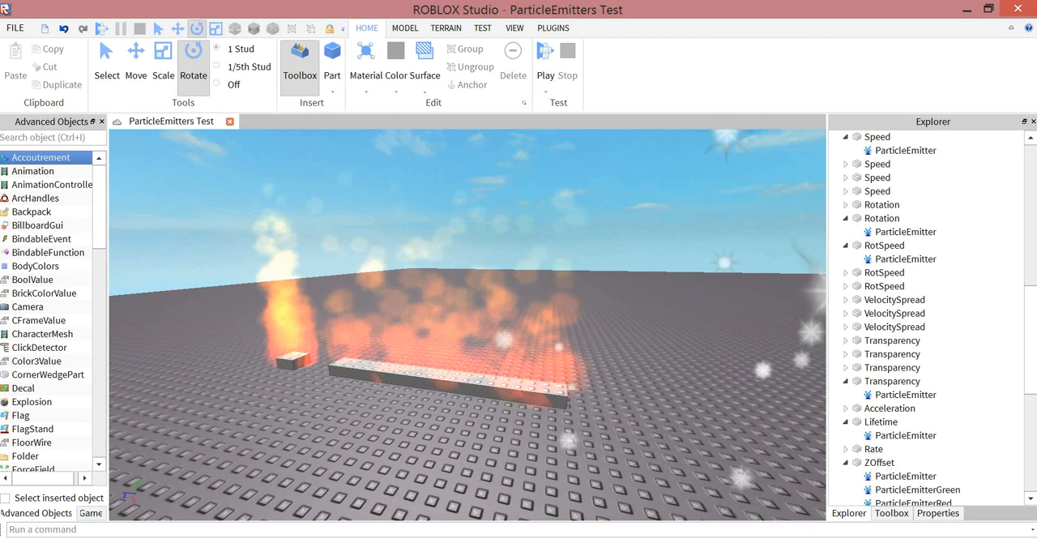
{"action": "key", "text": "w"}
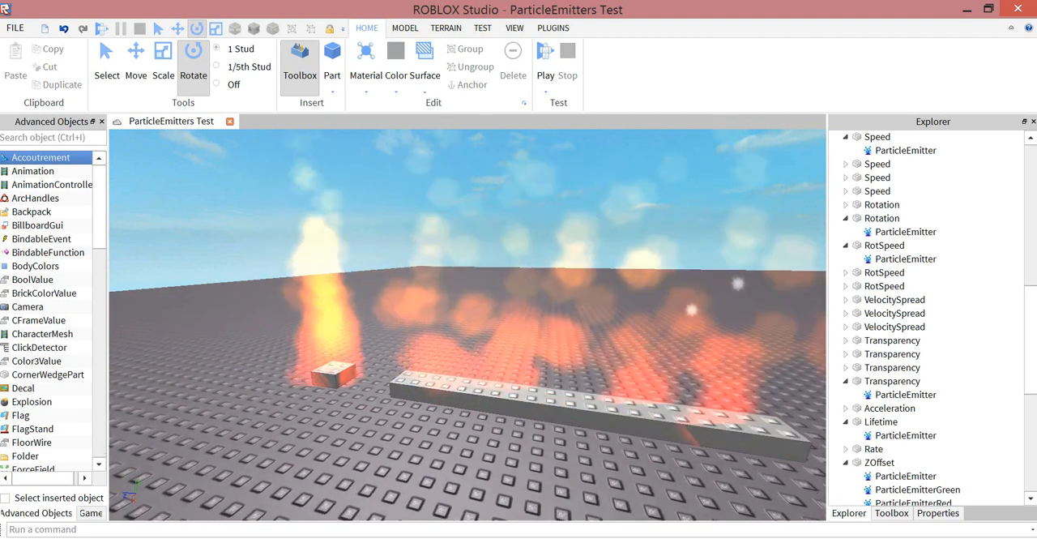
{"action": "key", "text": "w"}
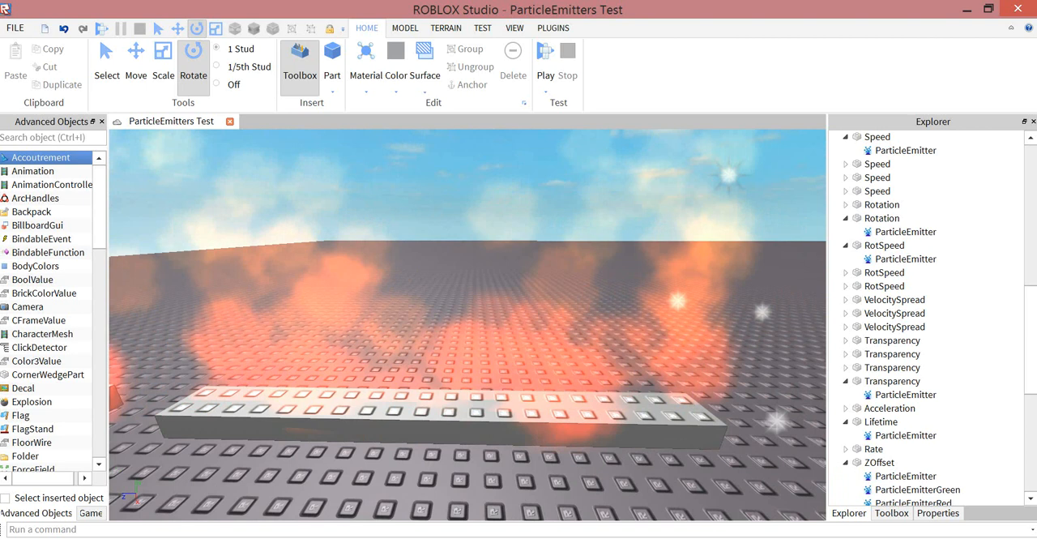
{"action": "left_click", "coordinate": [454, 415]}
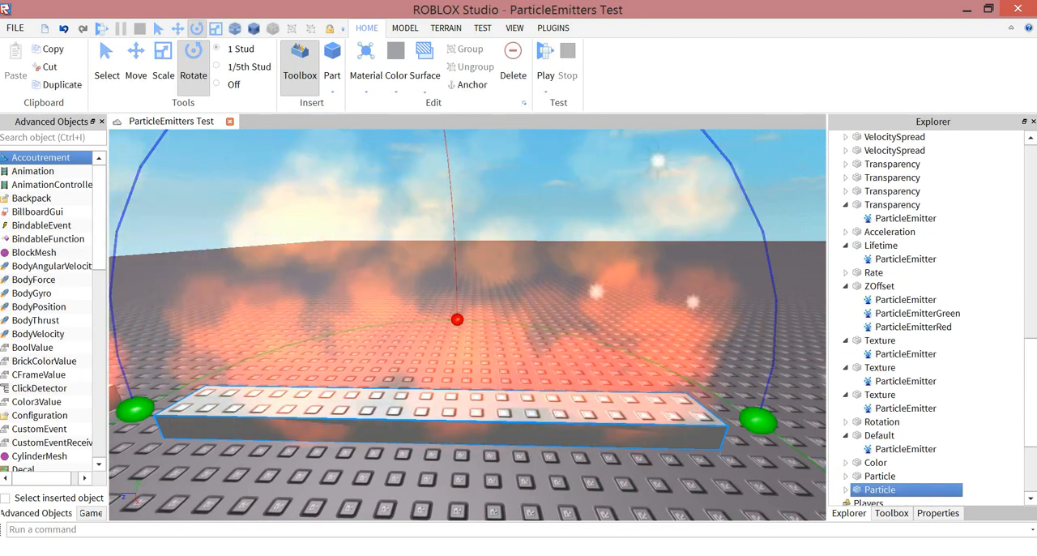
{"action": "left_click", "coordinate": [163, 63]}
{"action": "left_click_drag", "start_coordinate": [445, 376], "coordinate": [392, 299]}
- Examine how the flames spread over the widened slab from several sides and from above
{"action": "key", "text": "d"}
{"action": "key", "text": "a"}
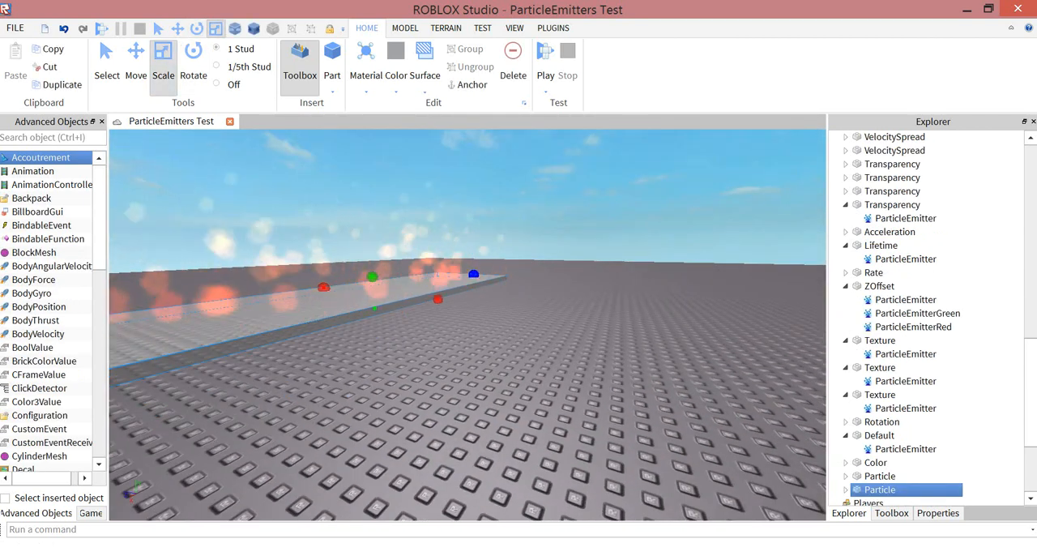
{"action": "key", "text": "s"}
{"action": "key", "text": "w"}
{"action": "key", "text": "d"}
{"action": "key", "text": "w"}
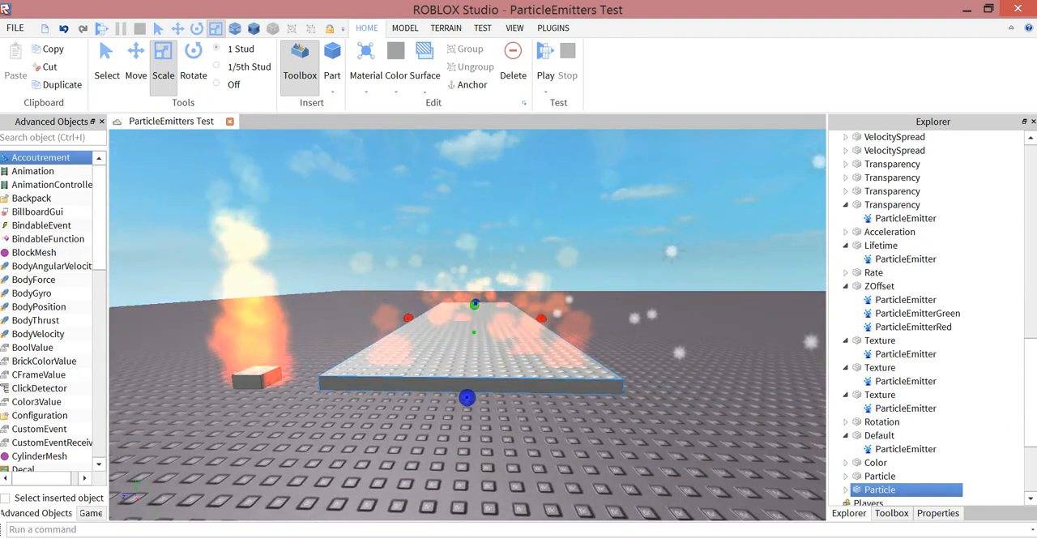
{"action": "key", "text": "a"}
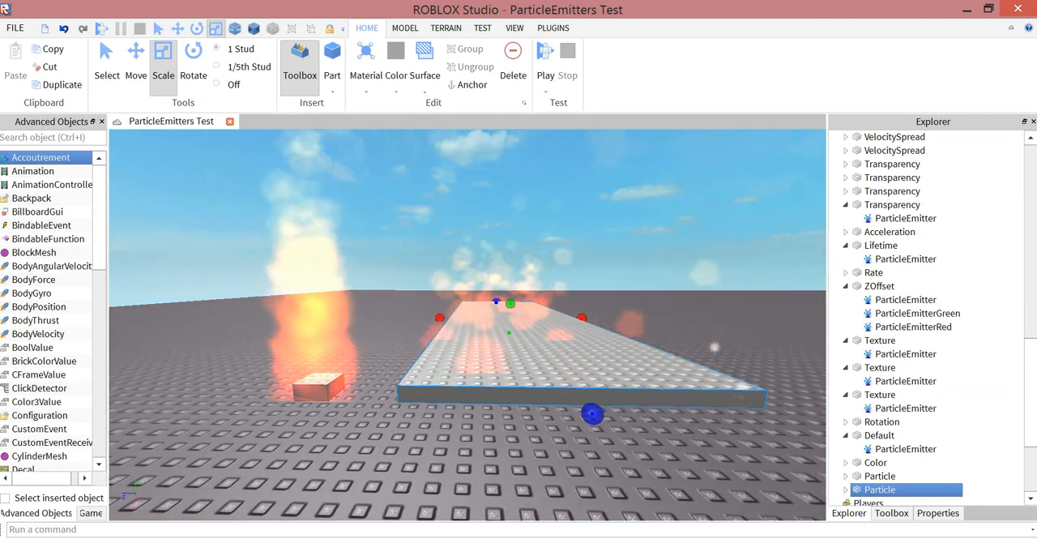
{"action": "right_click_drag", "start_coordinate": [519, 324], "coordinate": [421, 381]}
{"action": "key", "text": "f"}
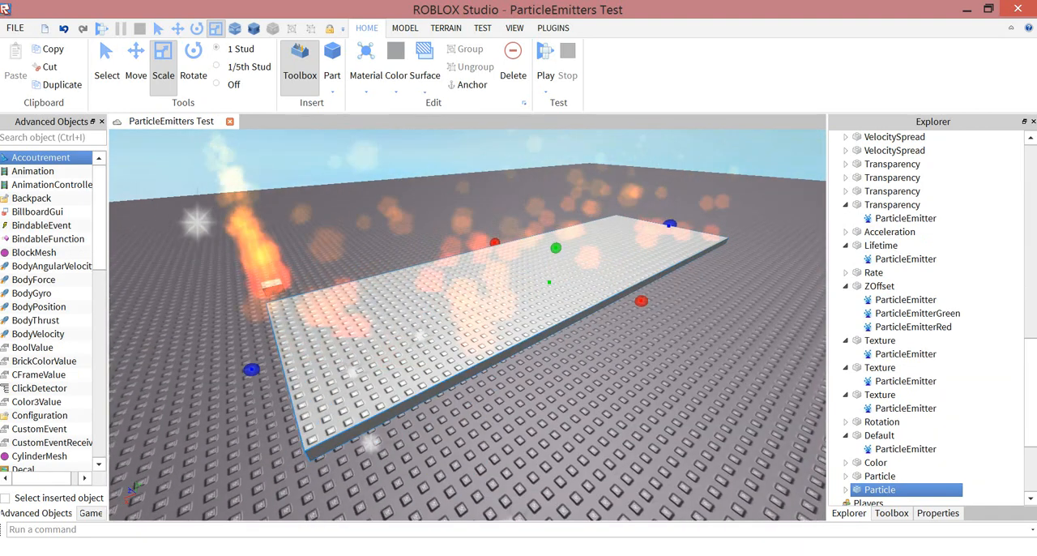
- Scale the slab down in width and length to a small block like the neighbouring flame's base
{"action": "left_click_drag", "start_coordinate": [529, 273], "coordinate": [334, 340]}
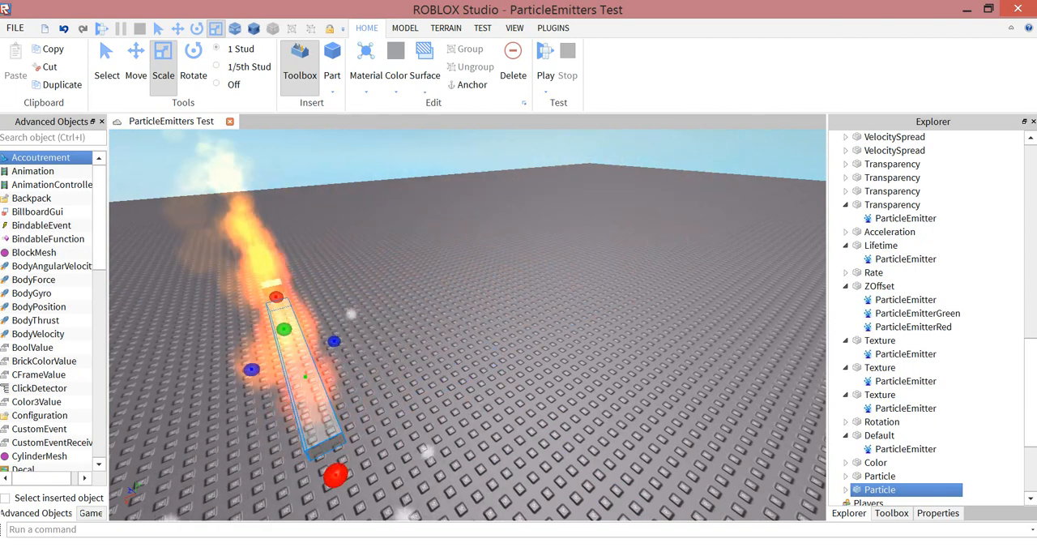
{"action": "scroll", "coordinate": [334, 340], "scroll_direction": "up", "scroll_amount": 5}
{"action": "right_click_drag", "start_coordinate": [340, 349], "coordinate": [430, 380]}
{"action": "left_click_drag", "start_coordinate": [430, 486], "coordinate": [465, 487]}
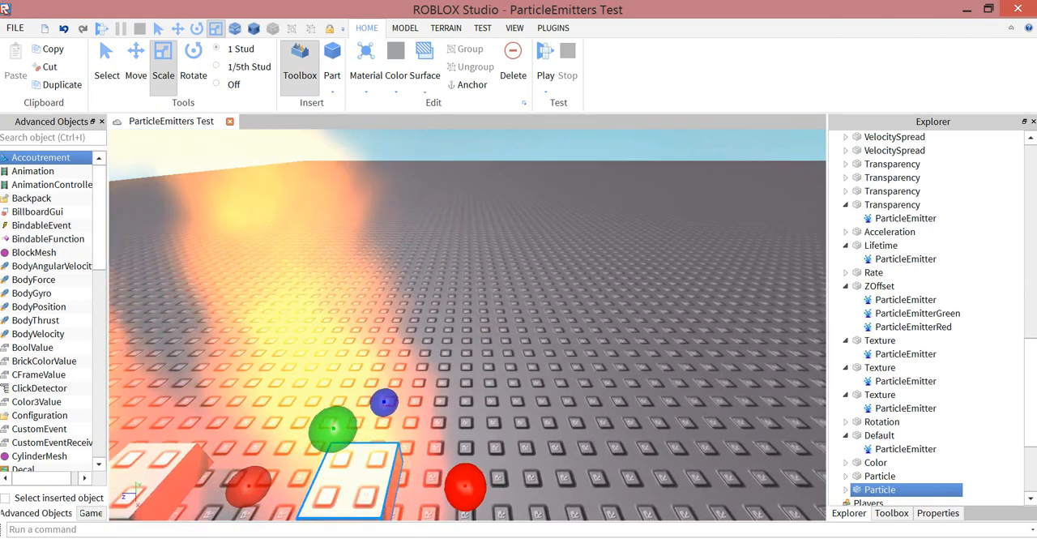
{"action": "scroll", "coordinate": [465, 487], "scroll_direction": "down", "scroll_amount": 5}
- Open the ParticleExample script in Workspace and place the cursor on its empty second line
{"action": "scroll", "coordinate": [900, 243], "scroll_direction": "up", "scroll_amount": 16}
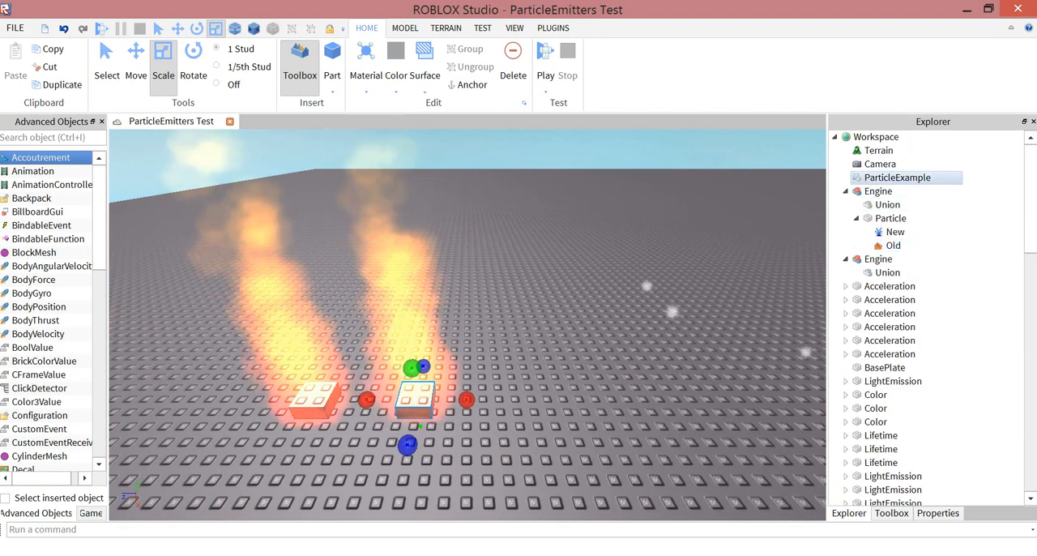
{"action": "double_click", "coordinate": [897, 177]}
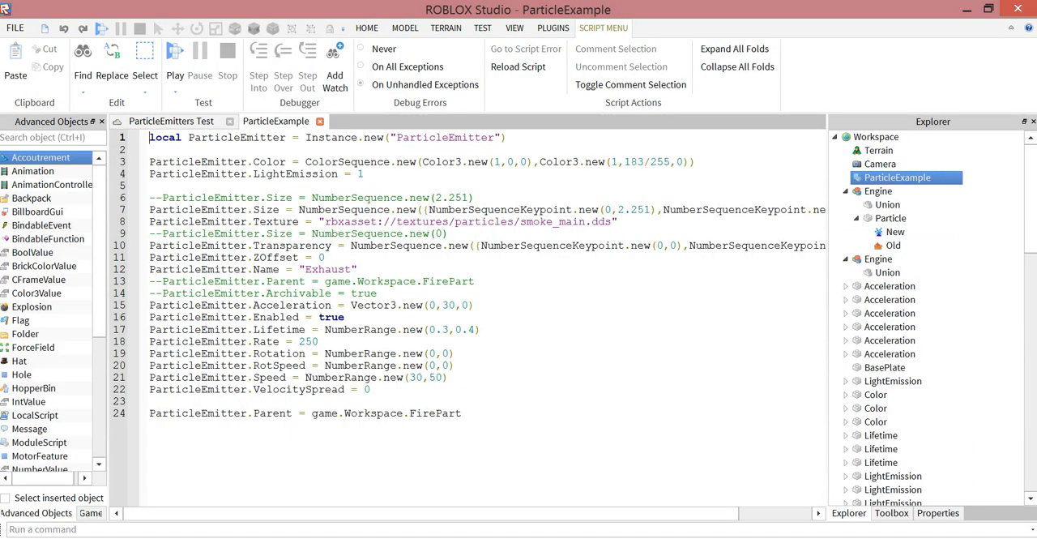
{"action": "left_click", "coordinate": [481, 329]}
{"action": "left_click", "coordinate": [150, 150]}
- Start an assignment reading "ParticleEmitter =" on the script's empty second line
{"action": "left_click", "coordinate": [281, 137]}
{"action": "key", "text": "Down"}
{"action": "type", "text": "P"}
{"action": "key", "text": "BackSpace"}
{"action": "type", "text": "Partt"}
{"action": "key", "text": "BackSpace"}
{"action": "type", "text": "icleEmitter ="}
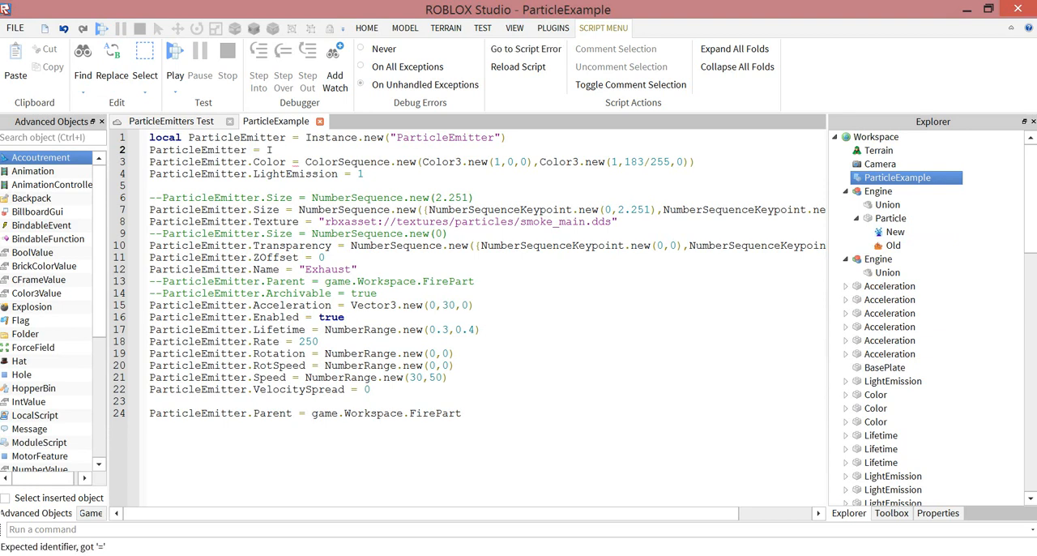
- Replace the second line's text with the declaration "local foo ="
{"action": "key", "text": "BackSpace"}
{"action": "key", "text": "BackSpace"}
{"action": "key", "text": "BackSpace"}
{"action": "key", "text": "BackSpace"}
{"action": "key", "text": "BackSpace"}
{"action": "key", "text": "BackSpace"}
{"action": "key", "text": "BackSpace"}
{"action": "key", "text": "BackSpace"}
{"action": "key", "text": "BackSpace"}
{"action": "key", "text": "BackSpace"}
{"action": "key", "text": "BackSpace"}
{"action": "key", "text": "BackSpace"}
{"action": "key", "text": "BackSpace"}
{"action": "key", "text": "BackSpace"}
{"action": "key", "text": "BackSpace"}
{"action": "key", "text": "BackSpace"}
{"action": "key", "text": "BackSpace"}
{"action": "key", "text": "BackSpace"}
{"action": "type", "text": "local foo ="}
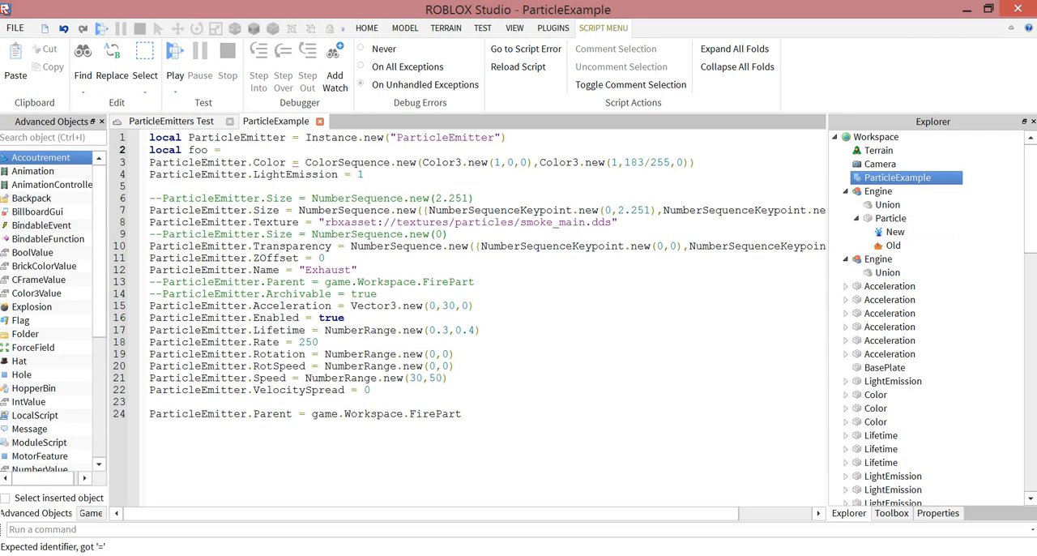
{"action": "type", "text": " Ins"}
- Try other wordings for the second line's declaration and erase the line's text completely
{"action": "key", "text": "BackSpace"}
{"action": "key", "text": "BackSpace"}
{"action": "key", "text": "BackSpace"}
{"action": "key", "text": "BackSpace"}
{"action": "key", "text": "BackSpace"}
{"action": "key", "text": "BackSpace"}
{"action": "key", "text": "BackSpace"}
{"action": "key", "text": "BackSpace"}
{"action": "key", "text": "BackSpace"}
{"action": "type", "text": "Part ="}
{"action": "key", "text": "BackSpace"}
{"action": "key", "text": "BackSpace"}
{"action": "key", "text": "BackSpace"}
{"action": "key", "text": "BackSpace"}
{"action": "key", "text": "BackSpace"}
{"action": "key", "text": "BackSpace"}
{"action": "type", "text": "="}
{"action": "key", "text": "BackSpace"}
{"action": "key", "text": "BackSpace"}
{"action": "type", "text": "E ="}
{"action": "key", "text": "BackSpace"}
{"action": "key", "text": "BackSpace"}
{"action": "key", "text": "BackSpace"}
{"action": "key", "text": "BackSpace"}
{"action": "key", "text": "BackSpace"}
{"action": "key", "text": "BackSpace"}
{"action": "key", "text": "BackSpace"}
{"action": "key", "text": "BackSpace"}
{"action": "key", "text": "BackSpace"}
{"action": "key", "text": "BackSpace"}
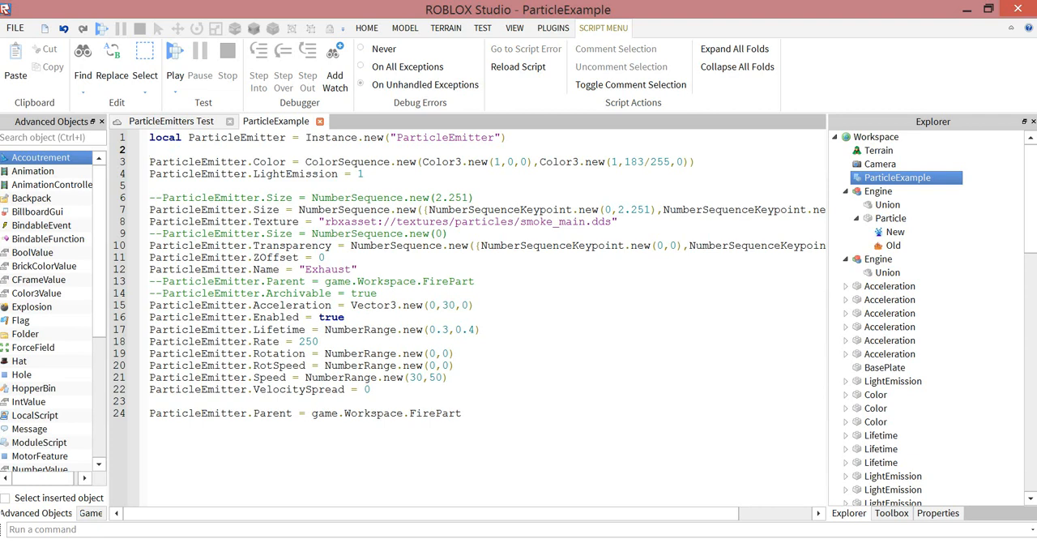
- Examine the two Color3 arguments of the Color line and the LightEmission value in the script
{"action": "left_click", "coordinate": [422, 162]}
{"action": "left_click_drag", "start_coordinate": [422, 162], "coordinate": [533, 162]}
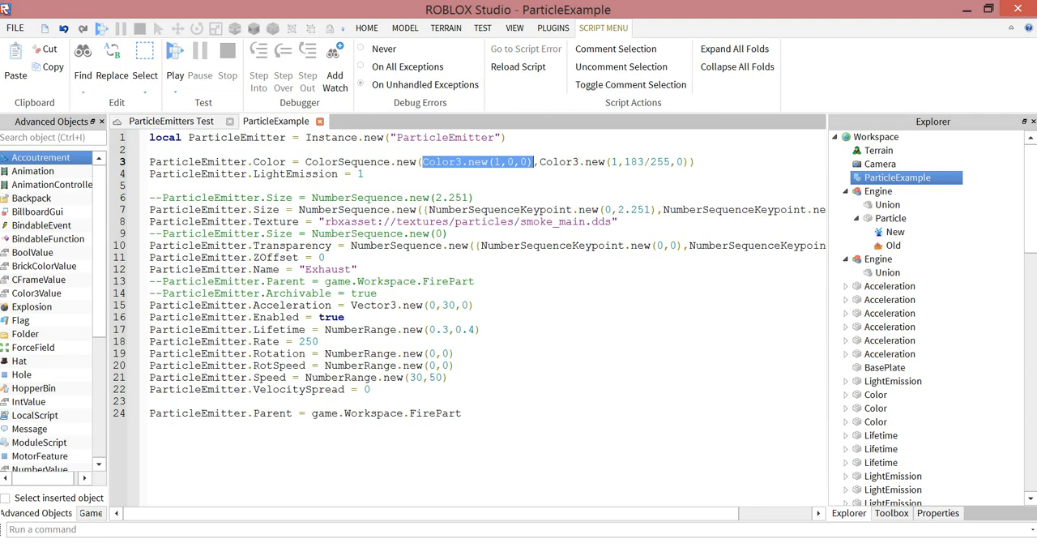
{"action": "left_click", "coordinate": [534, 162]}
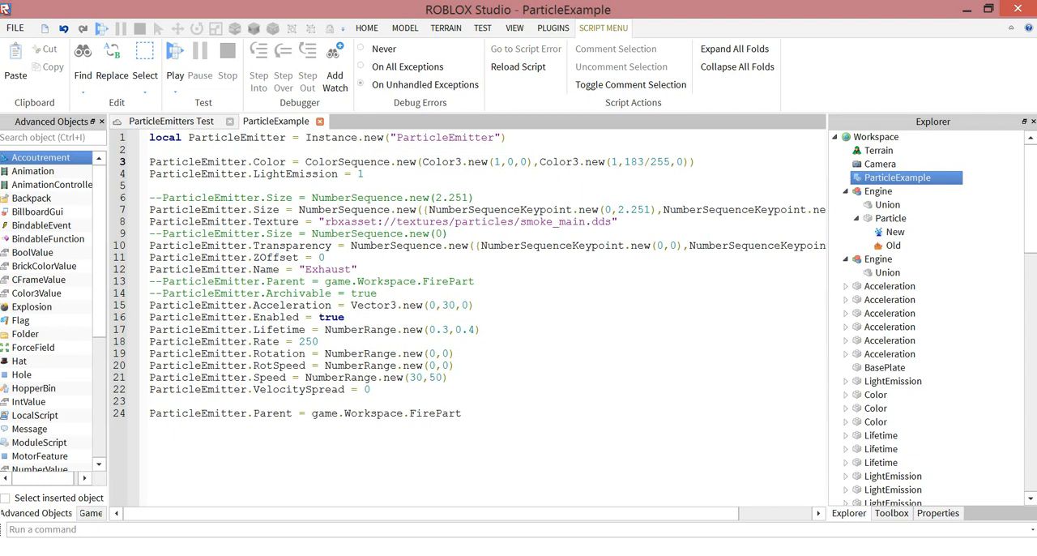
{"action": "left_click_drag", "start_coordinate": [461, 162], "coordinate": [689, 162]}
{"action": "left_click", "coordinate": [689, 162]}
{"action": "left_click_drag", "start_coordinate": [670, 162], "coordinate": [651, 162]}
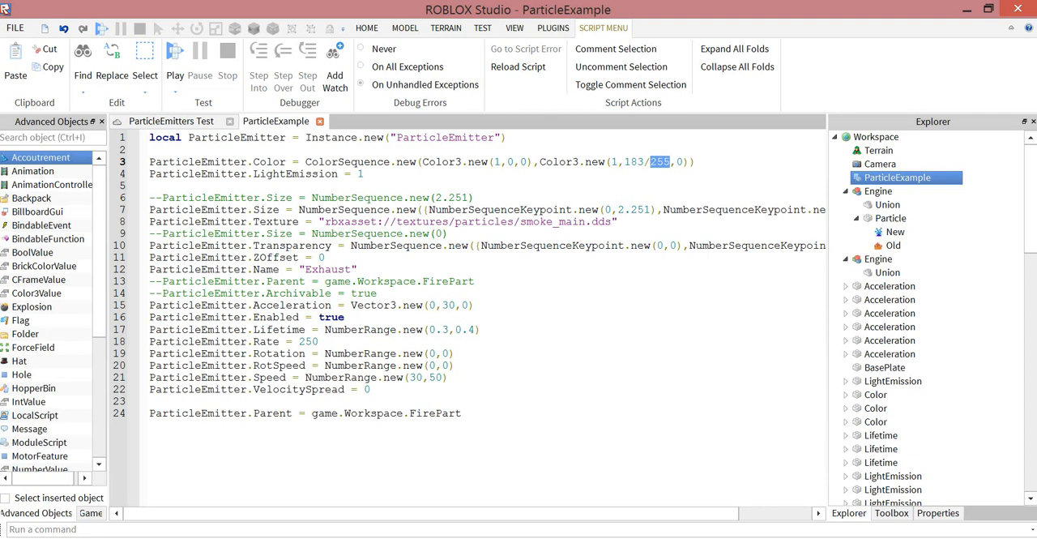
{"action": "left_click_drag", "start_coordinate": [357, 174], "coordinate": [364, 174]}
- Compare the single-value NumberSequence in the commented Size line with the NumberSequence in the active Size line below it
{"action": "left_click_drag", "start_coordinate": [462, 198], "coordinate": [422, 198]}
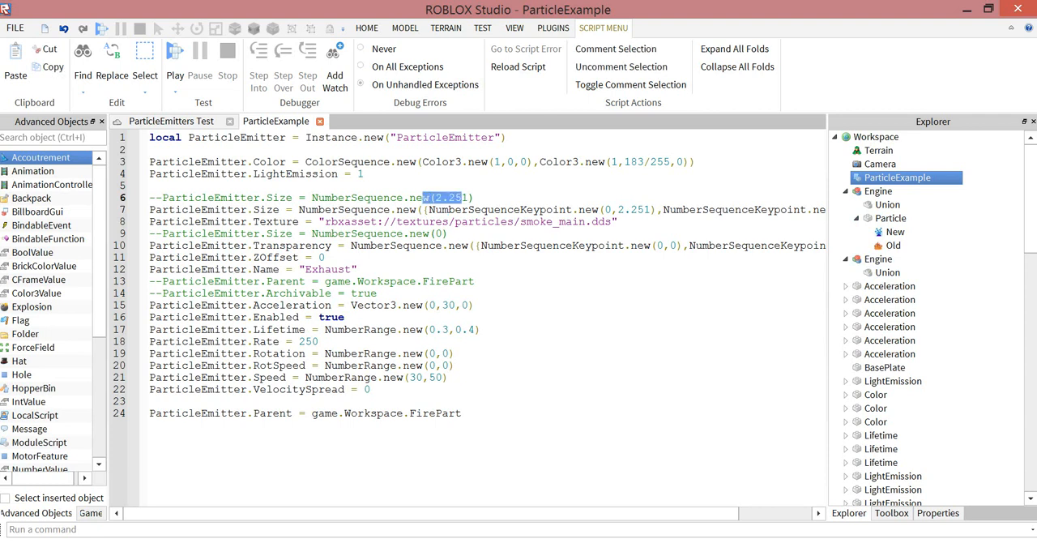
{"action": "double_click", "coordinate": [358, 197]}
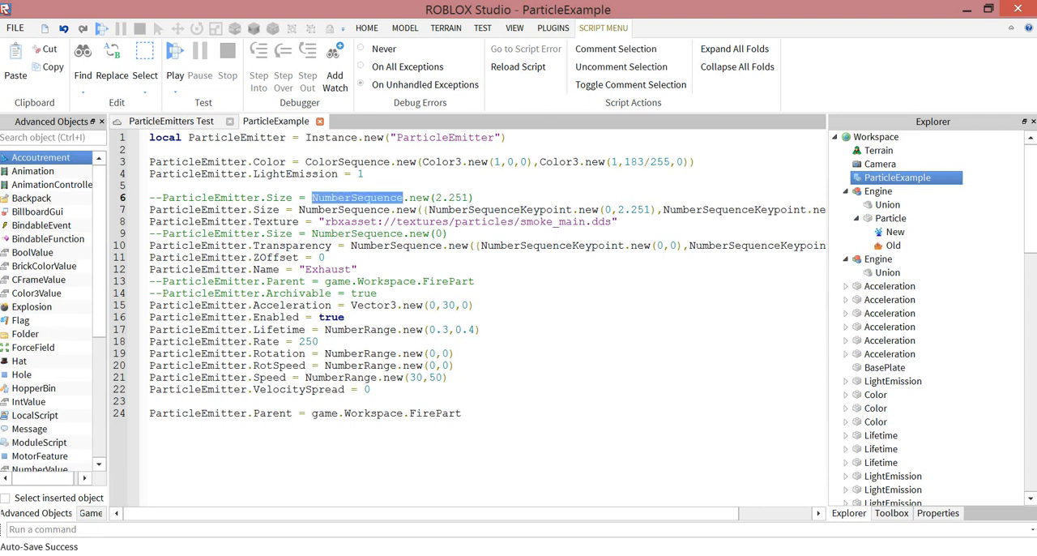
{"action": "left_click", "coordinate": [343, 209]}
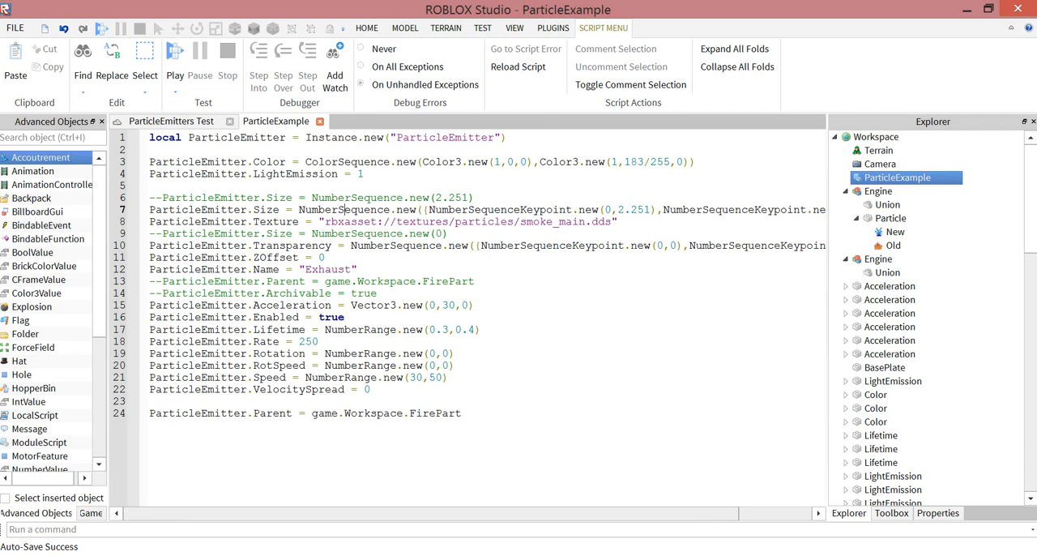
{"action": "mouse_move", "coordinate": [357, 513]}
{"action": "left_mouse_down"}
{"action": "mouse_move", "coordinate": [430, 514]}
{"action": "mouse_move", "coordinate": [356, 513]}
{"action": "left_mouse_up"}
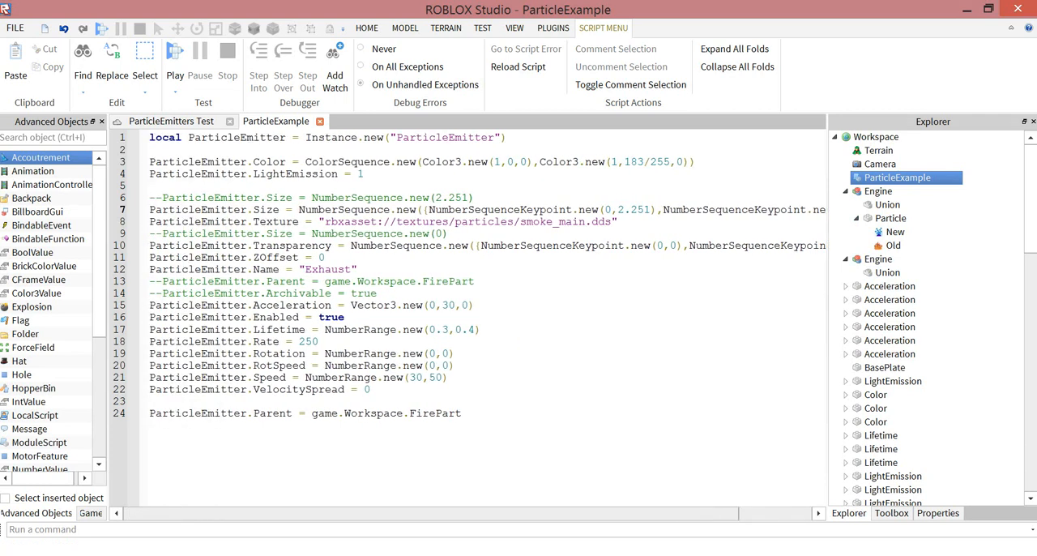
- Examine both NumberSequenceKeypoint entries in the active Size line, including their enclosing brackets and their time and size arguments
{"action": "double_click", "coordinate": [462, 209]}
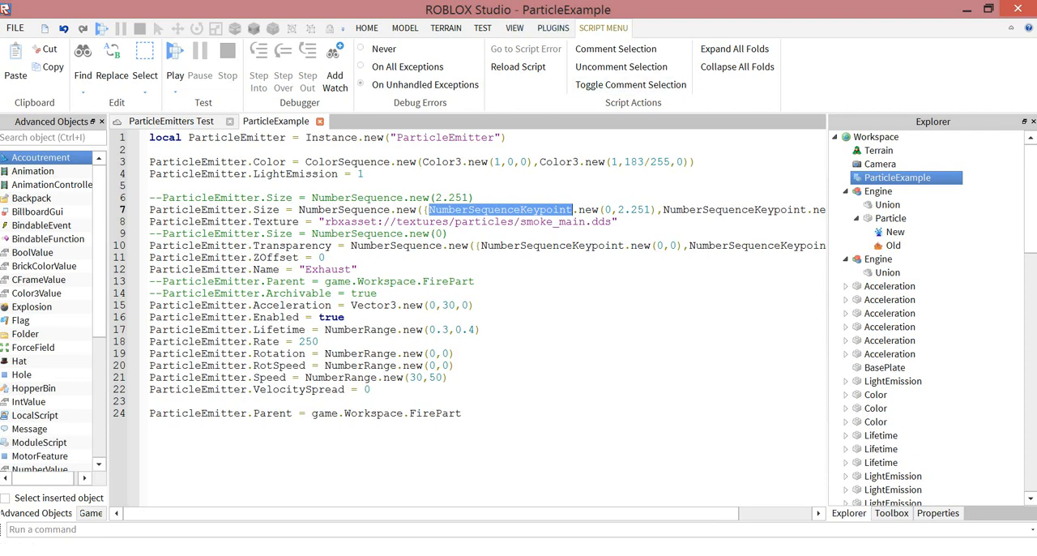
{"action": "double_click", "coordinate": [608, 209]}
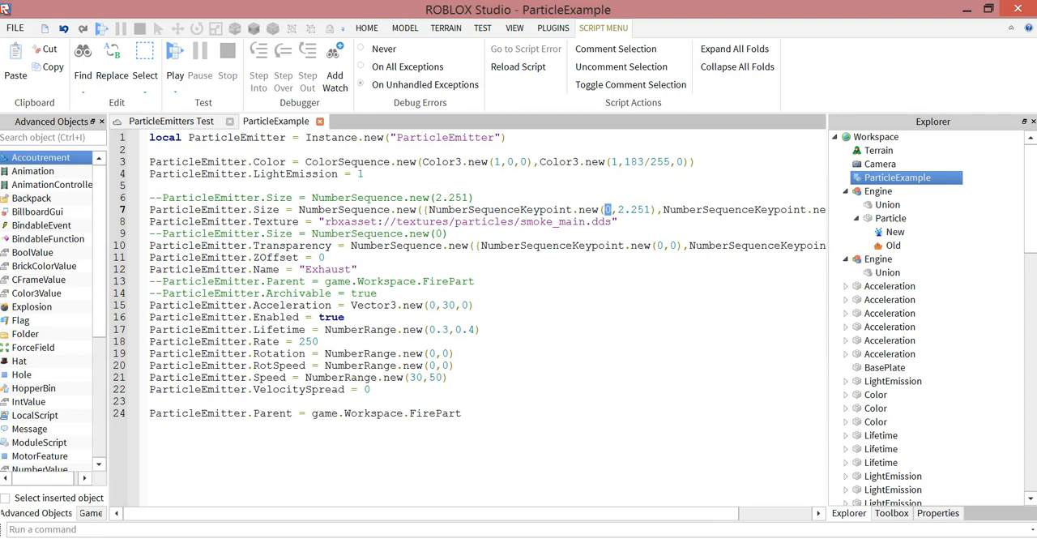
{"action": "left_click_drag", "start_coordinate": [618, 209], "coordinate": [650, 210]}
{"action": "left_click_drag", "start_coordinate": [429, 209], "coordinate": [423, 210]}
{"action": "left_click_drag", "start_coordinate": [431, 513], "coordinate": [504, 514]}
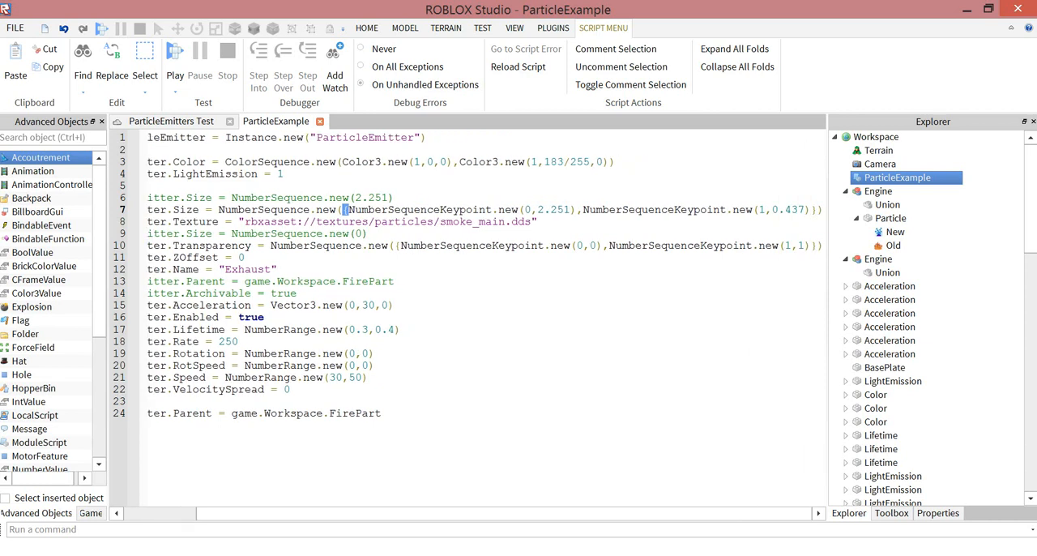
{"action": "left_click_drag", "start_coordinate": [349, 221], "coordinate": [564, 210]}
{"action": "left_click", "coordinate": [582, 210]}
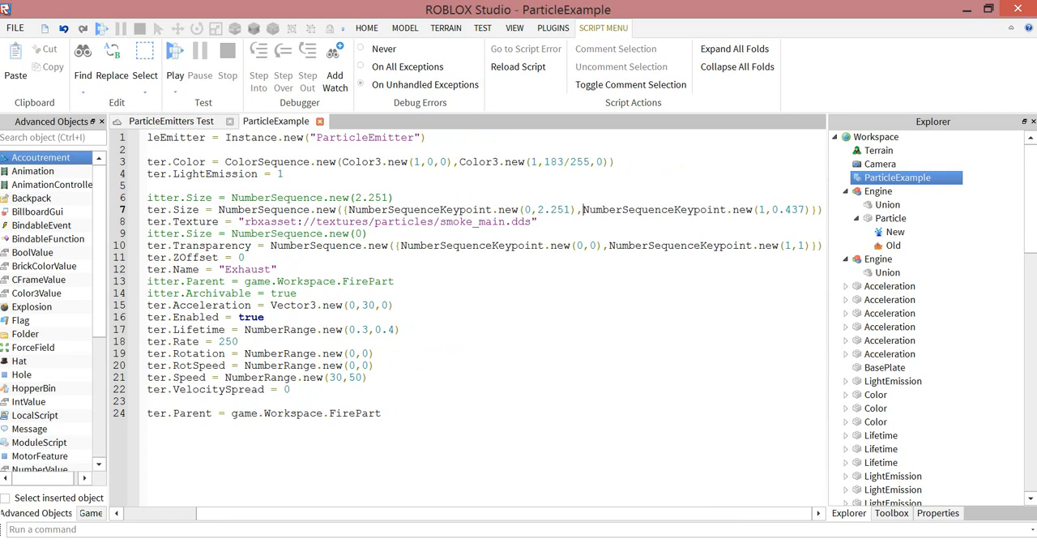
{"action": "double_click", "coordinate": [763, 210]}
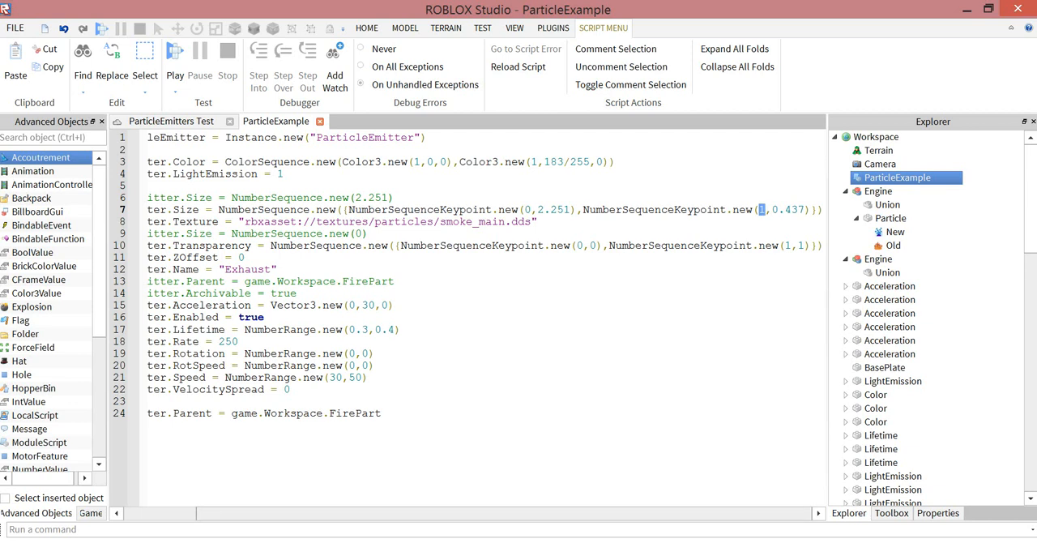
{"action": "left_click_drag", "start_coordinate": [504, 514], "coordinate": [431, 514]}
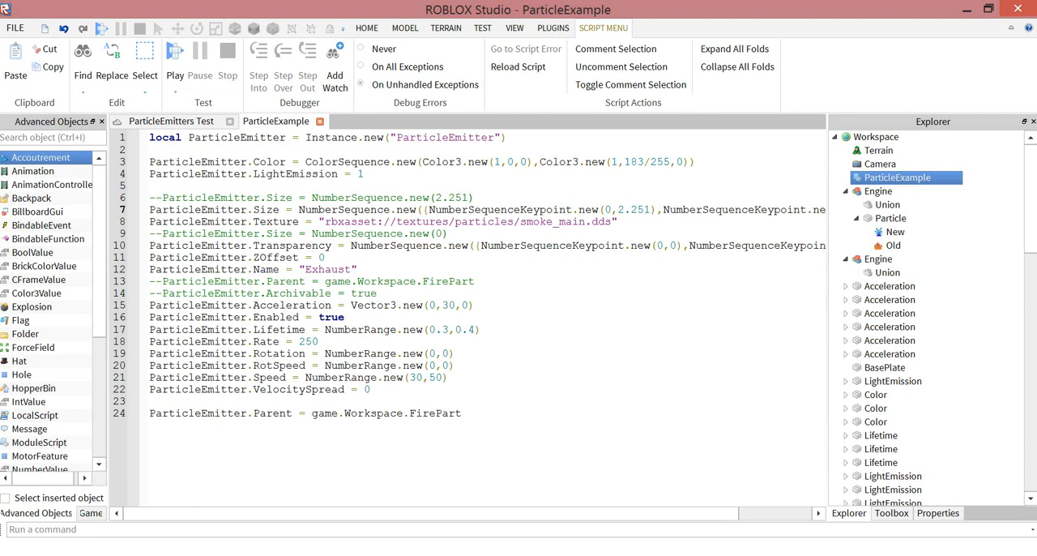
- Examine the Texture asset path and the commented-out Size line directly below it
{"action": "left_click_drag", "start_coordinate": [325, 221], "coordinate": [611, 221]}
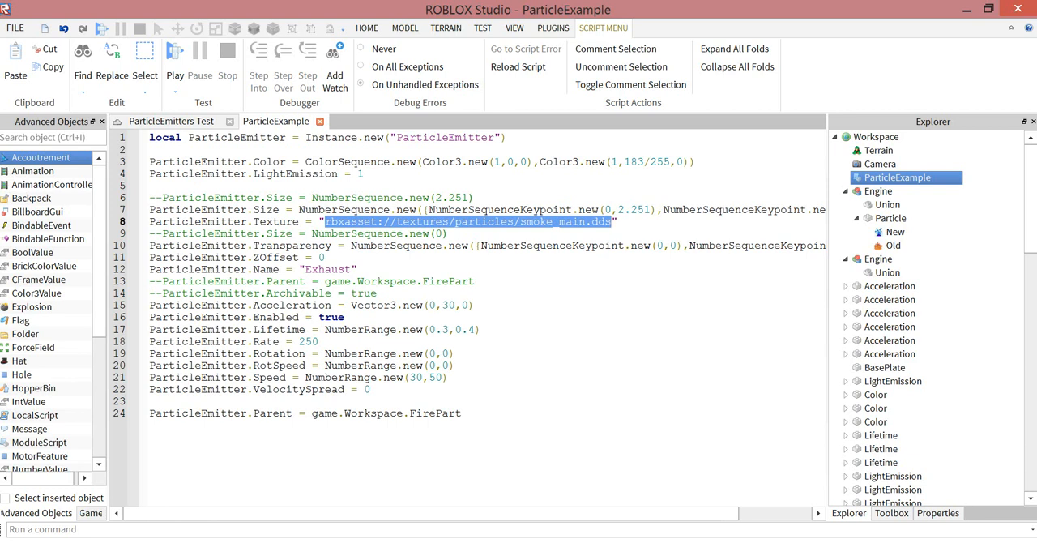
{"action": "left_click", "coordinate": [448, 233]}
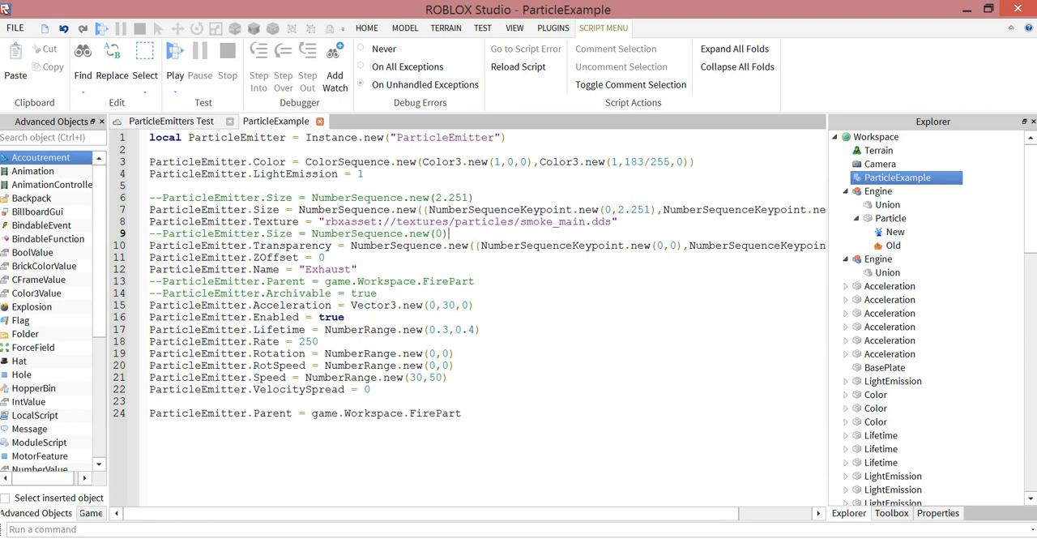
{"action": "double_click", "coordinate": [280, 233]}
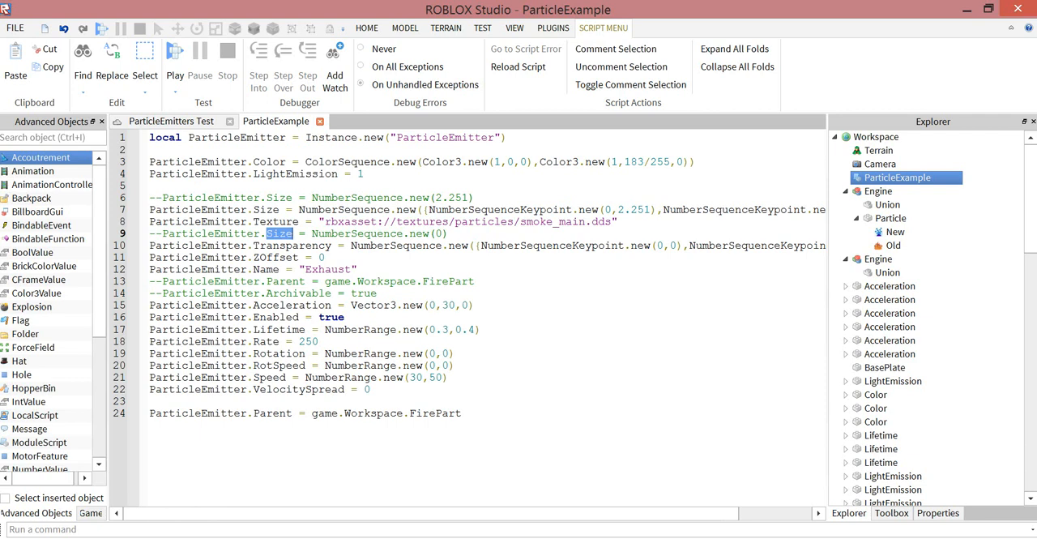
{"action": "left_click_drag", "start_coordinate": [312, 233], "coordinate": [436, 234]}
{"action": "left_click", "coordinate": [445, 235]}
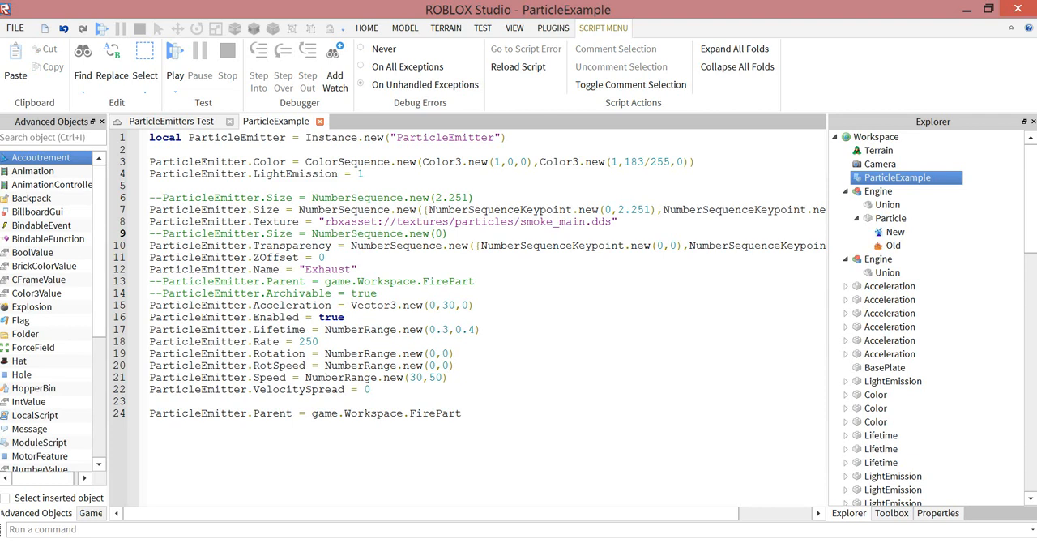
- Examine the Transparency line's opening brackets and the arguments of its first NumberSequenceKeypoint
{"action": "left_click_drag", "start_coordinate": [447, 513], "coordinate": [520, 513]}
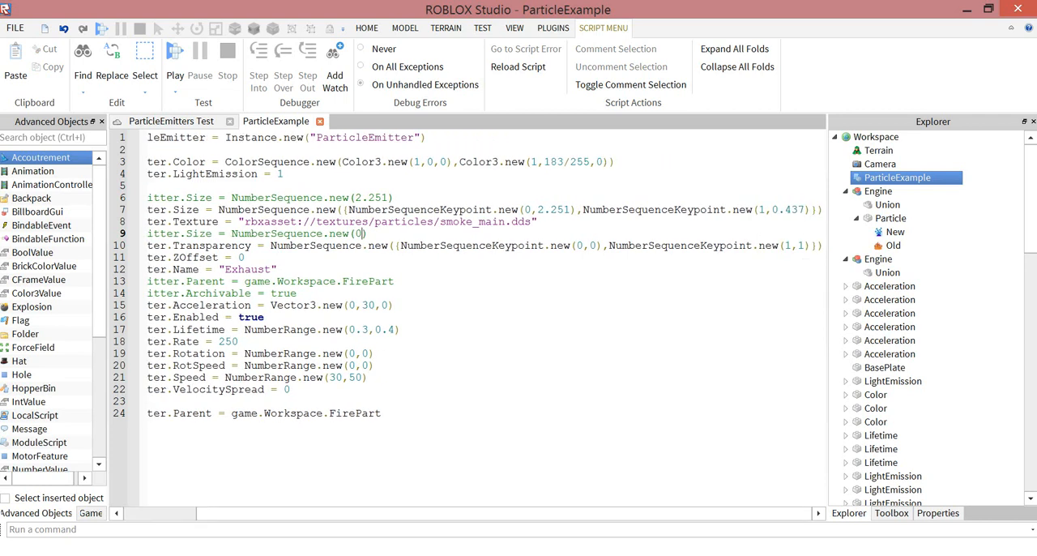
{"action": "left_click_drag", "start_coordinate": [394, 245], "coordinate": [401, 245]}
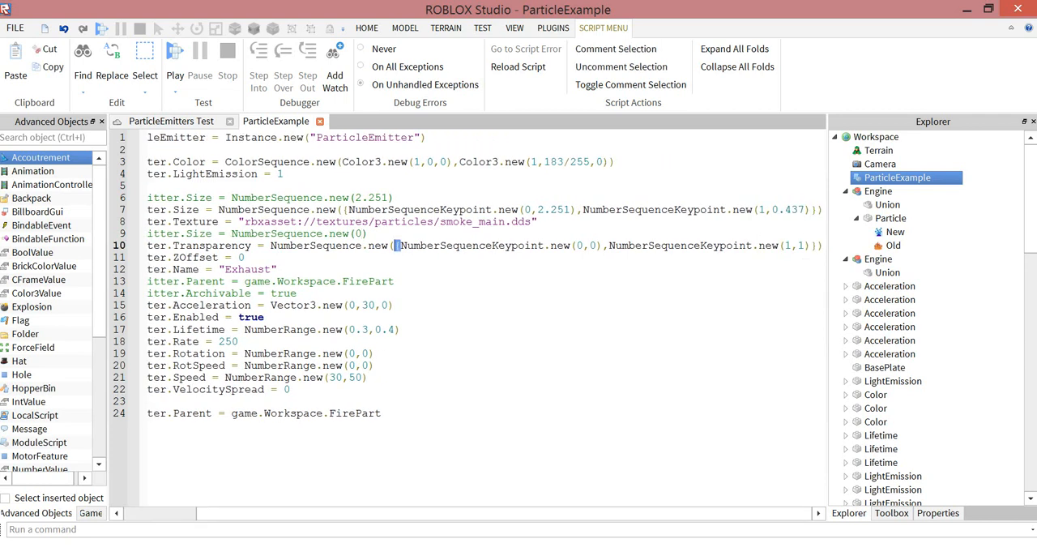
{"action": "type", "text": "("}
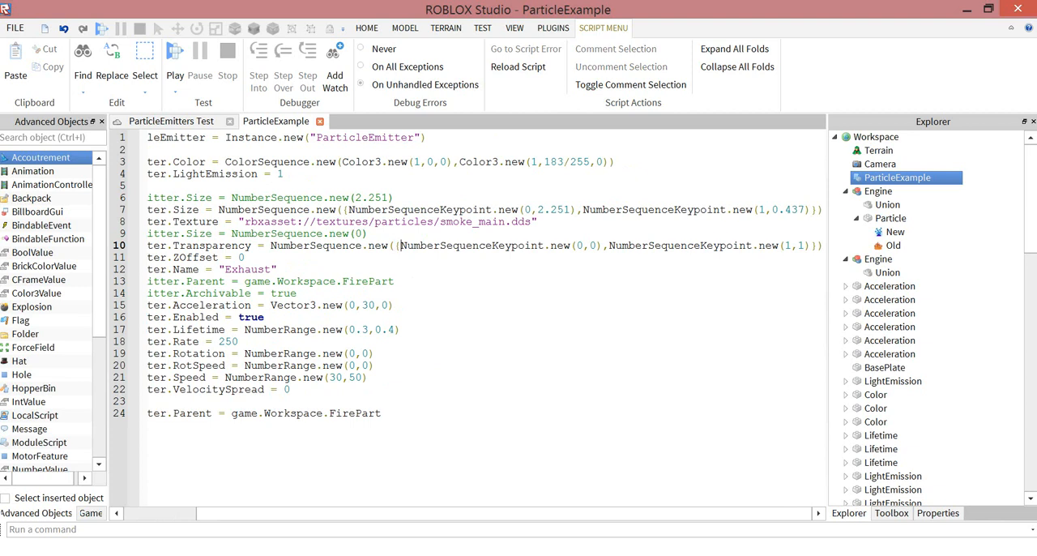
{"action": "left_click_drag", "start_coordinate": [576, 245], "coordinate": [597, 245]}
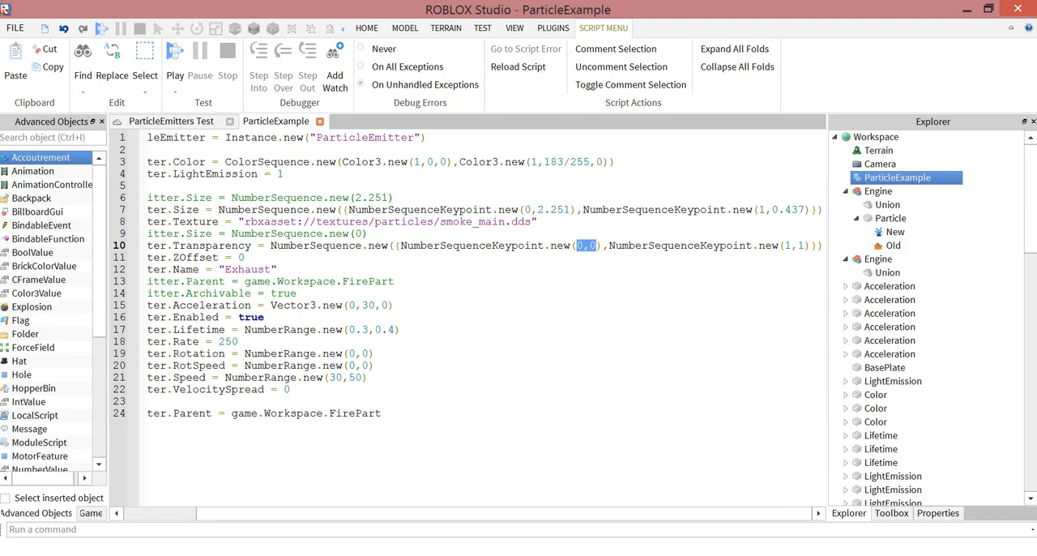
{"action": "left_click", "coordinate": [246, 258]}
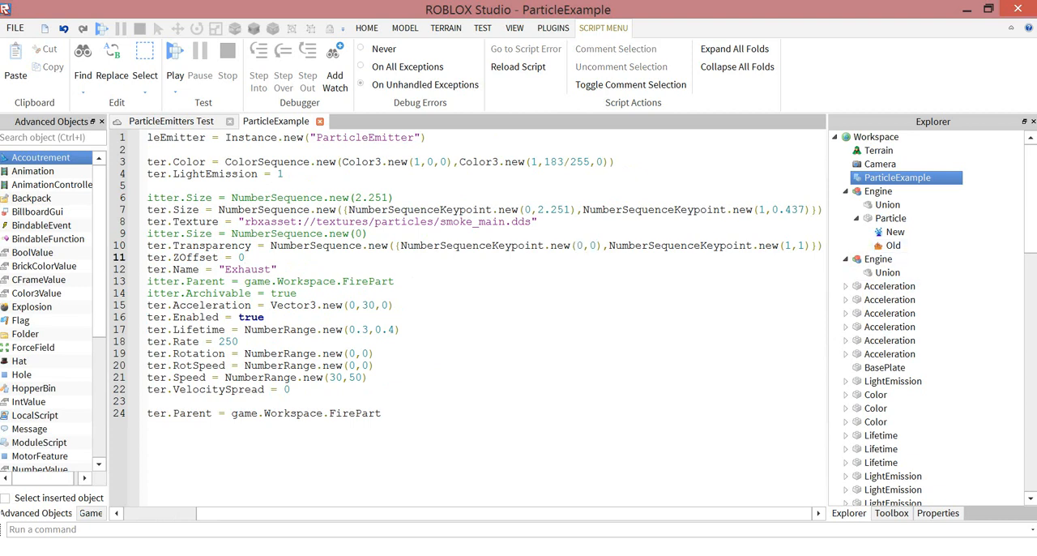
{"action": "left_click_drag", "start_coordinate": [487, 514], "coordinate": [411, 514]}
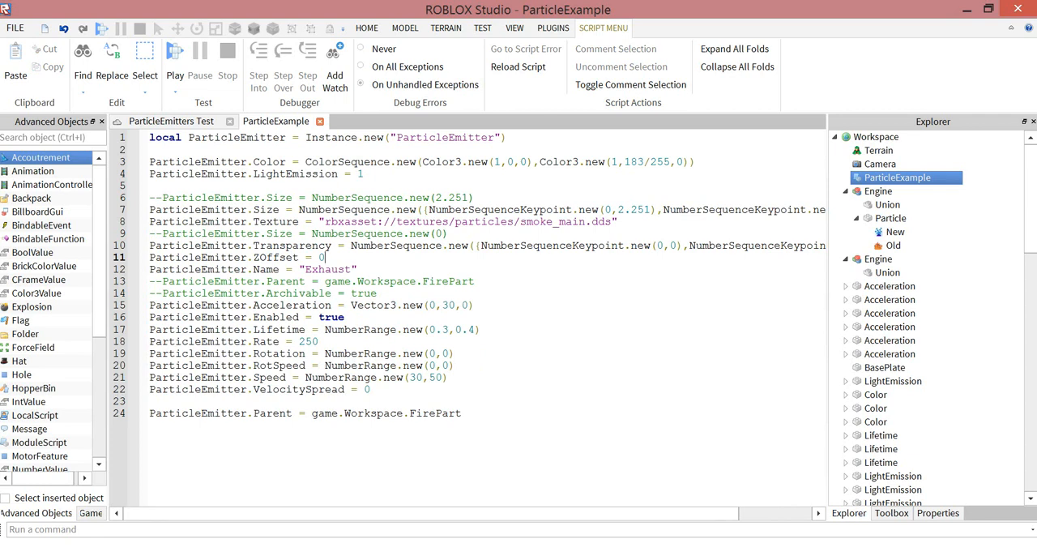
- Highlight the ZOffset assignment, the emitter's Name string, and the commented-out Parent and Archivable properties for review
{"action": "left_click_drag", "start_coordinate": [325, 257], "coordinate": [149, 258]}
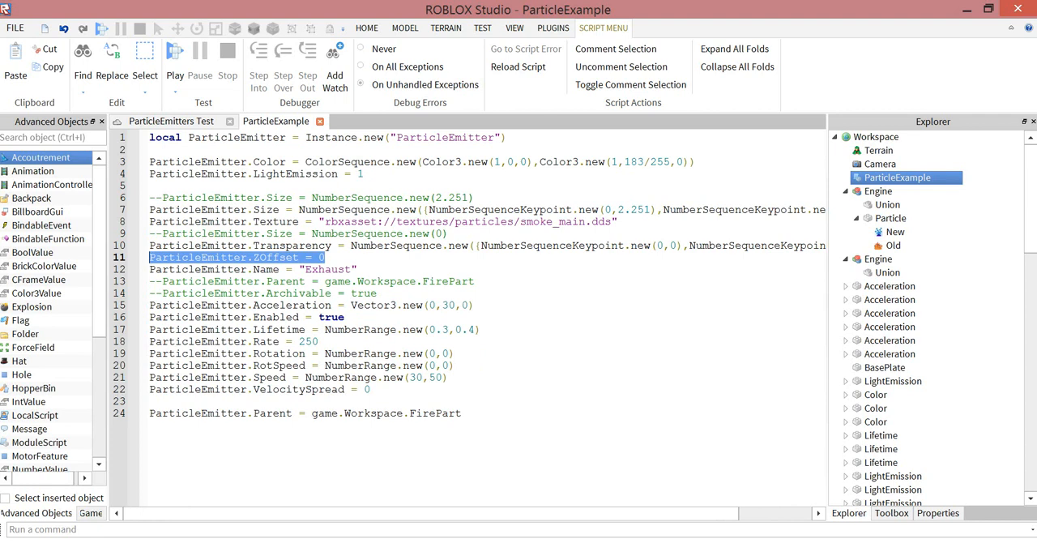
{"action": "left_click_drag", "start_coordinate": [359, 269], "coordinate": [312, 269]}
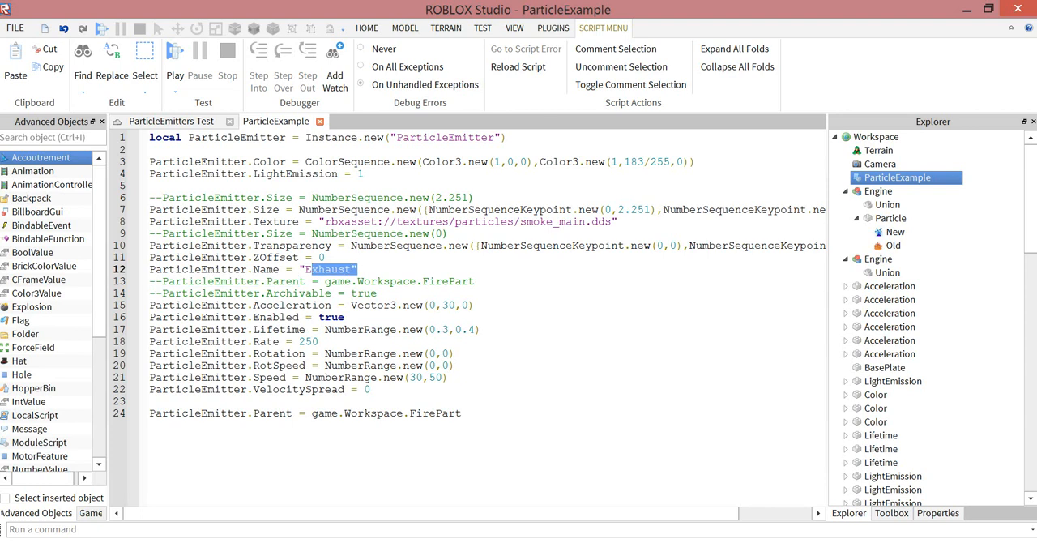
{"action": "double_click", "coordinate": [286, 282]}
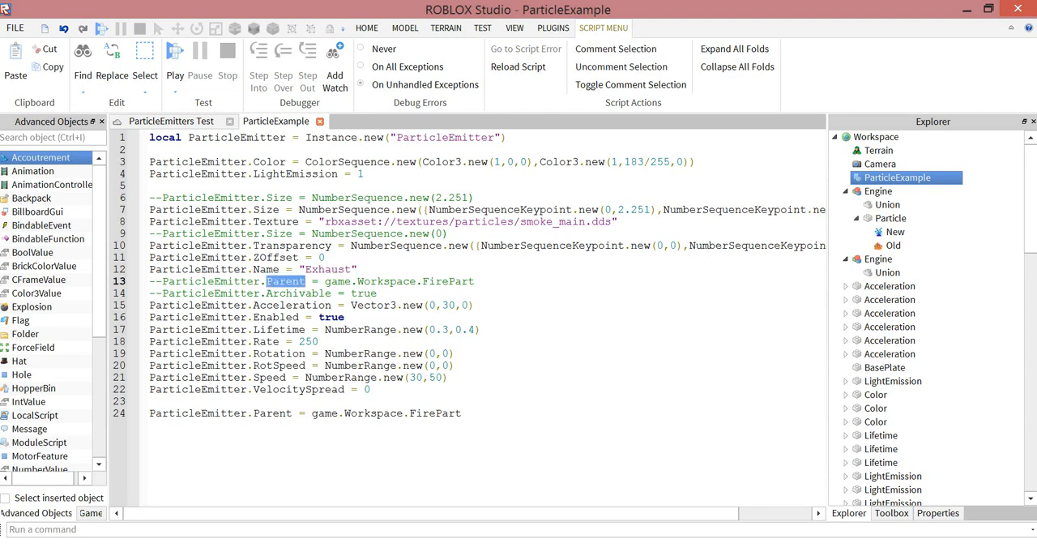
{"action": "double_click", "coordinate": [298, 293]}
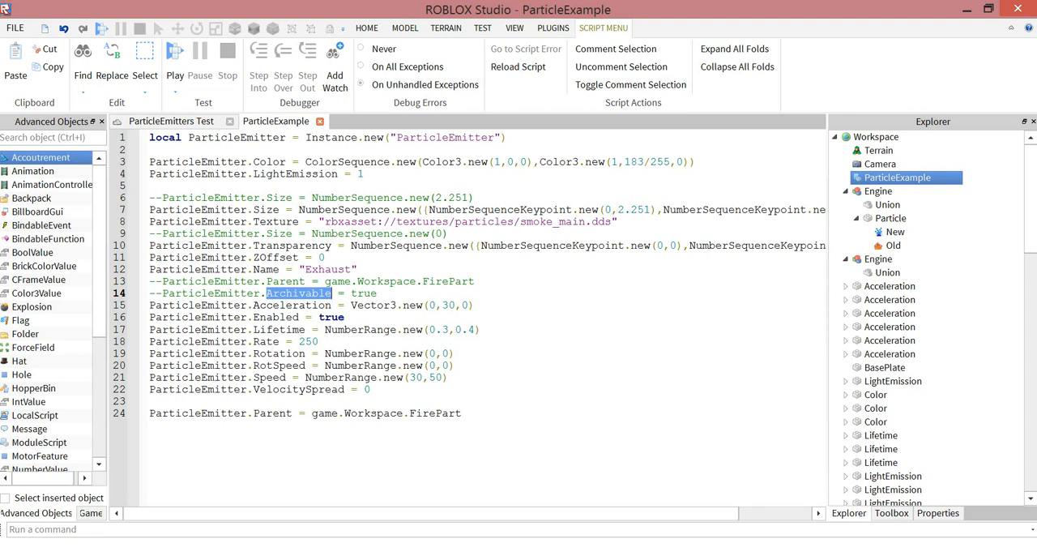
- Examine the Acceleration line's Vector3 arguments and the minimum and maximum values of the Lifetime range
{"action": "double_click", "coordinate": [433, 306]}
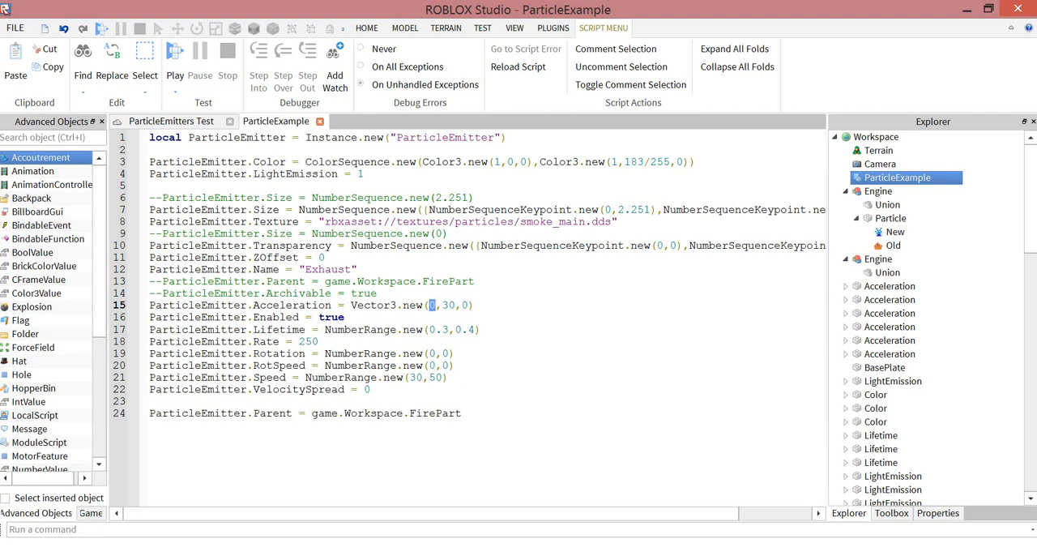
{"action": "left_click_drag", "start_coordinate": [351, 306], "coordinate": [416, 307]}
{"action": "left_click", "coordinate": [430, 305]}
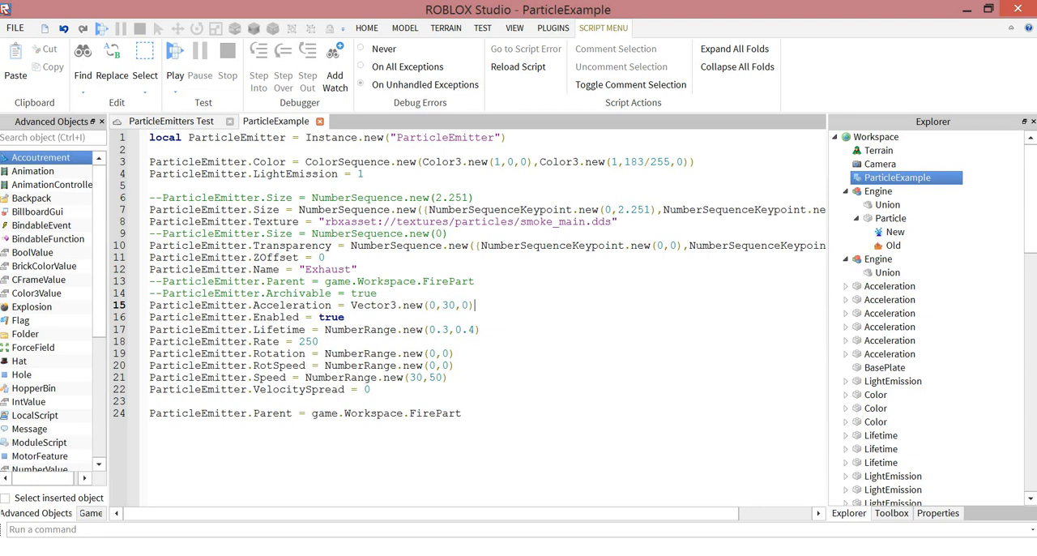
{"action": "left_click_drag", "start_coordinate": [325, 330], "coordinate": [448, 330]}
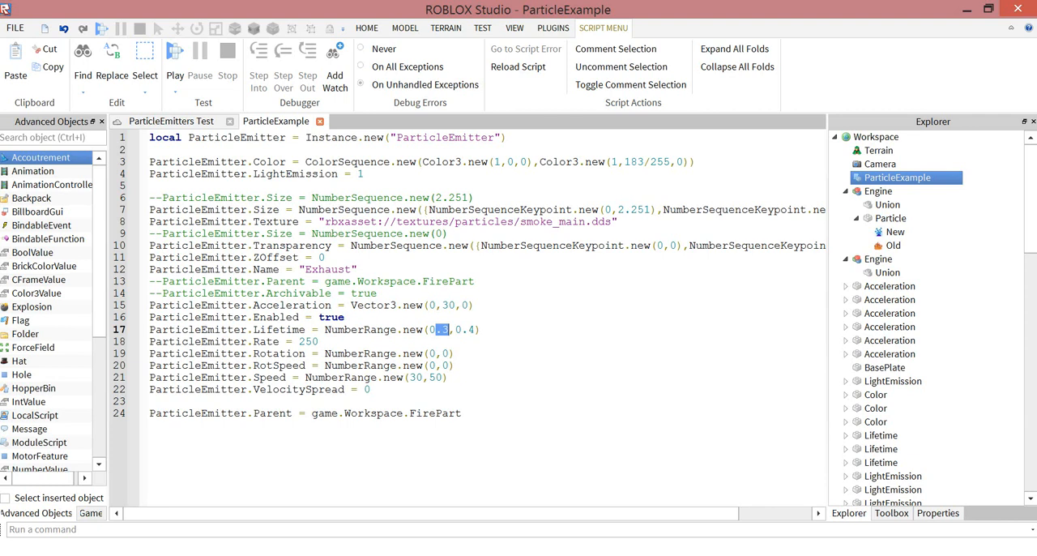
{"action": "left_click", "coordinate": [449, 329]}
{"action": "left_click_drag", "start_coordinate": [456, 329], "coordinate": [476, 330]}
- Examine the Rotation range's arguments and step through the RotSpeed and Speed lines below it
{"action": "left_click_drag", "start_coordinate": [429, 354], "coordinate": [449, 353]}
{"action": "key", "text": "Down"}
{"action": "key", "text": "Up"}
{"action": "key", "text": "Down"}
{"action": "key", "text": "Down"}
{"action": "key", "text": "Up"}
{"action": "key", "text": "Up"}
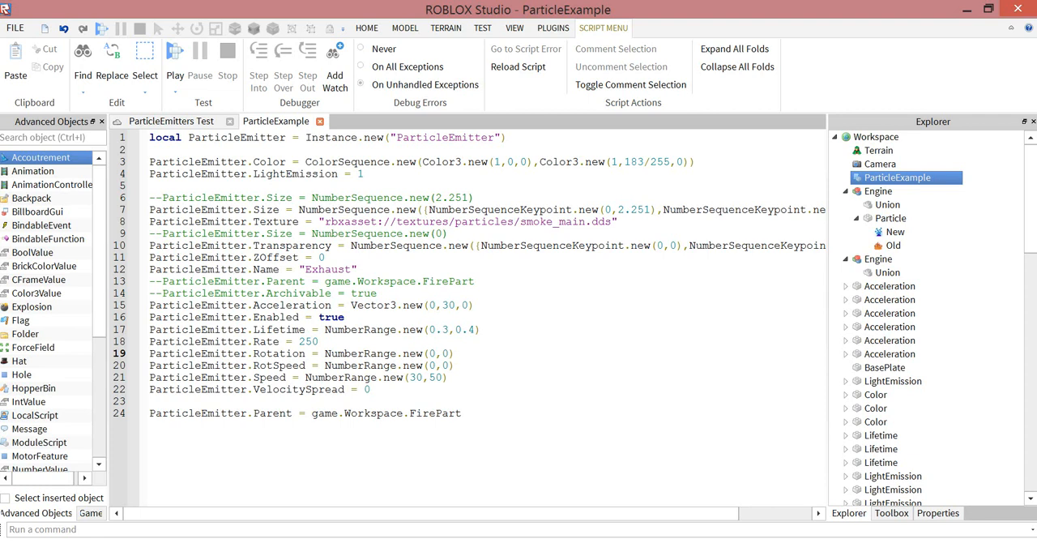
- Highlight the VelocitySpread value and undo its accidental move into the Speed line
{"action": "double_click", "coordinate": [367, 390]}
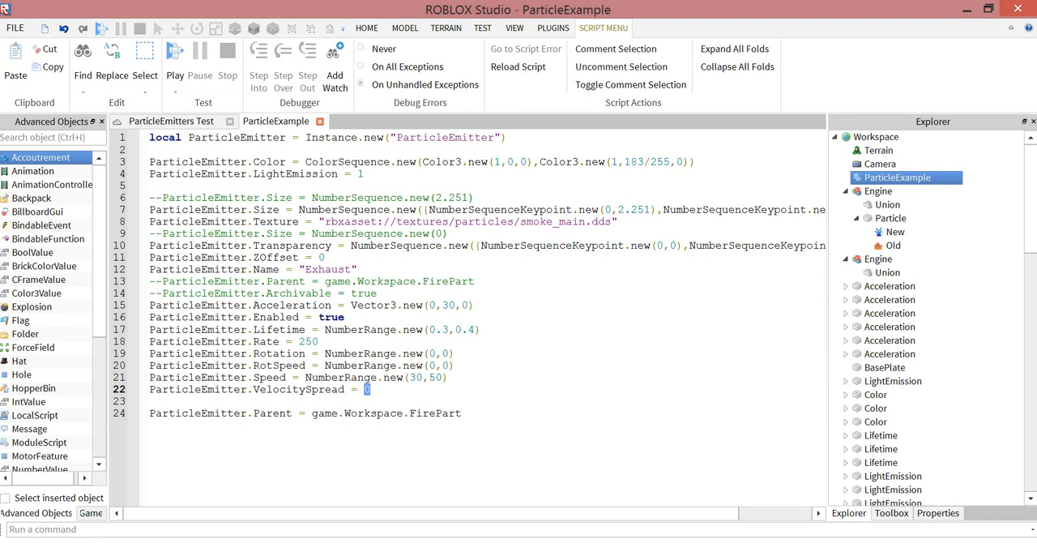
{"action": "left_click_drag", "start_coordinate": [368, 390], "coordinate": [370, 377]}
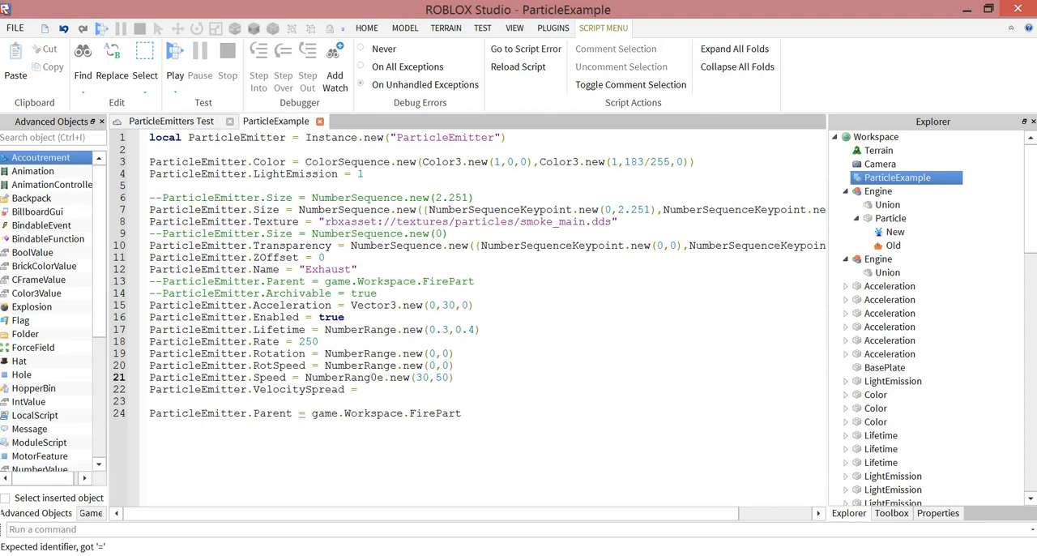
{"action": "key", "text": "ctrl+z"}
{"action": "key", "text": "ctrl+z"}
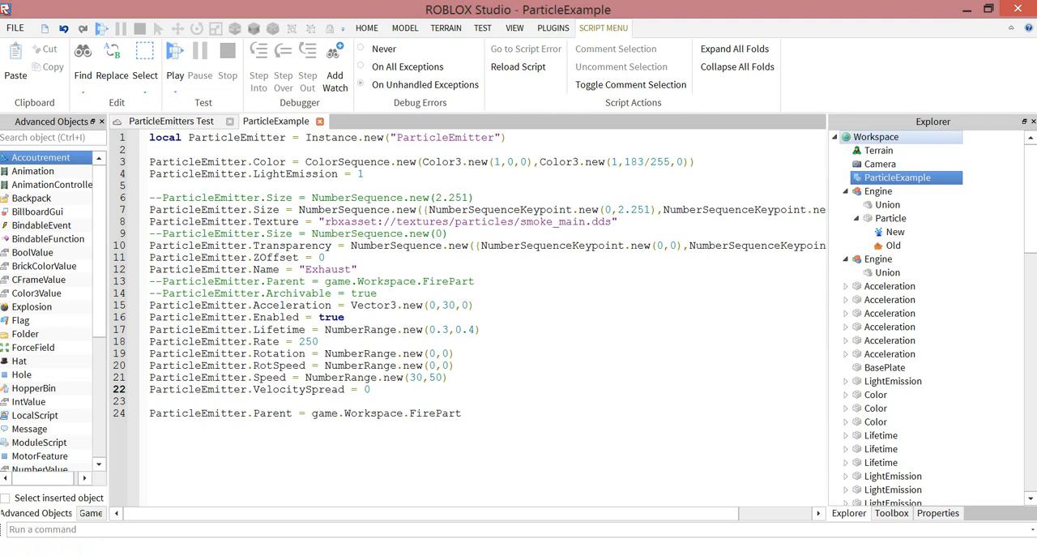
- Look through the Workspace hierarchy in the Explorer for the FirePart object that the script's Parent line refers to
{"action": "left_click", "coordinate": [876, 138]}
{"action": "scroll", "coordinate": [878, 150], "scroll_direction": "down", "scroll_amount": 3}
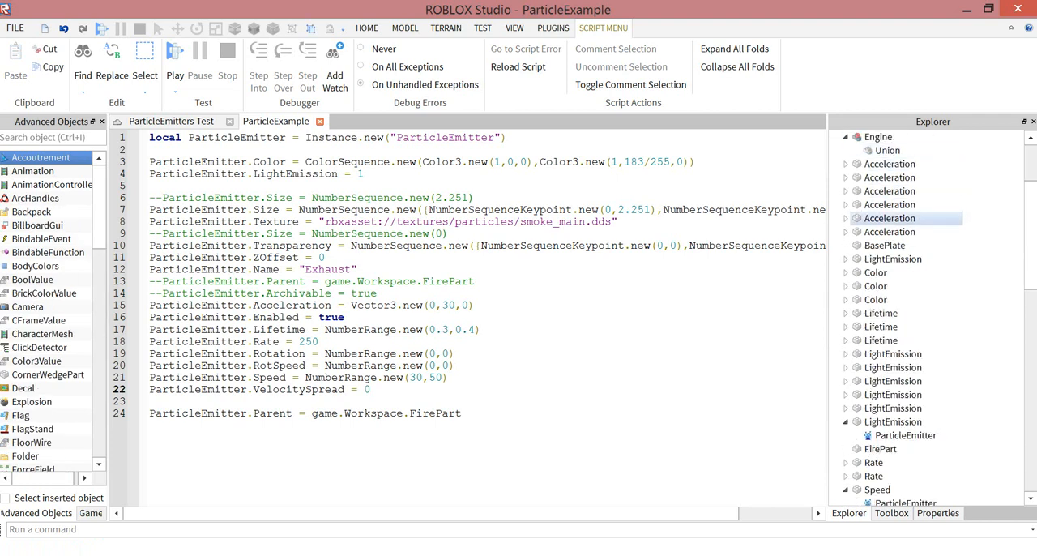
{"action": "scroll", "coordinate": [891, 245], "scroll_direction": "up", "scroll_amount": 3}
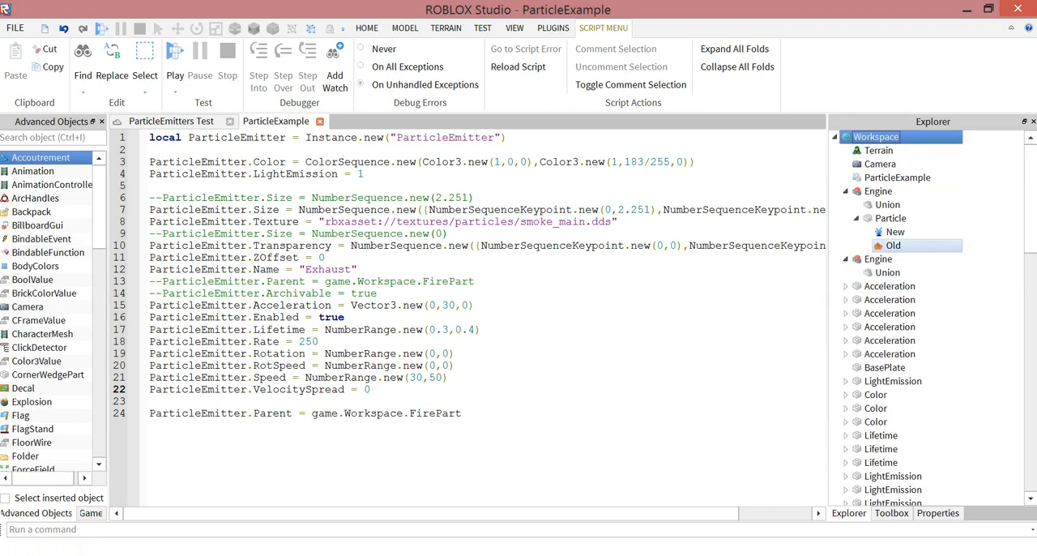
{"action": "scroll", "coordinate": [892, 245], "scroll_direction": "down", "scroll_amount": 6}
{"action": "scroll", "coordinate": [892, 245], "scroll_direction": "down", "scroll_amount": 8}
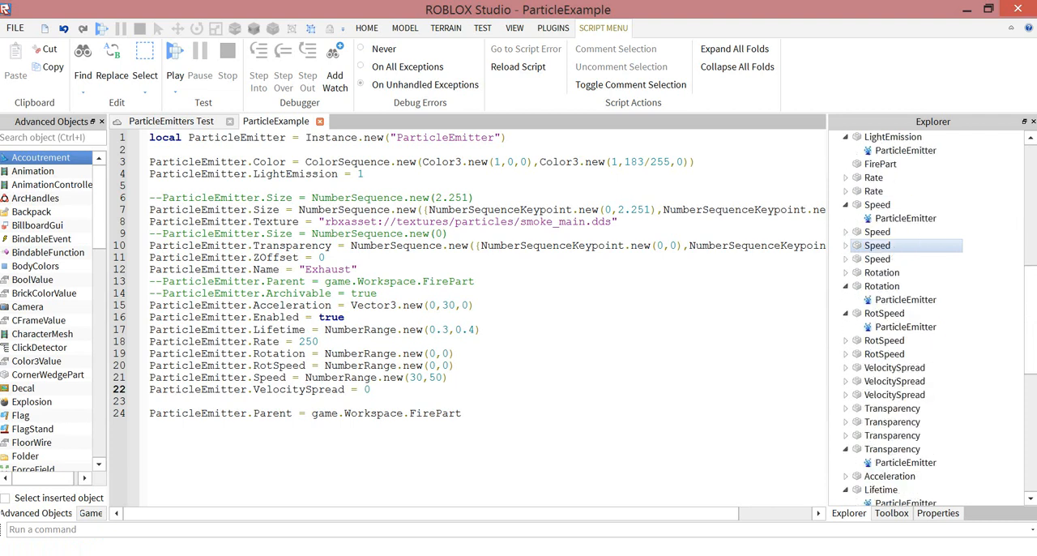
{"action": "scroll", "coordinate": [891, 244], "scroll_direction": "up", "scroll_amount": 8}
{"action": "scroll", "coordinate": [891, 245], "scroll_direction": "up", "scroll_amount": 2}
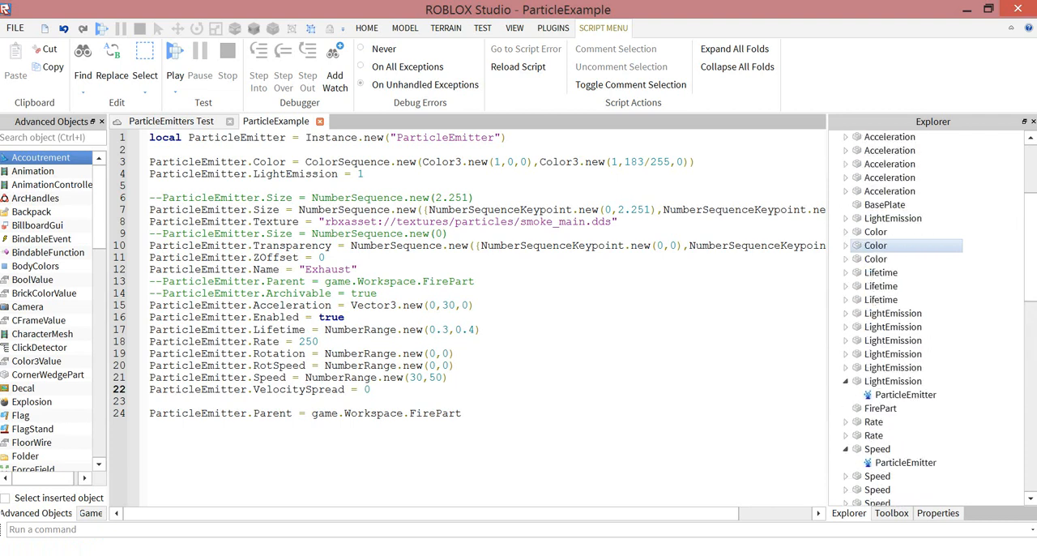
{"action": "scroll", "coordinate": [891, 244], "scroll_direction": "up", "scroll_amount": 2}
{"action": "scroll", "coordinate": [891, 244], "scroll_direction": "down", "scroll_amount": 8}
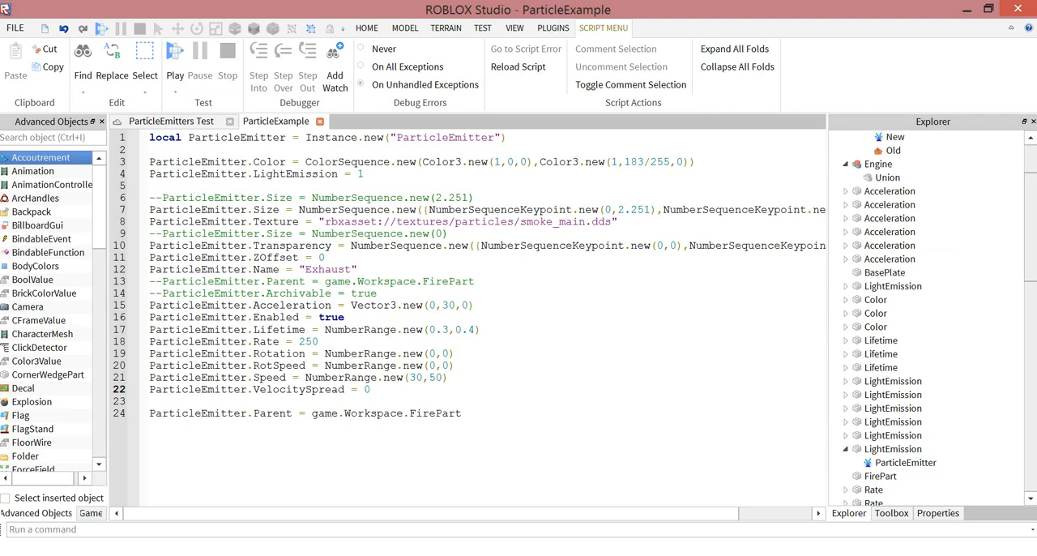
{"action": "scroll", "coordinate": [939, 319], "scroll_direction": "down", "scroll_amount": 1}
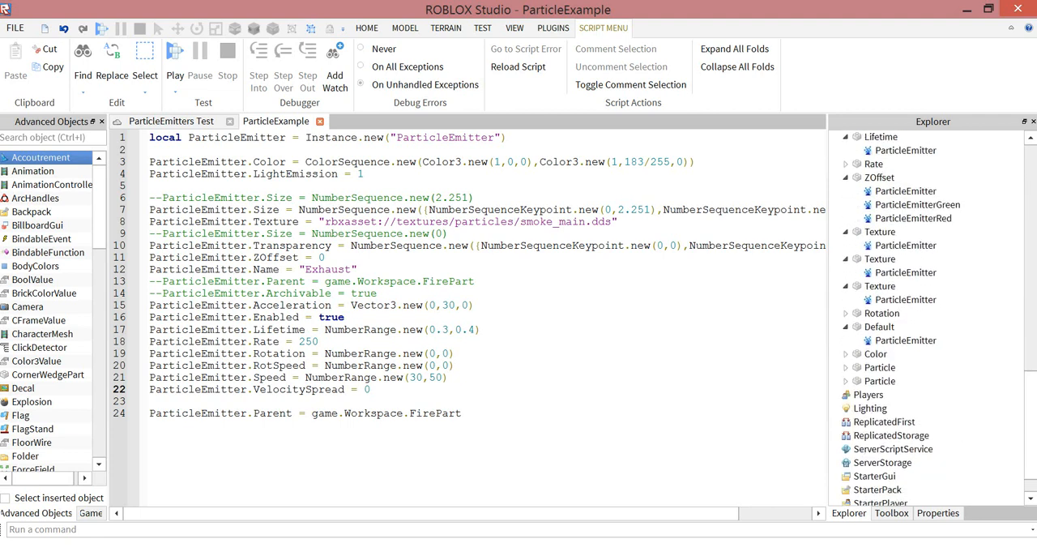
{"action": "scroll", "coordinate": [932, 319], "scroll_direction": "up", "scroll_amount": 7}
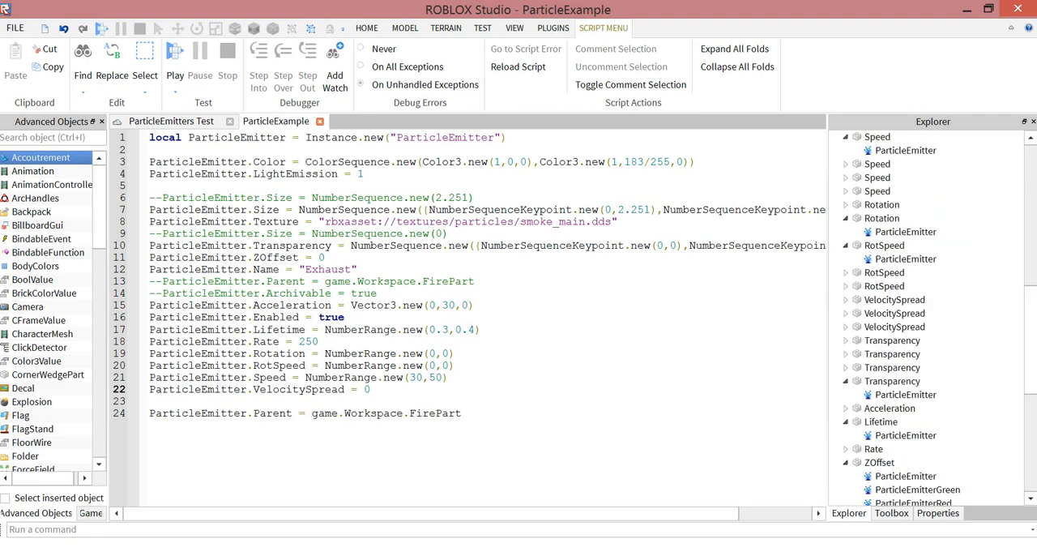
{"action": "scroll", "coordinate": [932, 320], "scroll_direction": "up", "scroll_amount": 9}
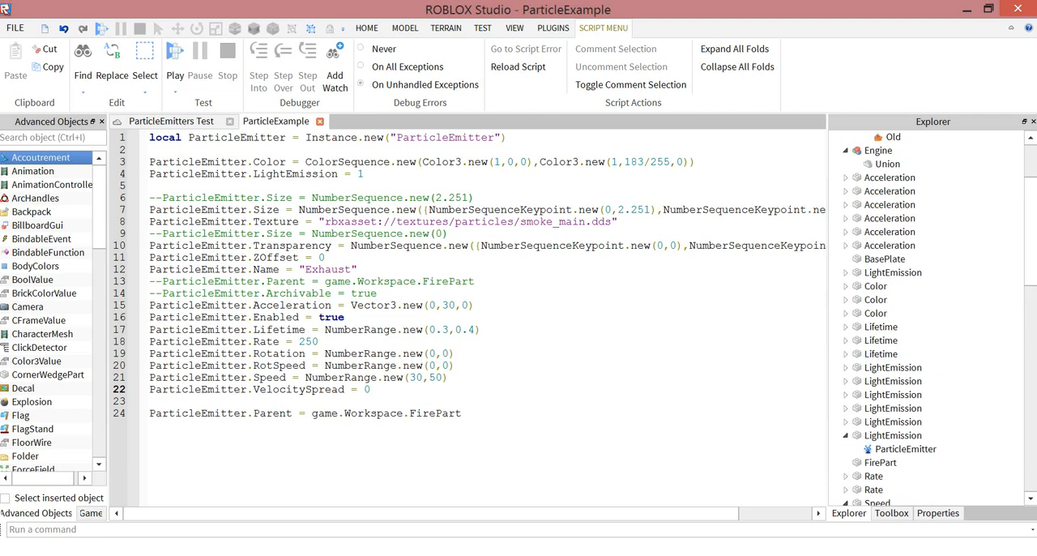
{"action": "scroll", "coordinate": [932, 319], "scroll_direction": "up", "scroll_amount": 3}
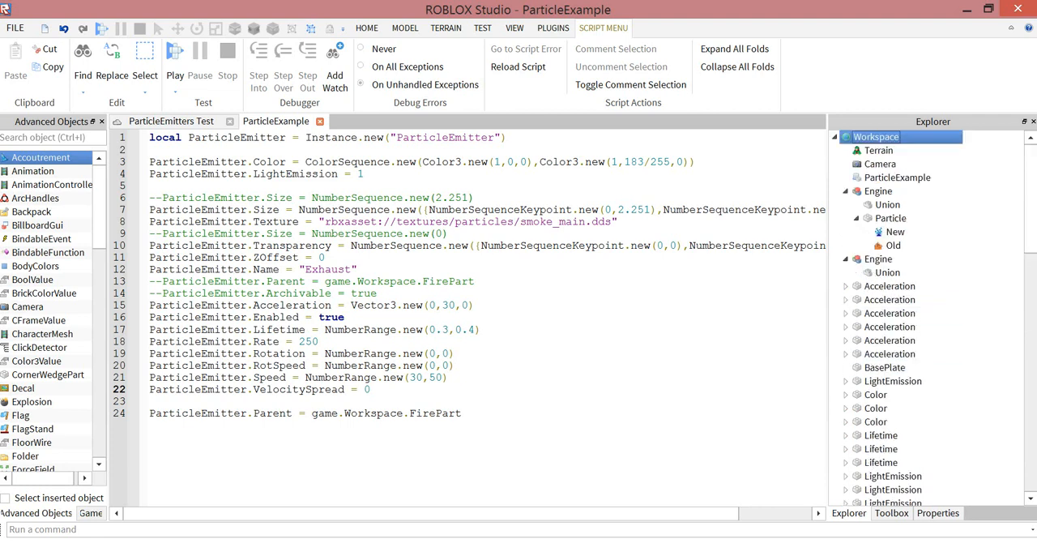
- Duplicate the Particle part of the first Engine in the ParticleEmitters Test place and move the copy to the second engine's nozzle
{"action": "key", "text": "ctrl+a"}
{"action": "left_click", "coordinate": [171, 121]}
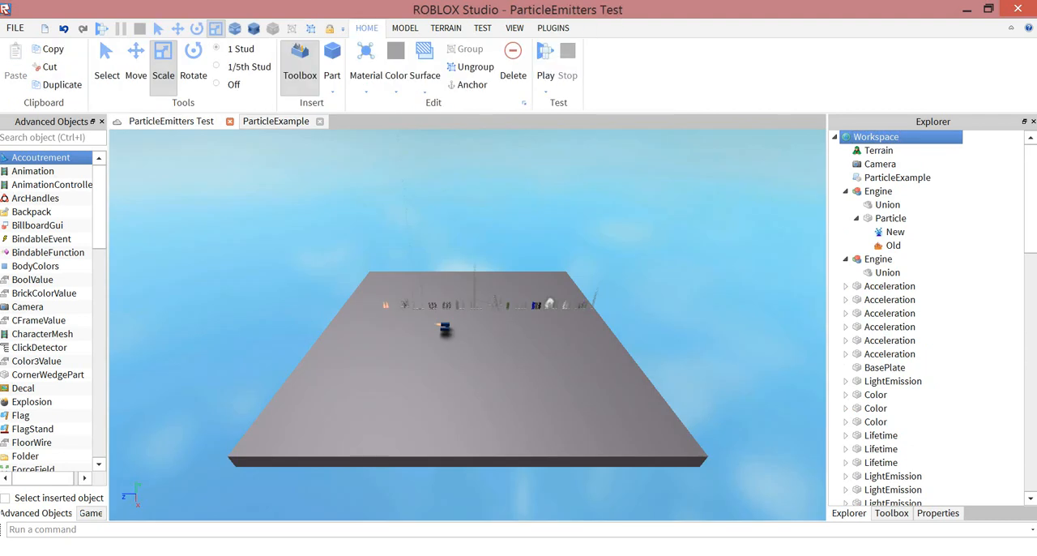
{"action": "key", "text": "w"}
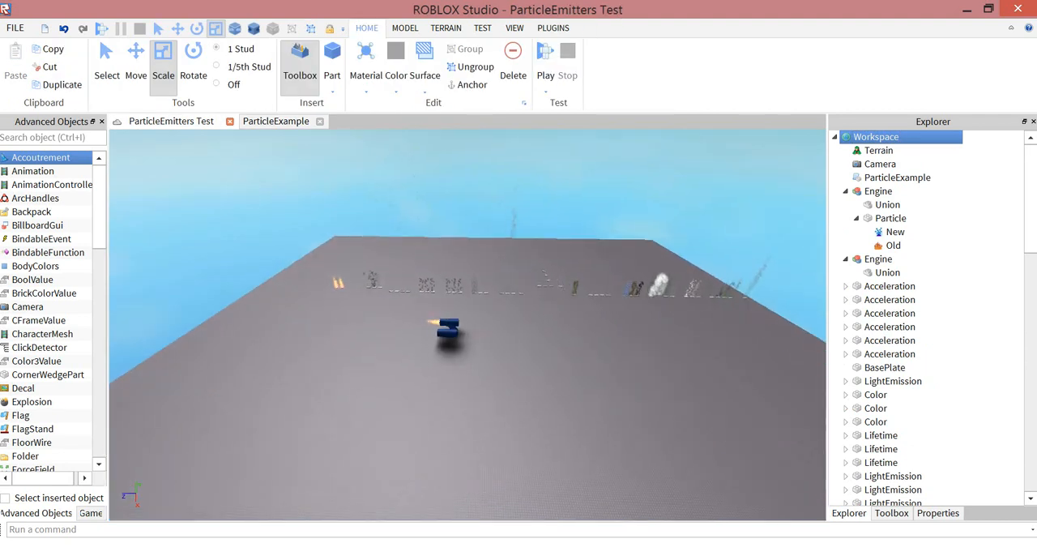
{"action": "right_click_drag", "start_coordinate": [467, 324], "coordinate": [567, 300]}
{"action": "left_click", "coordinate": [890, 217]}
{"action": "key", "text": "w"}
{"action": "key", "text": "s"}
{"action": "left_click", "coordinate": [136, 65]}
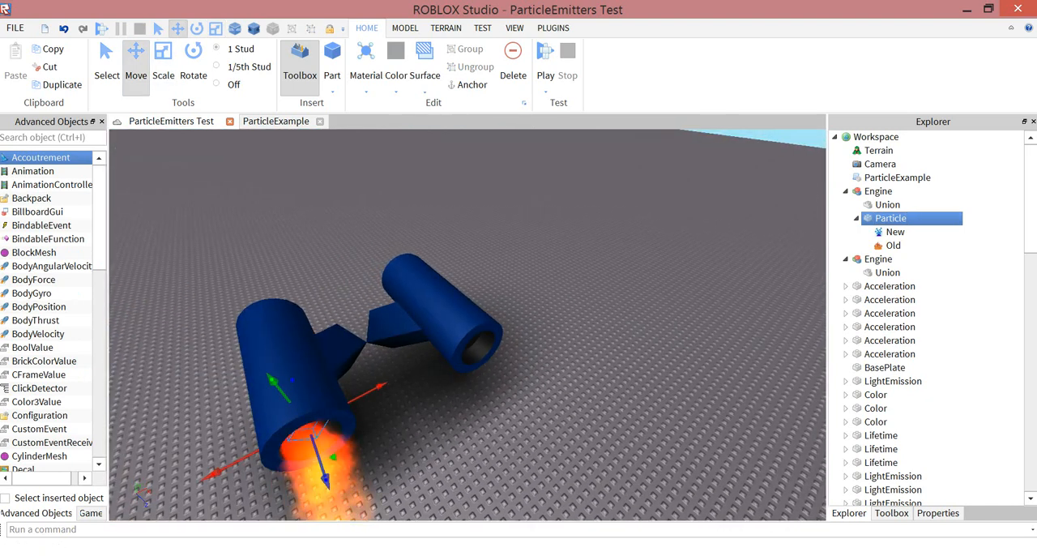
{"action": "key", "text": "ctrl+d"}
{"action": "left_click_drag", "start_coordinate": [314, 434], "coordinate": [478, 348]}
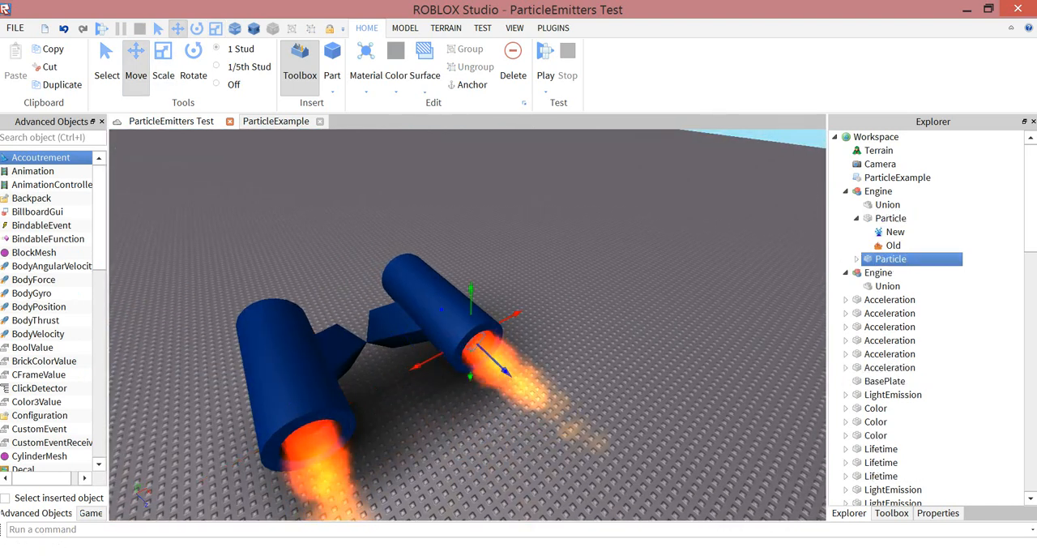
- Delete the New and Old effects from the duplicated Particle part
{"action": "left_click", "coordinate": [856, 259]}
{"action": "left_click", "coordinate": [895, 274]}
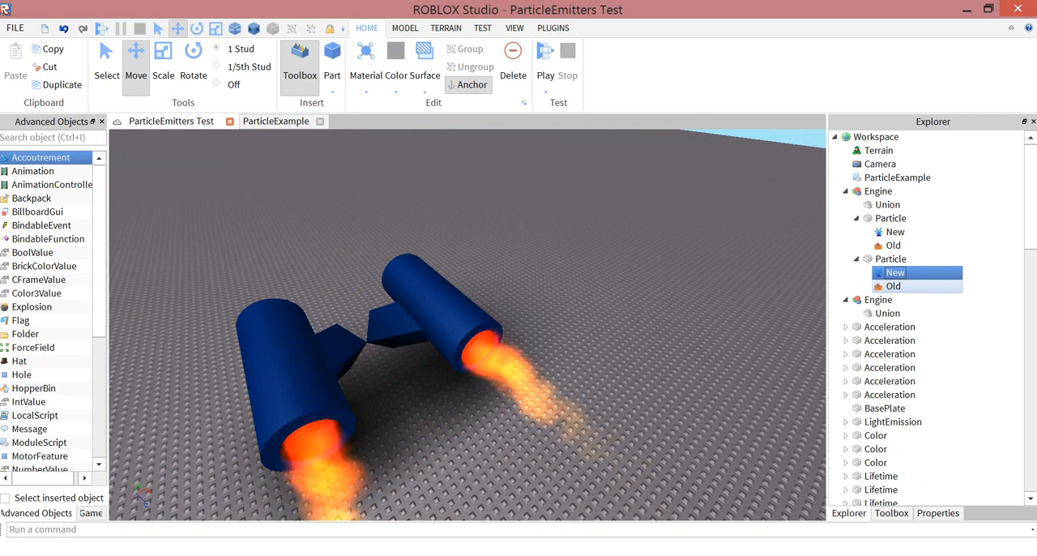
{"action": "left_click", "coordinate": [894, 285], "text": "ctrl"}
{"action": "key", "text": "Delete"}
- Move the duplicated Particle part directly under Workspace and rename it FirePart
{"action": "left_click_drag", "start_coordinate": [891, 259], "coordinate": [876, 136]}
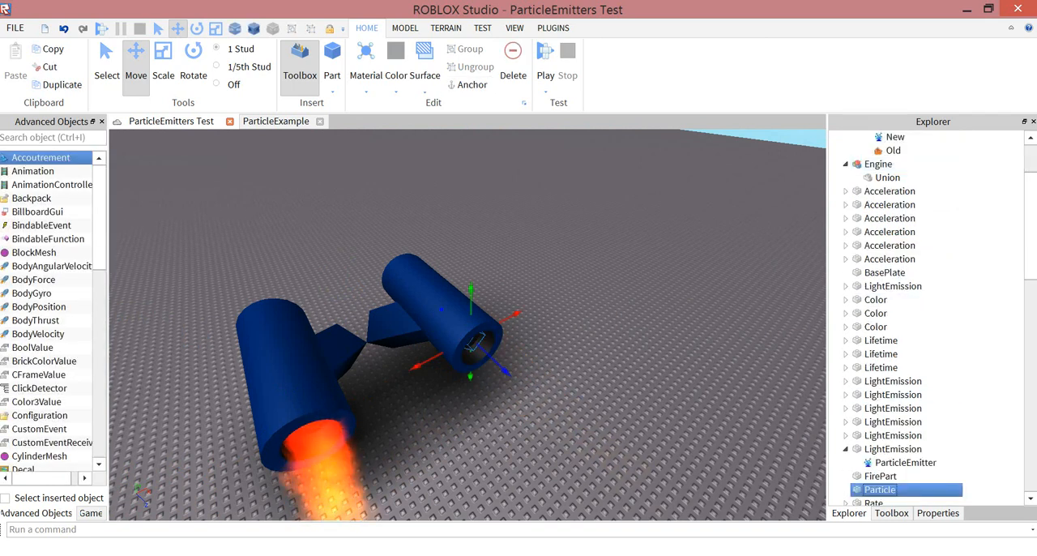
{"action": "key", "text": "F2"}
{"action": "type", "text": "FirePart"}
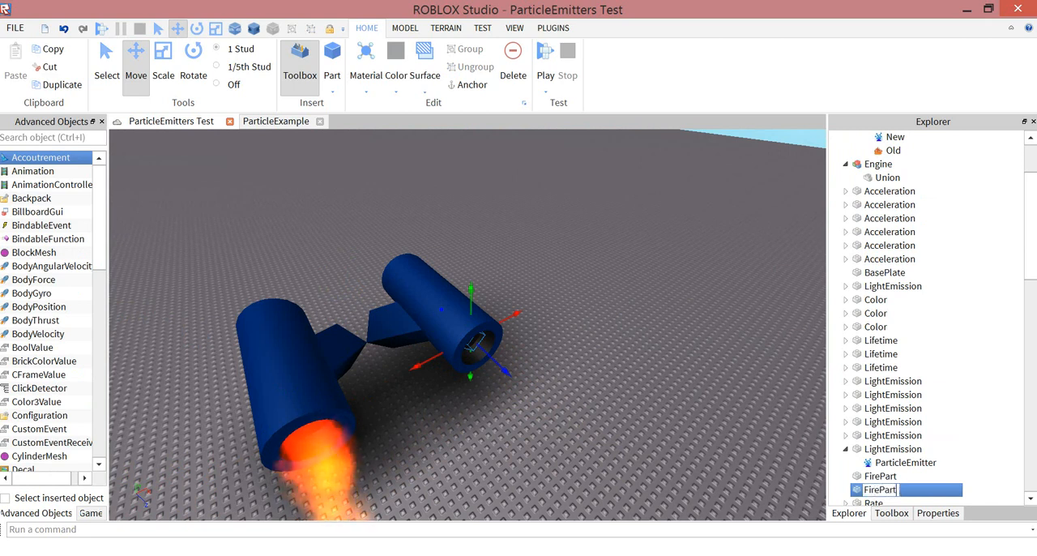
{"action": "key", "text": "Return"}
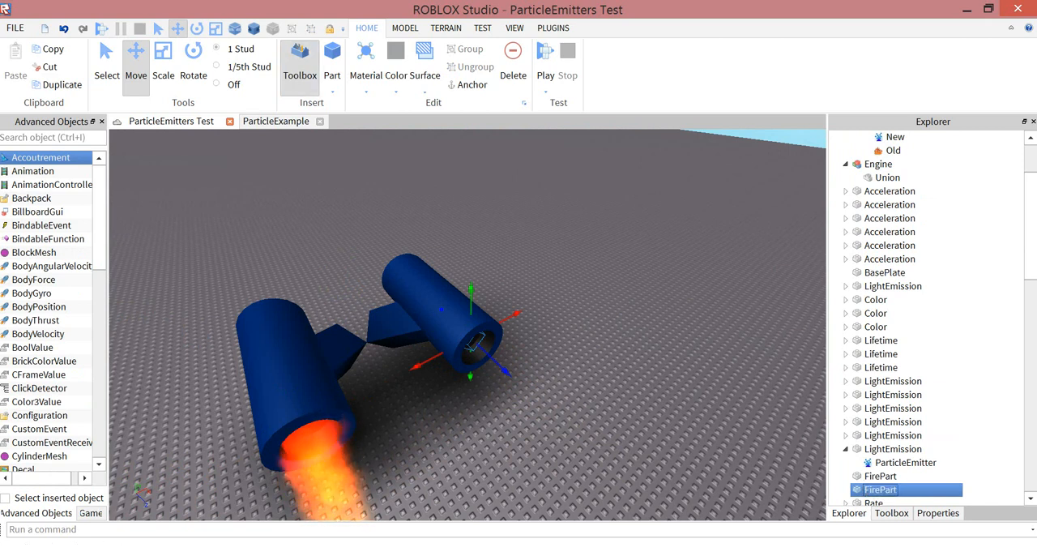
- Copy the full ParticleExample script code and run it as a command in the ParticleEmitters Test place
{"action": "left_click", "coordinate": [276, 121]}
{"action": "left_click", "coordinate": [171, 122]}
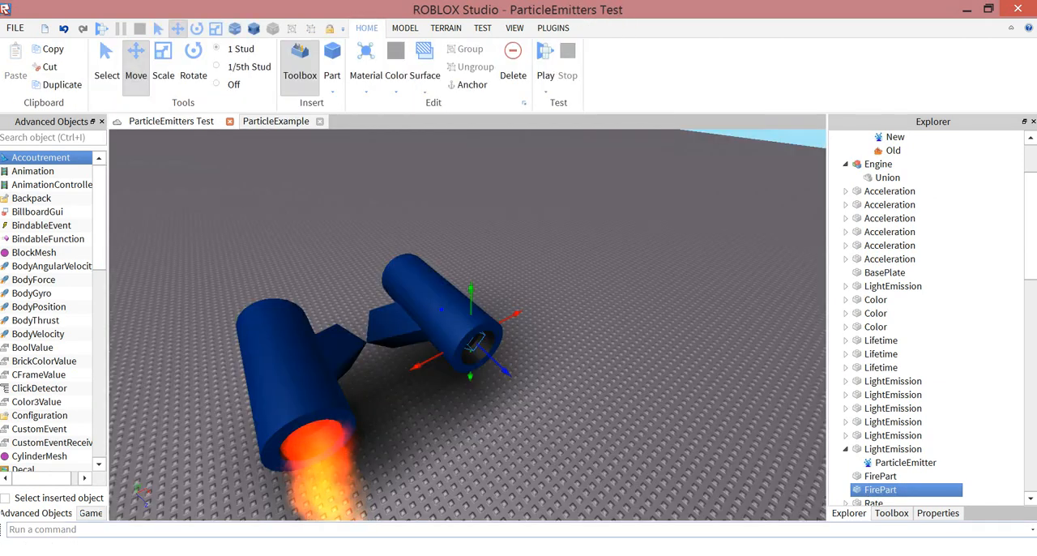
{"action": "left_click", "coordinate": [340, 529]}
{"action": "key", "text": "ctrl+v"}
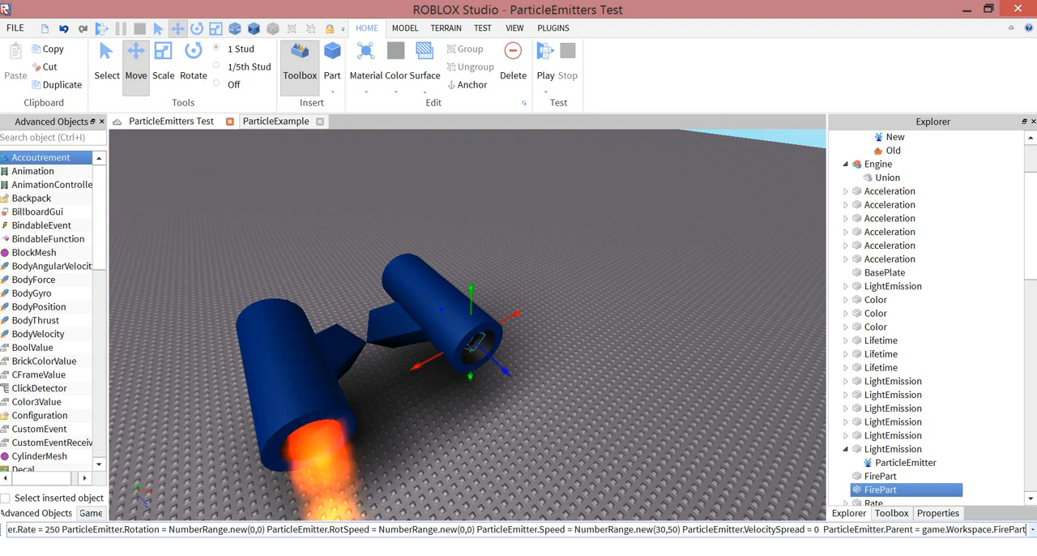
{"action": "key", "text": "Return"}
- Examine the exhaust flames on both engines and survey the particle examples across the baseplate
{"action": "right_click_drag", "start_coordinate": [467, 324], "coordinate": [413, 360]}
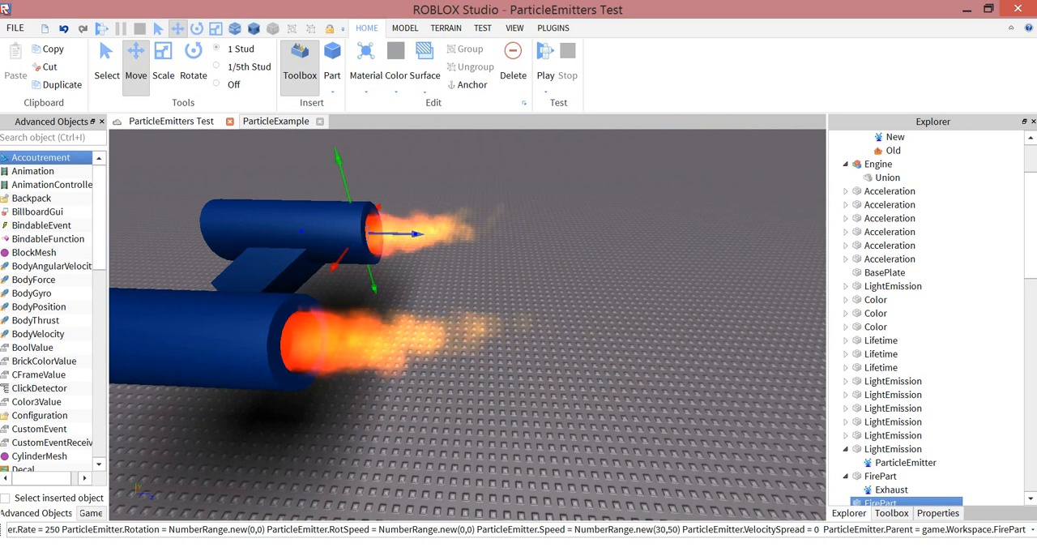
{"action": "left_click", "coordinate": [433, 369]}
{"action": "scroll", "coordinate": [433, 369], "scroll_direction": "down", "scroll_amount": 2}
{"action": "right_click_drag", "start_coordinate": [434, 369], "coordinate": [567, 324]}
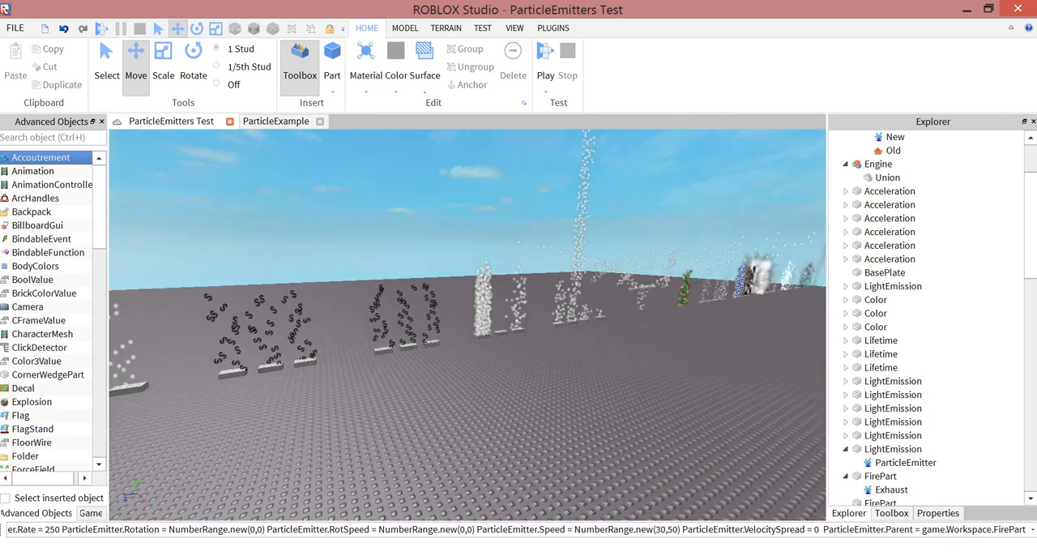
{"action": "scroll", "coordinate": [467, 324], "scroll_direction": "down", "scroll_amount": 6}
{"action": "right_click_drag", "start_coordinate": [467, 324], "coordinate": [485, 338]}
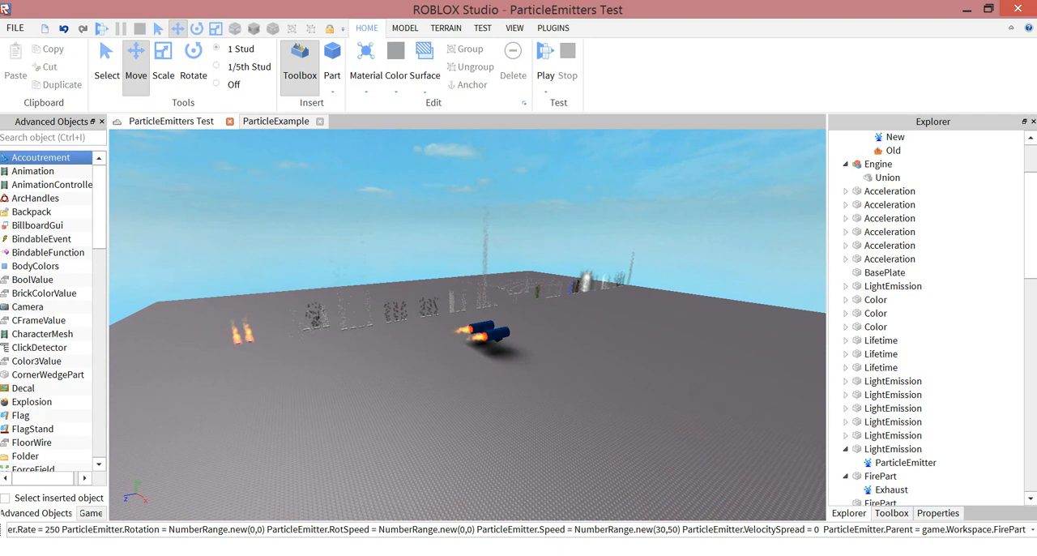